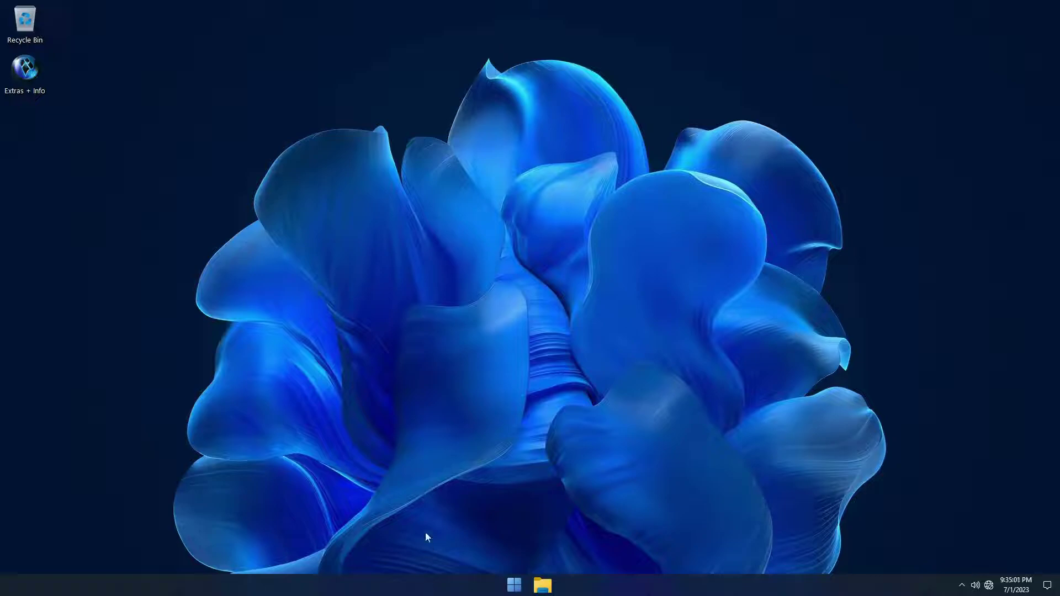
Run winver to check the installed Windows version and build, and close the About Windows dialog.
click(514, 585)
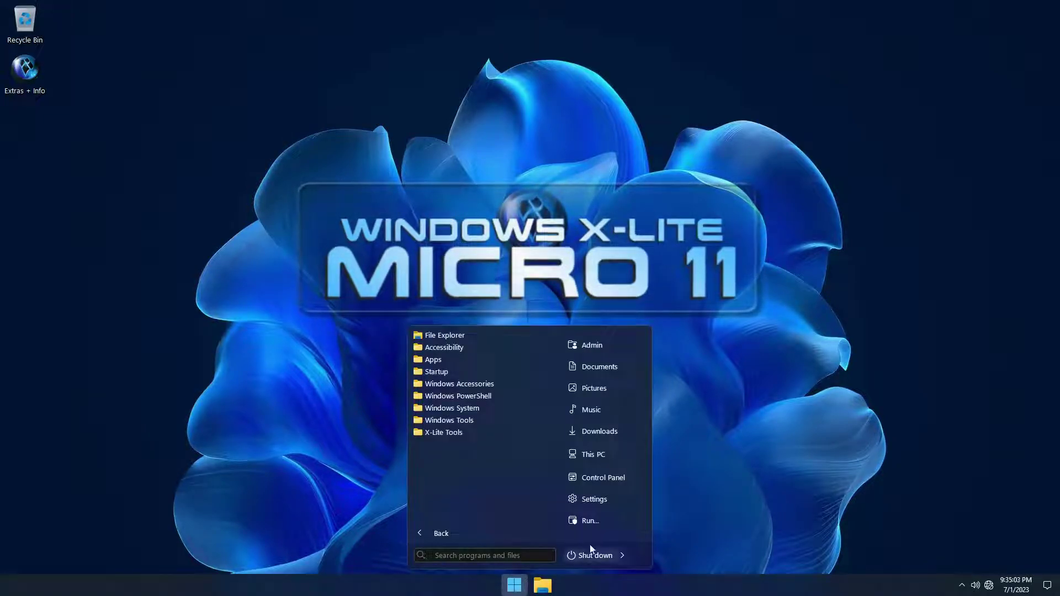
click(563, 519)
drag(139, 447, 307, 340)
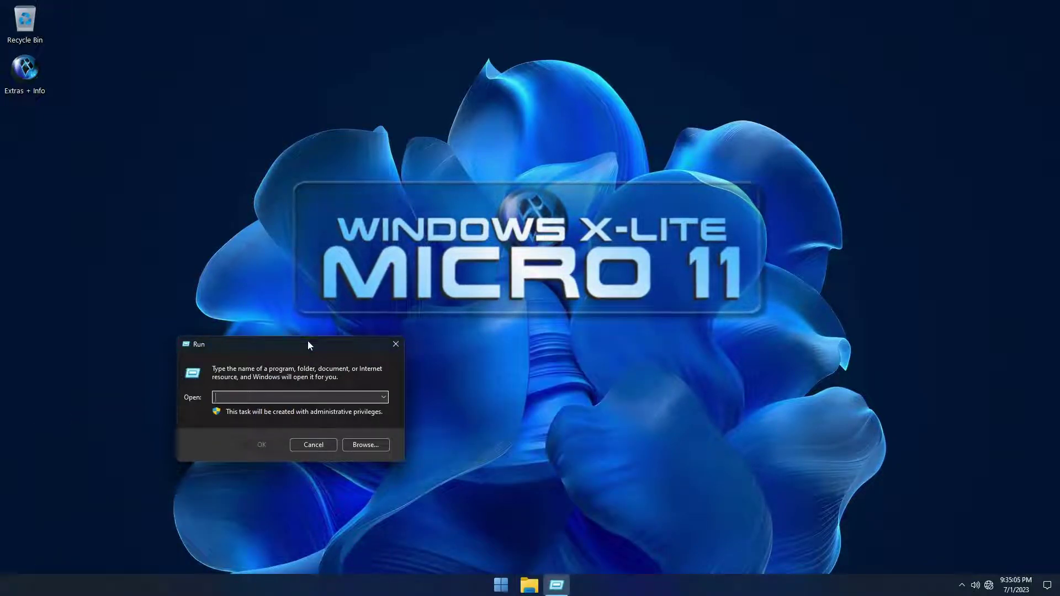
text(winver)
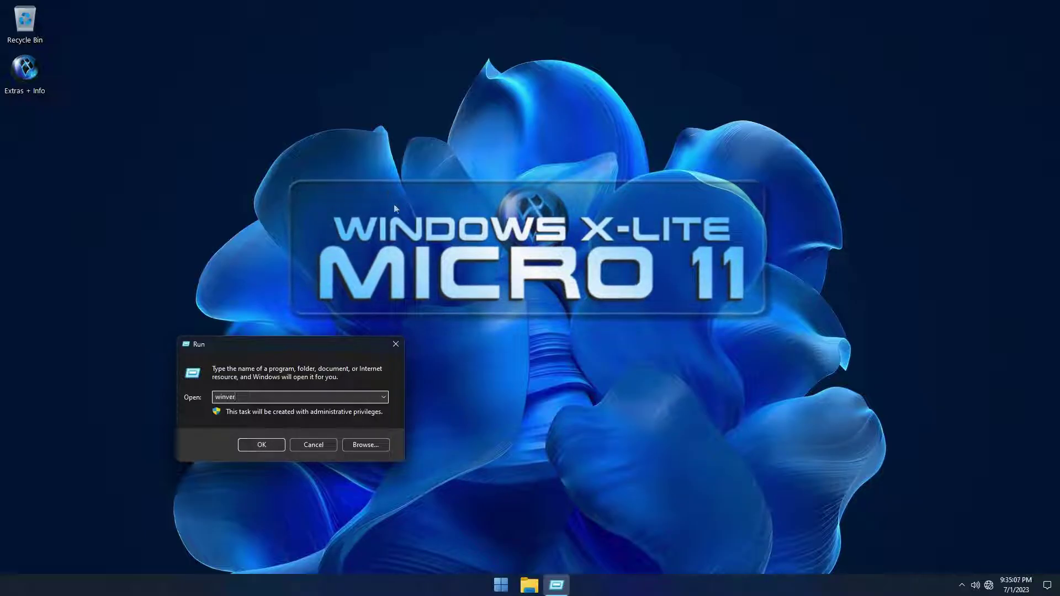
click(270, 449)
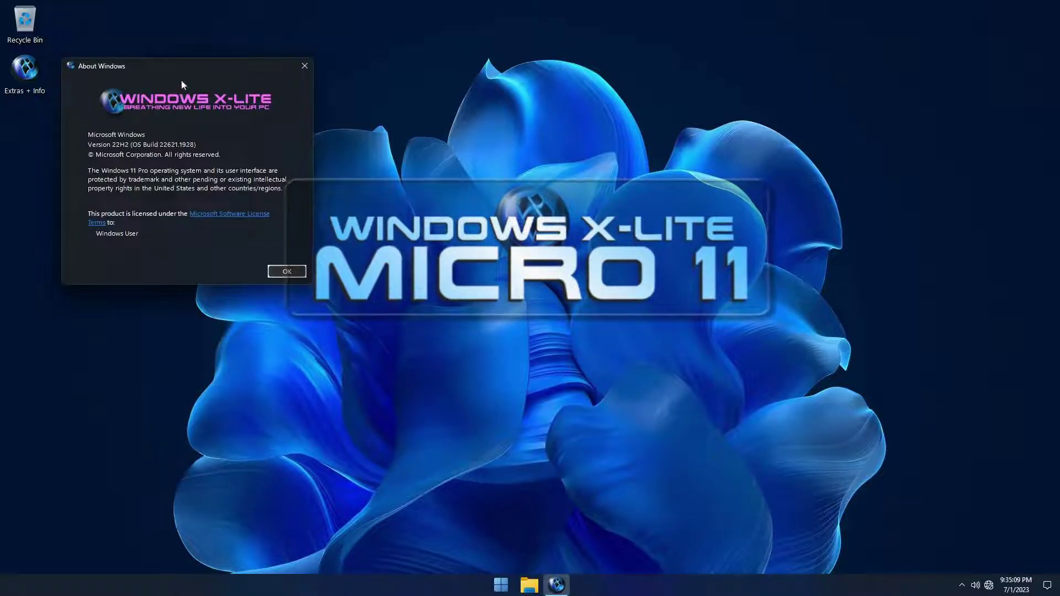
drag(190, 104, 135, 134)
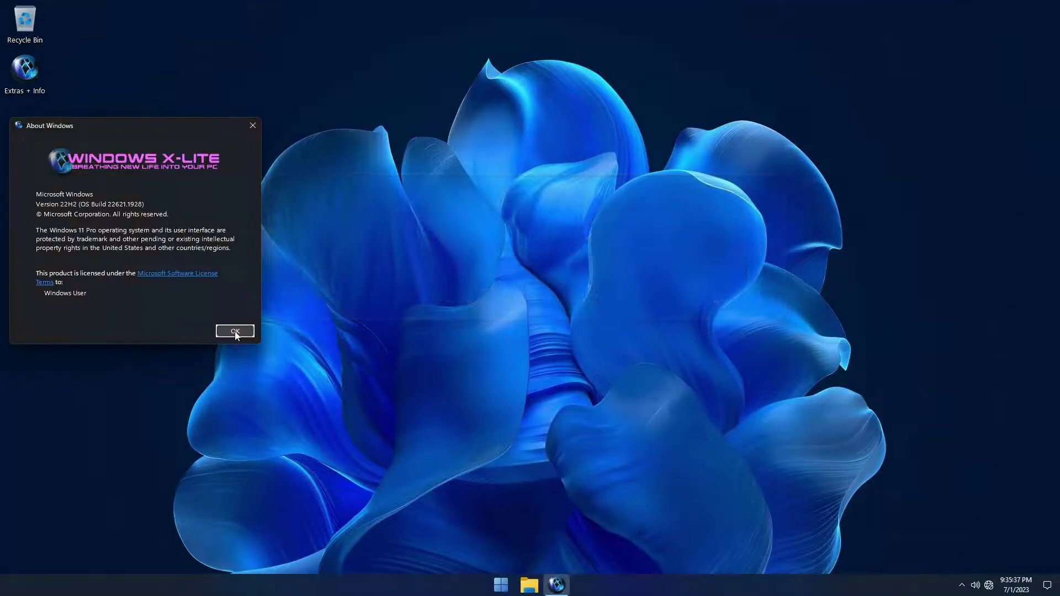
click(234, 331)
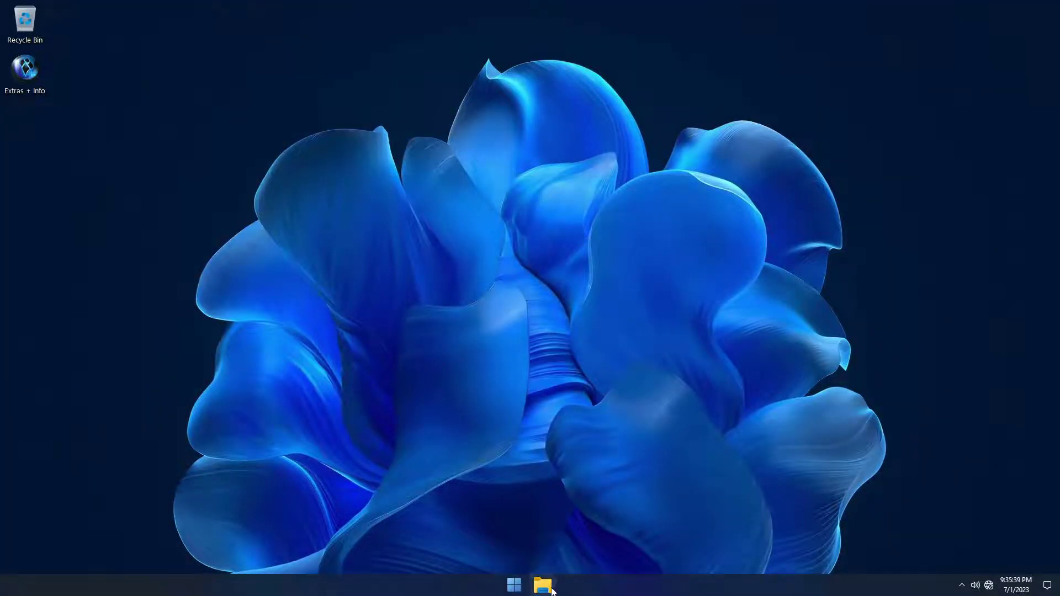
Check the used and free space of the C: Windows X-Lite drive in its properties, and close File Explorer.
click(556, 580)
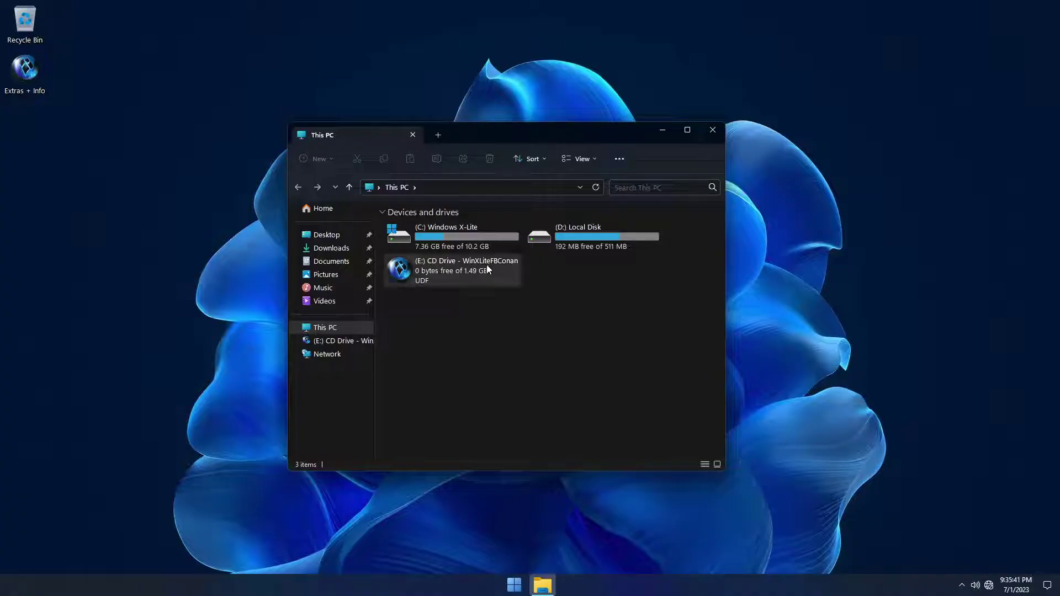
click(436, 237)
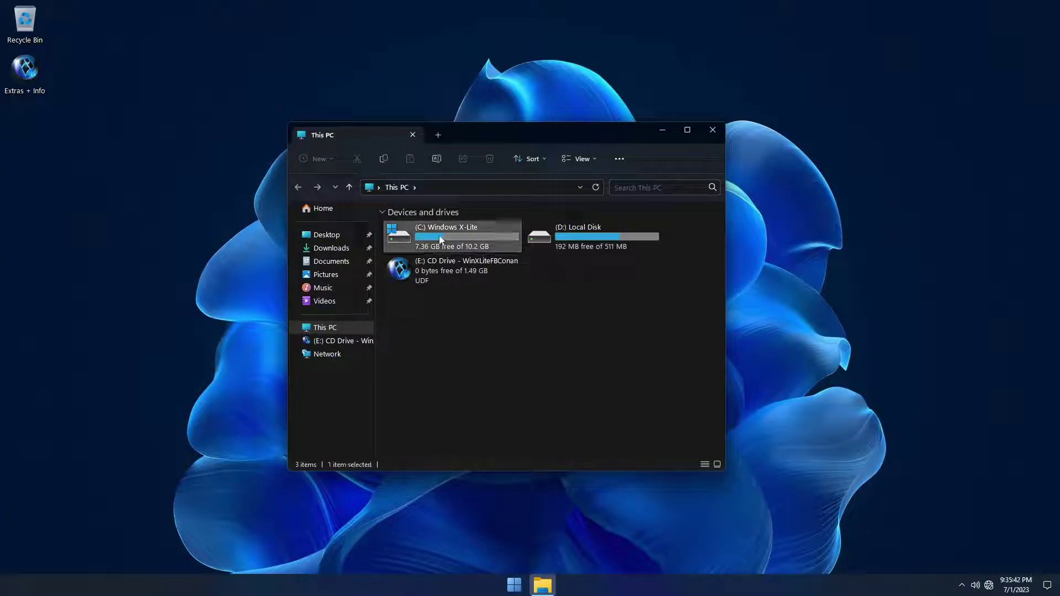
right_click(485, 235)
click(539, 420)
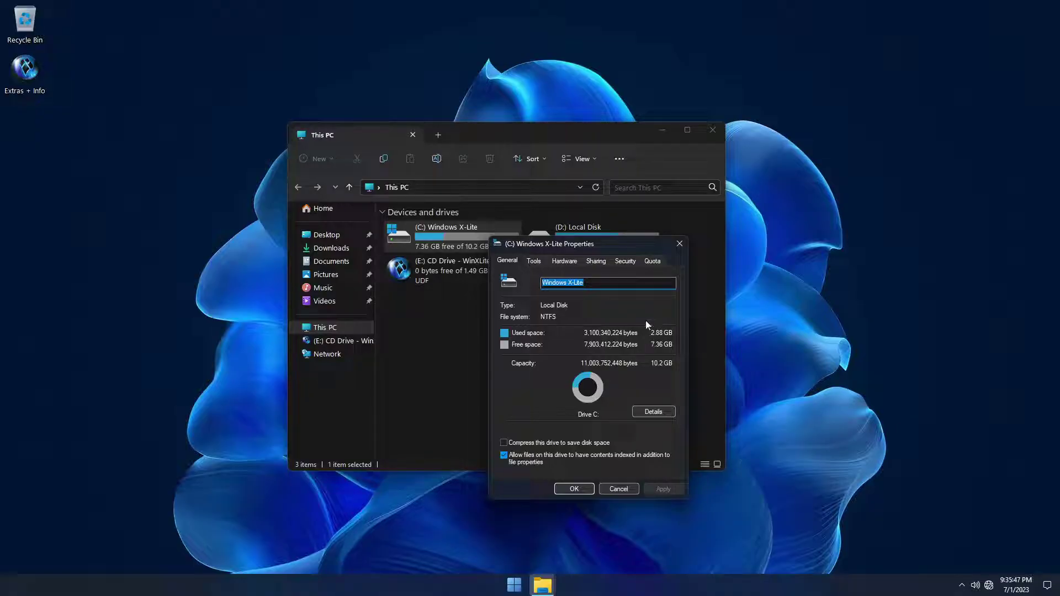
drag(614, 243, 176, 237)
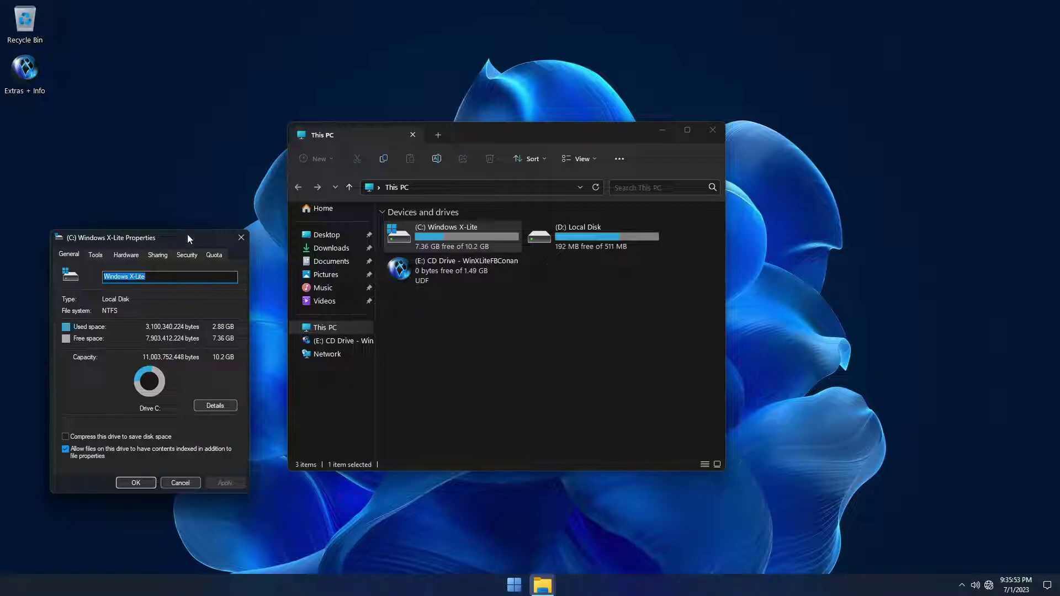
click(241, 239)
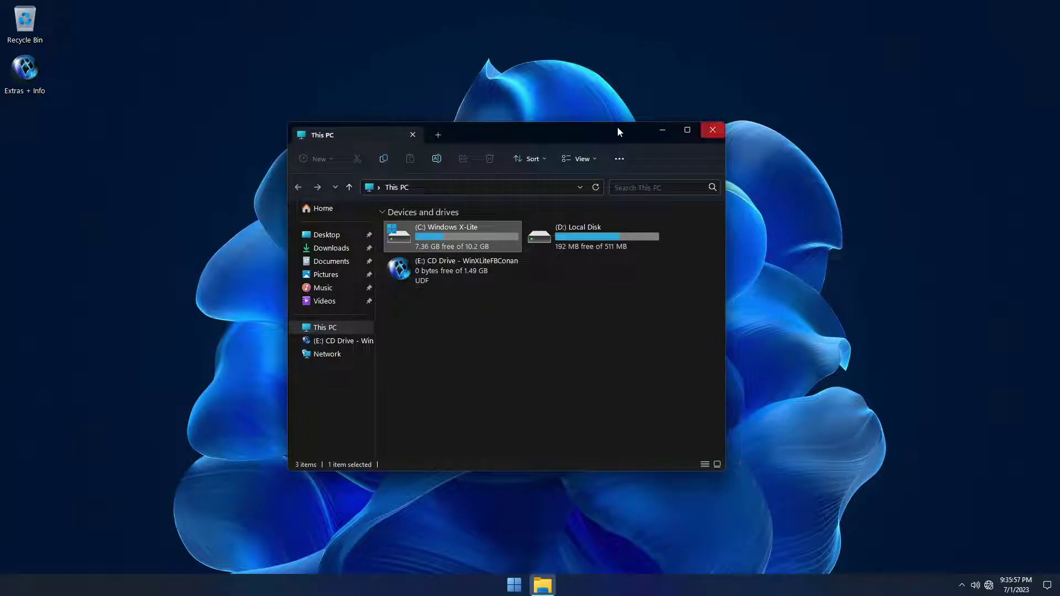
click(713, 130)
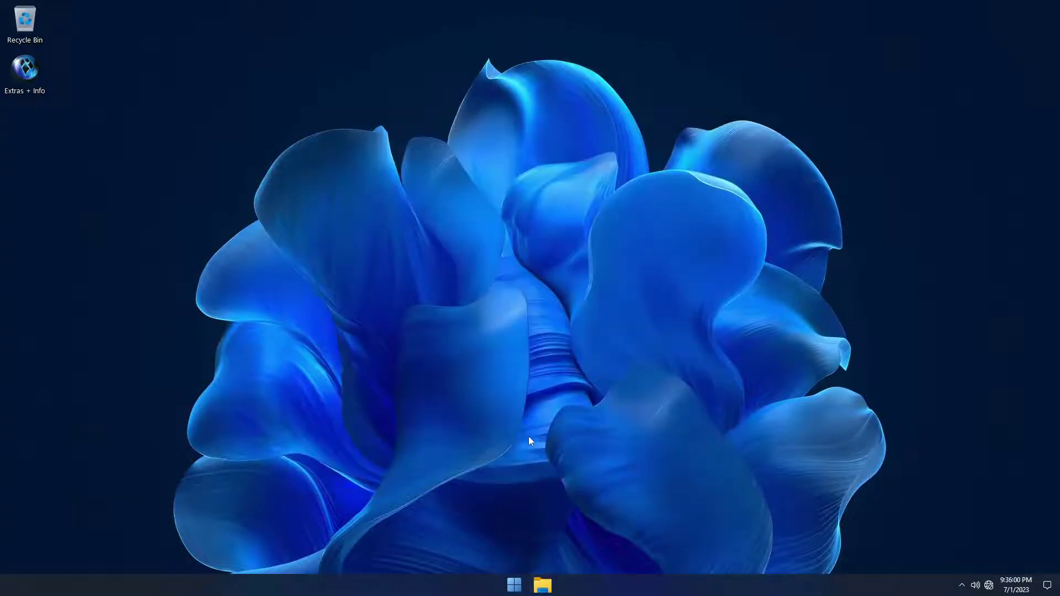
Look through the Apps folder among the installed programs, collapse it again and return to the desktop.
click(516, 586)
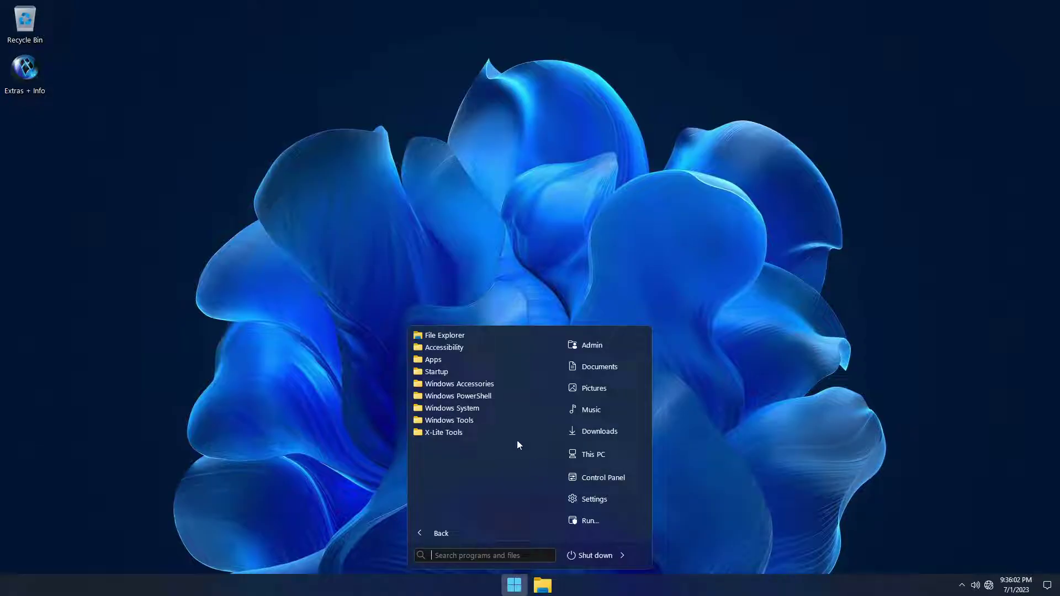
click(456, 361)
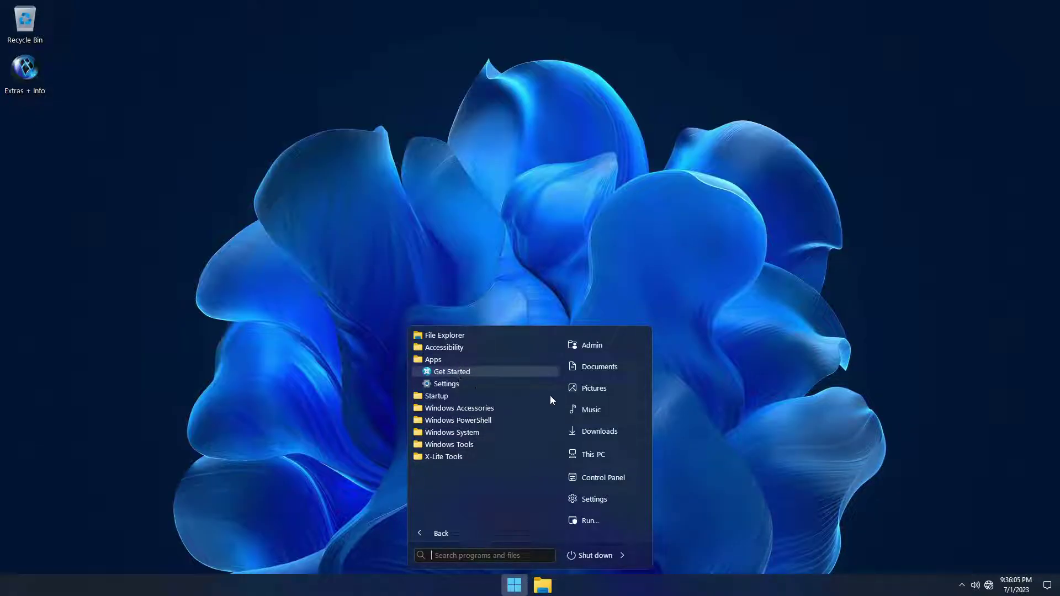
click(433, 363)
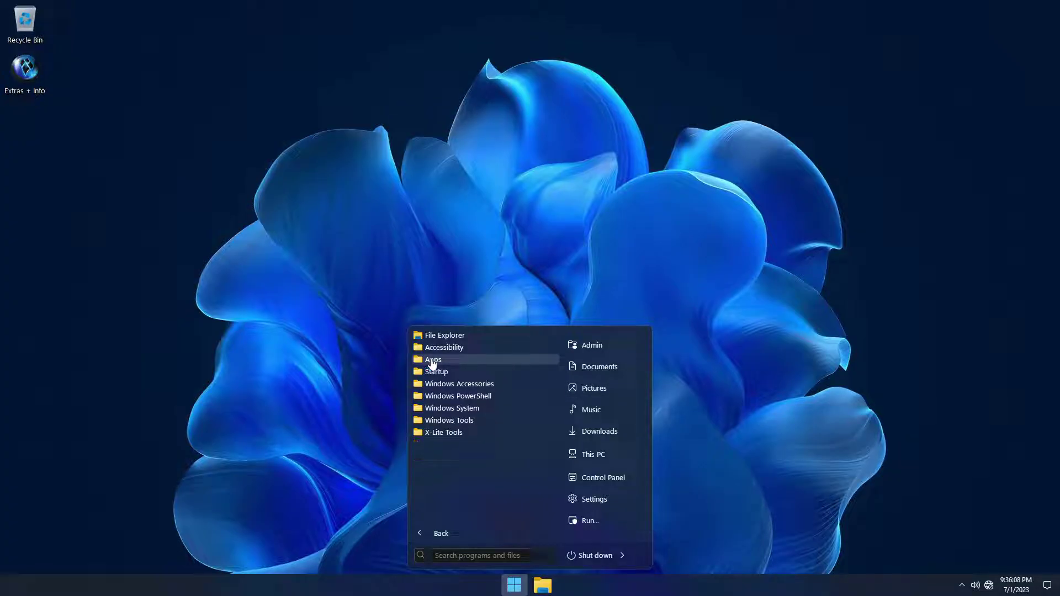
click(703, 295)
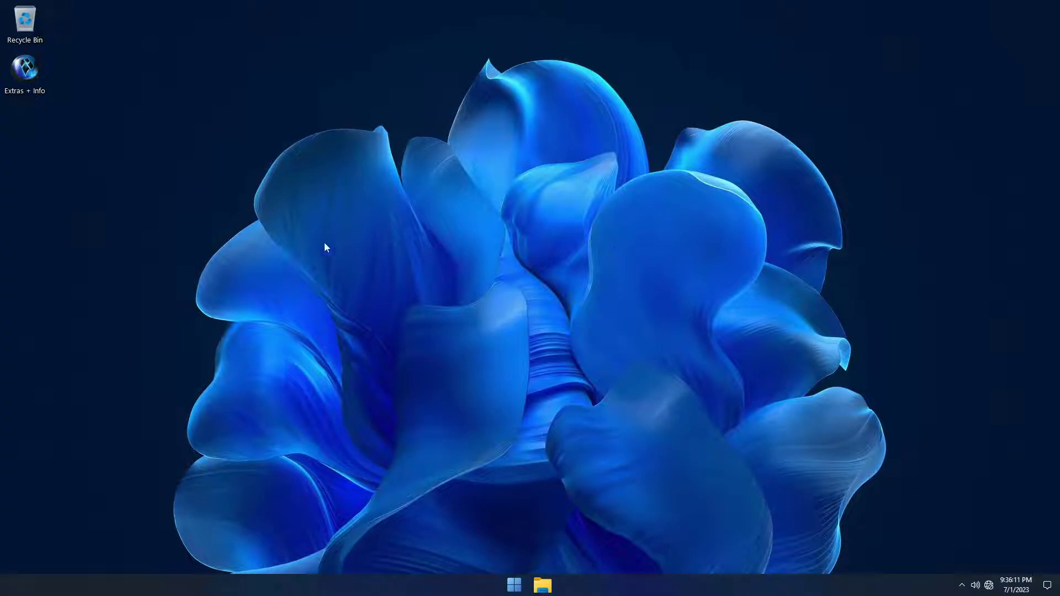
Open Extras + Info from the desktop and look through the shortcuts in its Desktop Shortcuts folder.
click(25, 72)
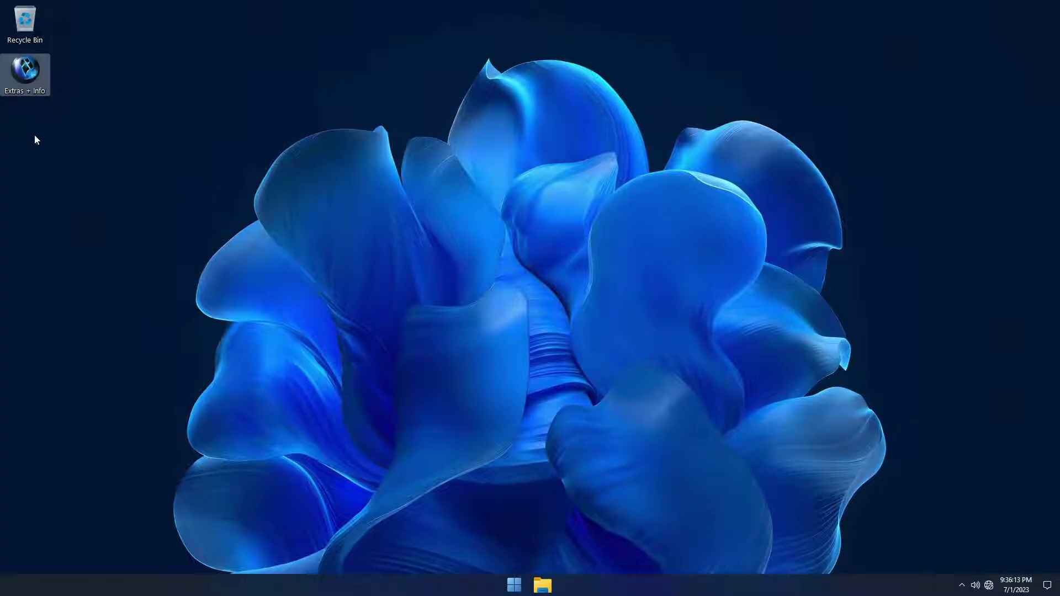
double_click(26, 74)
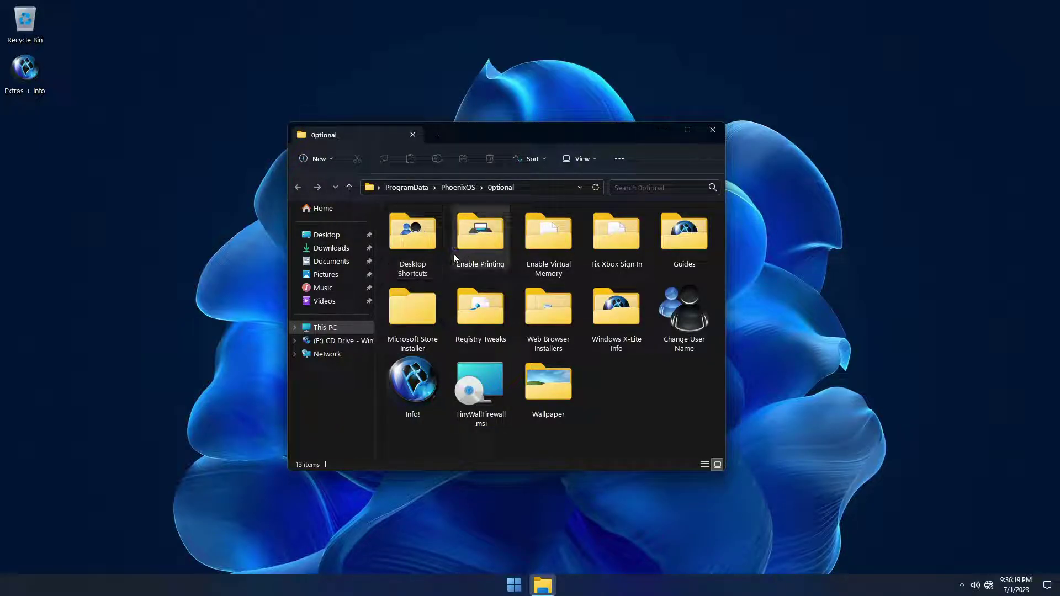
double_click(414, 245)
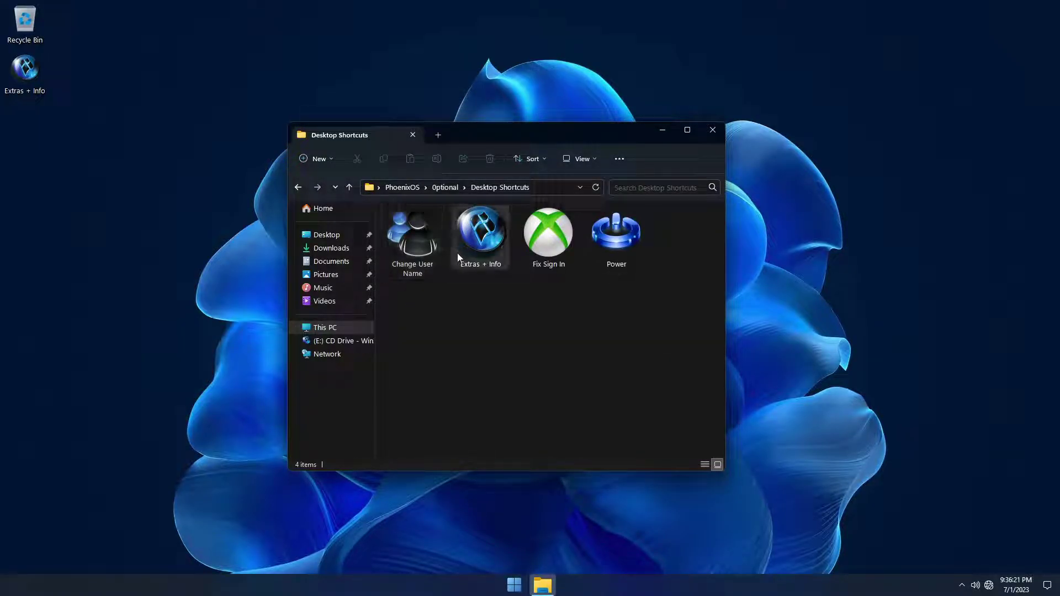
click(413, 250)
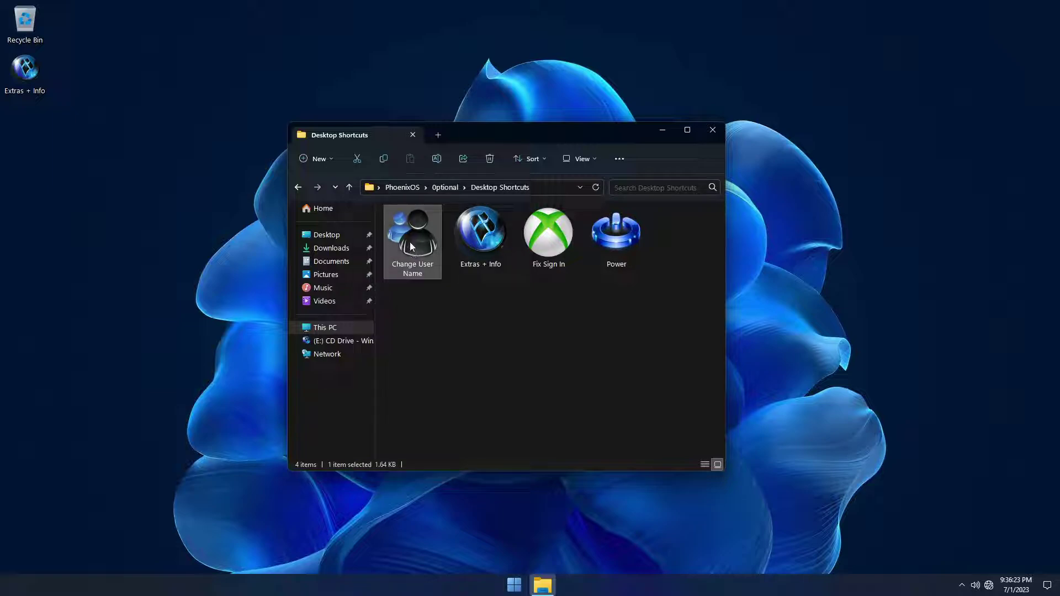
click(482, 236)
click(550, 235)
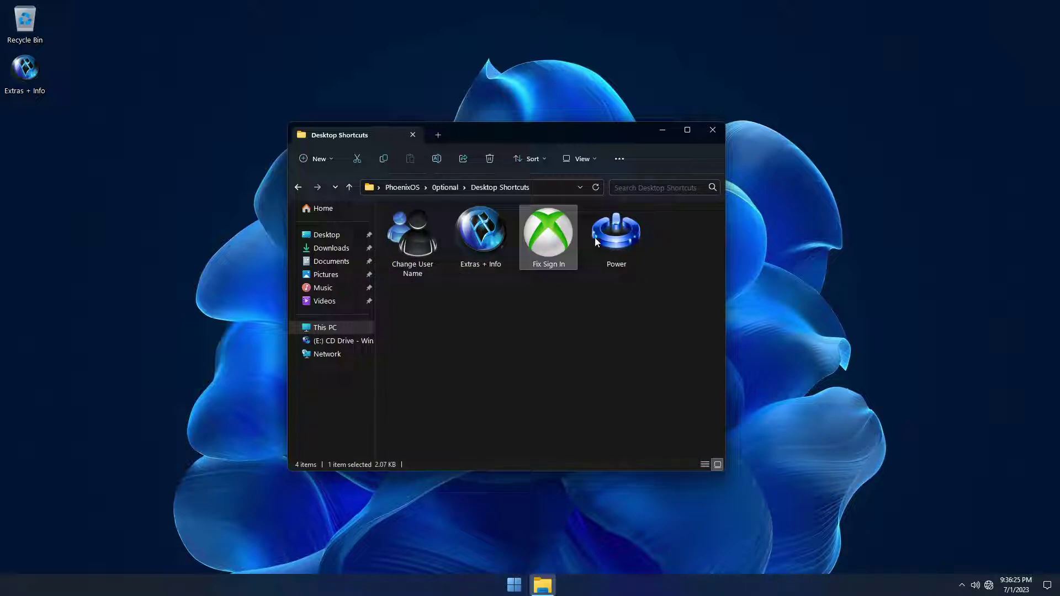
Open the Power shortcut, view the Balanced plan's advanced power settings, and close them without changes.
click(638, 239)
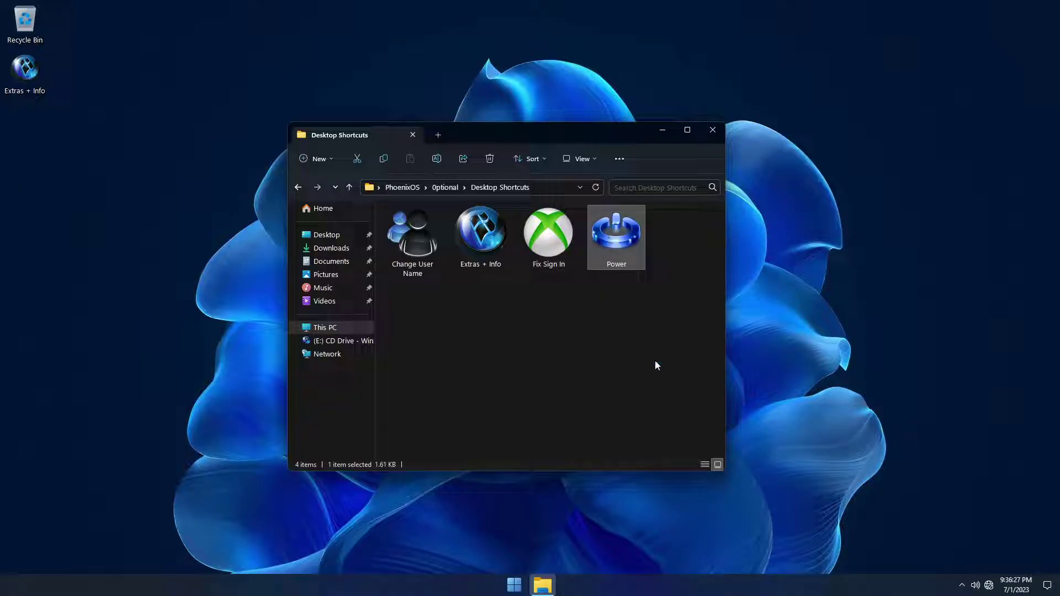
key(Return)
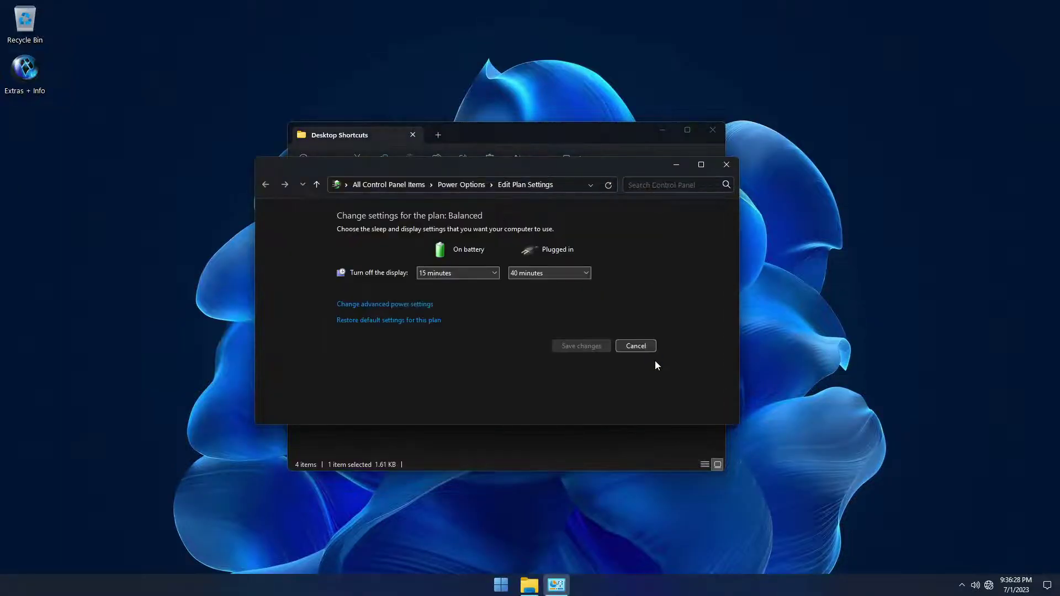
click(397, 305)
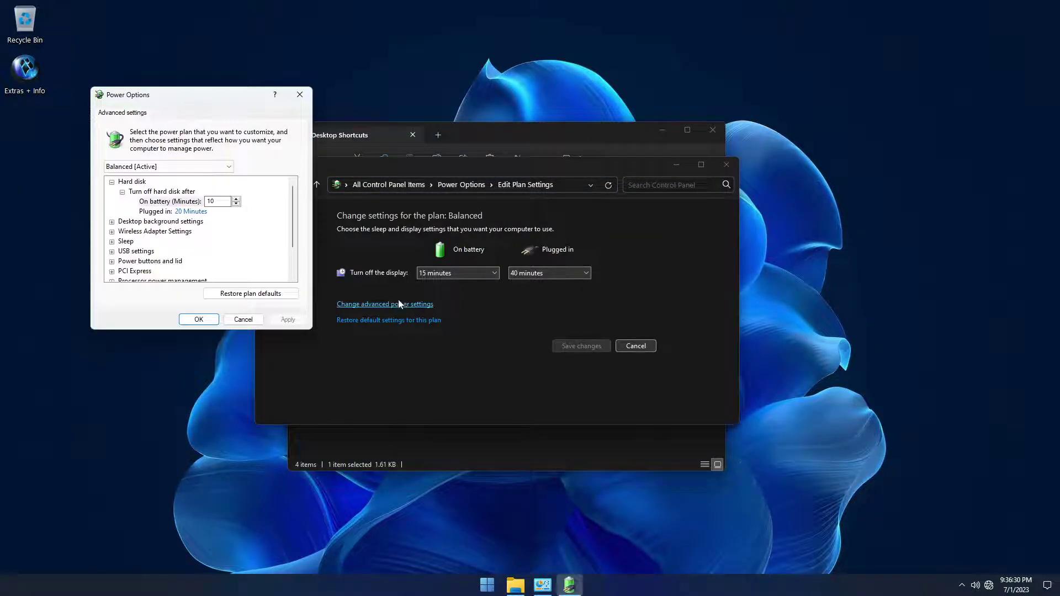
click(255, 322)
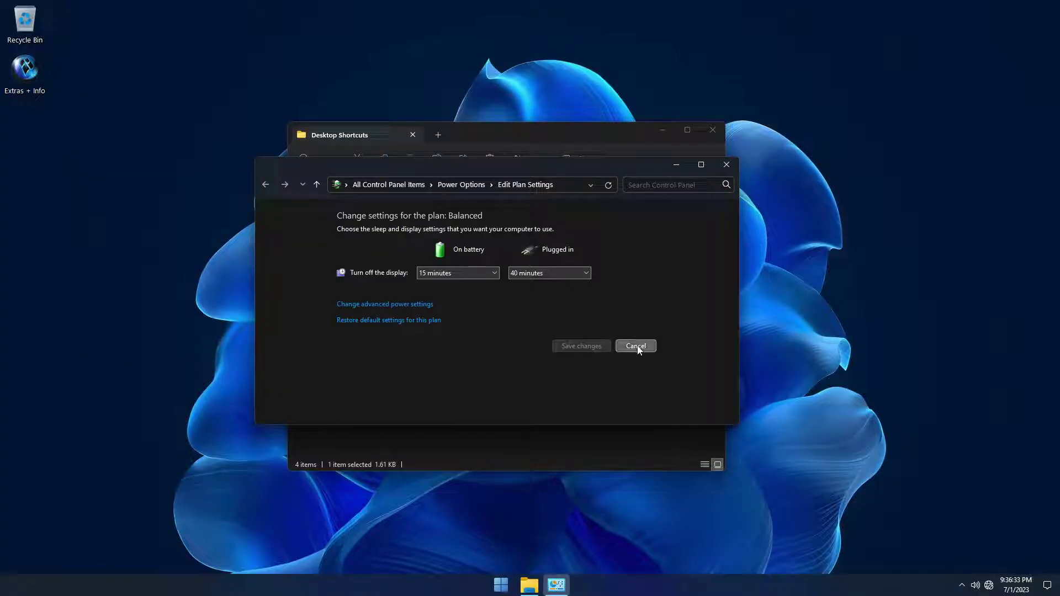
click(638, 348)
click(727, 165)
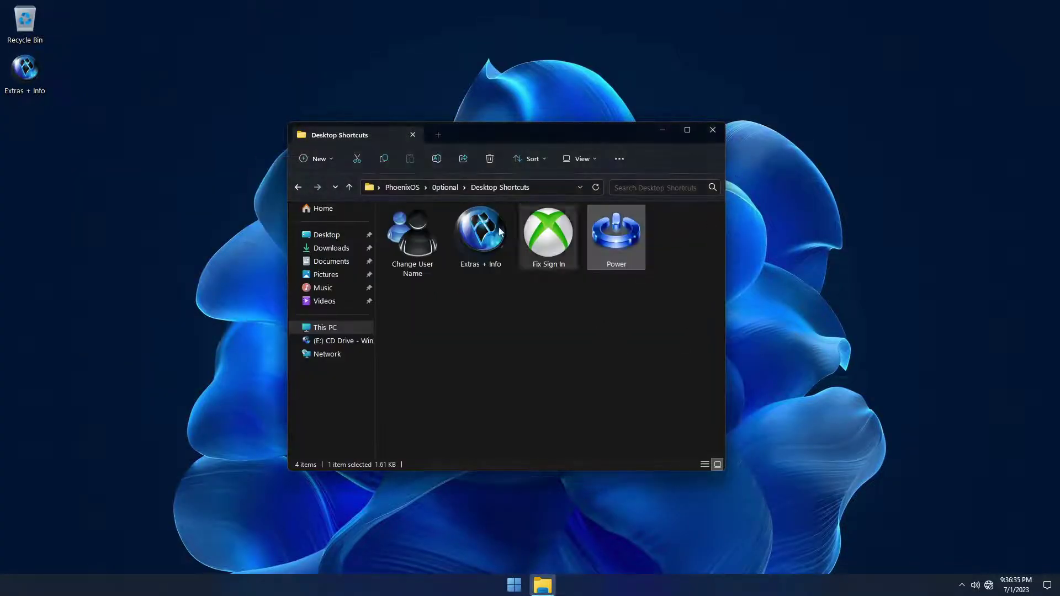
Run Windows Print Spooler On from the Enable Printing folder in the Optional extras.
click(299, 188)
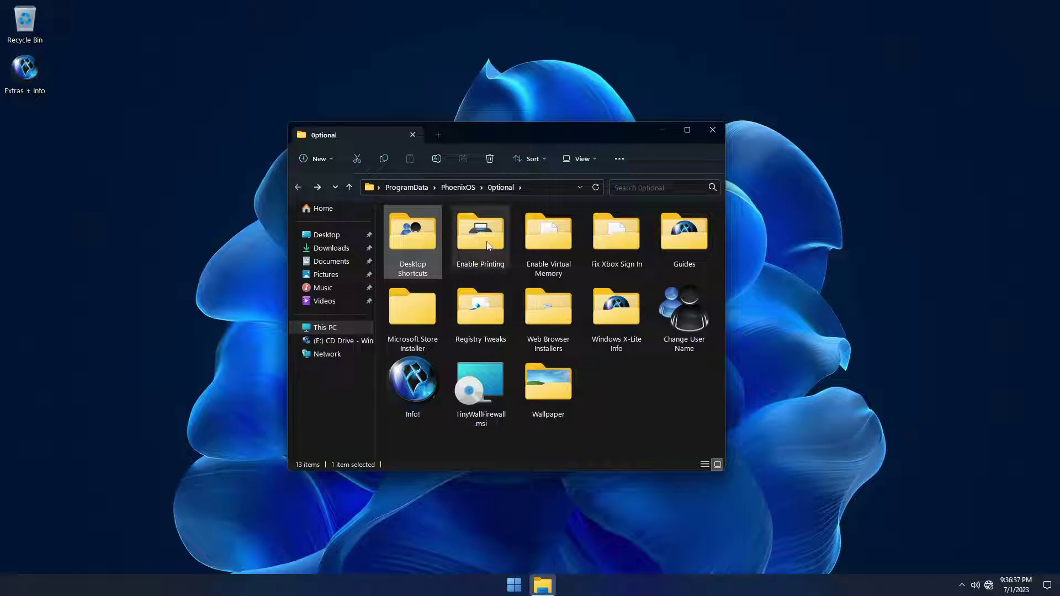
click(467, 257)
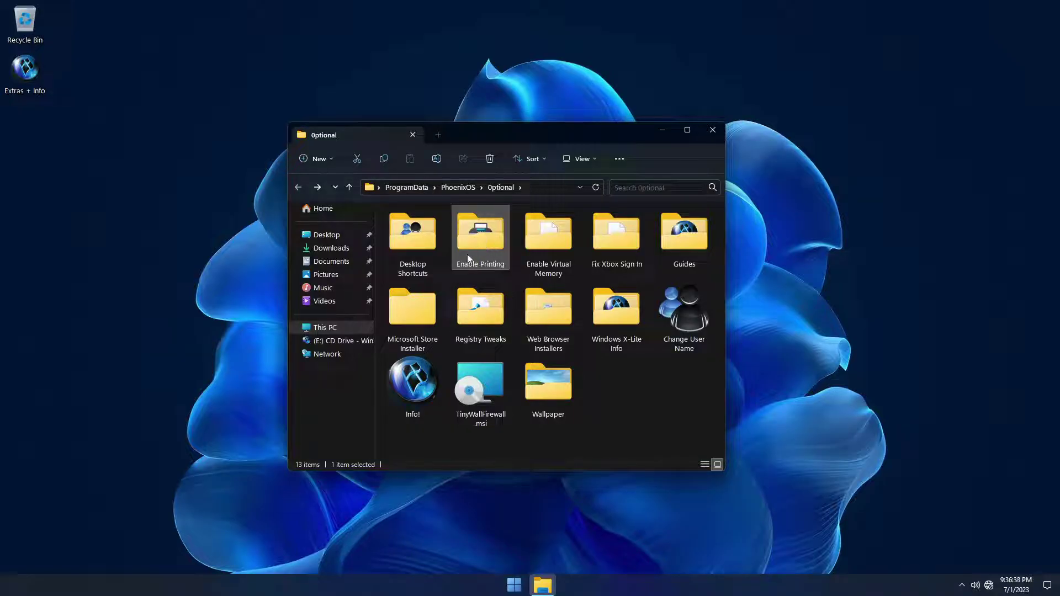
double_click(501, 248)
click(405, 250)
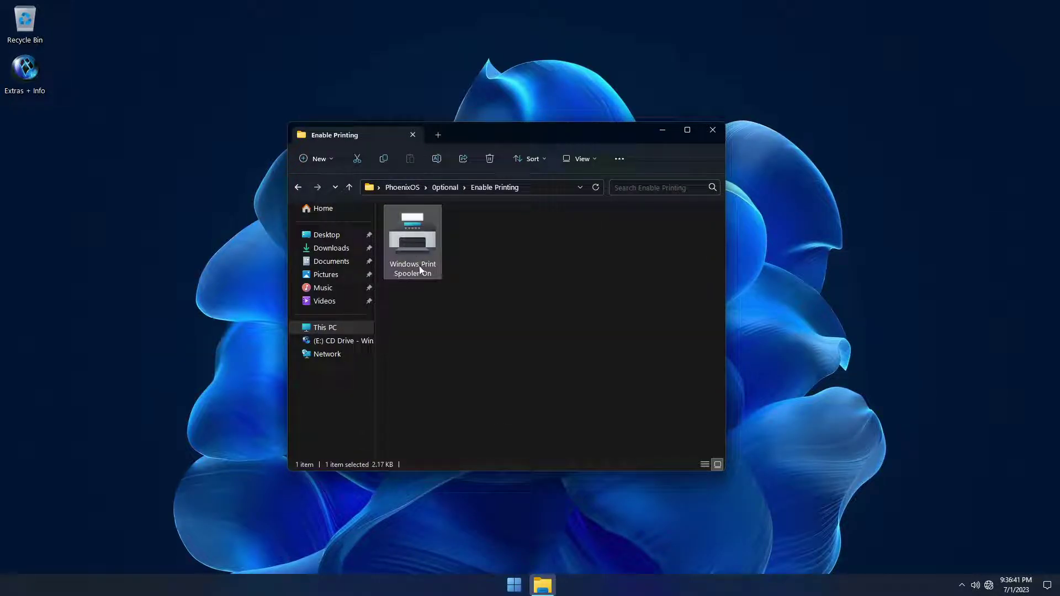
double_click(415, 260)
drag(285, 116, 235, 141)
click(487, 326)
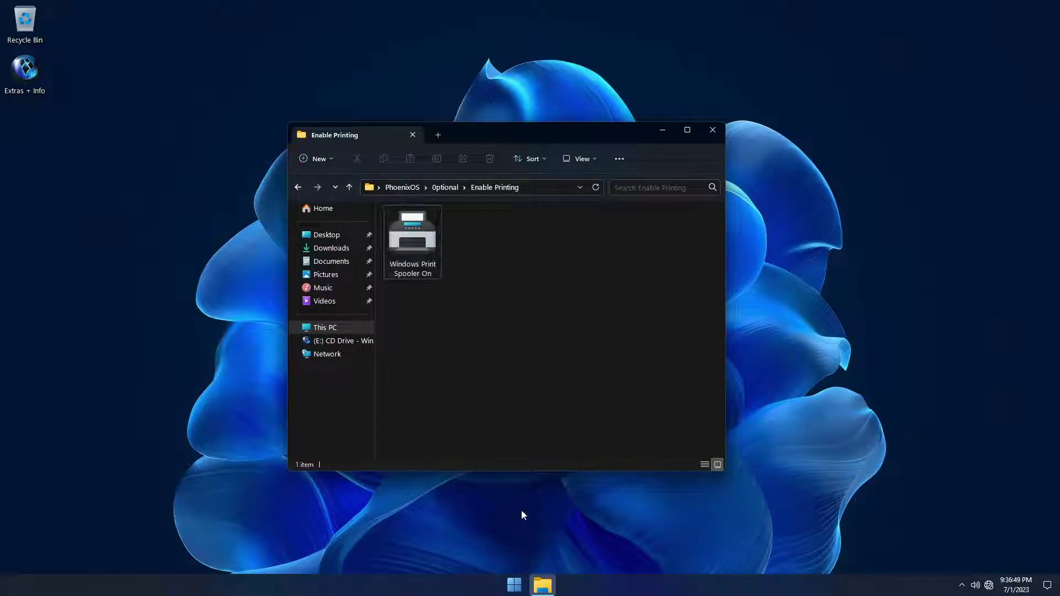
Run Windows Print Spooler Off from the installed X-Lite Tools.
click(518, 591)
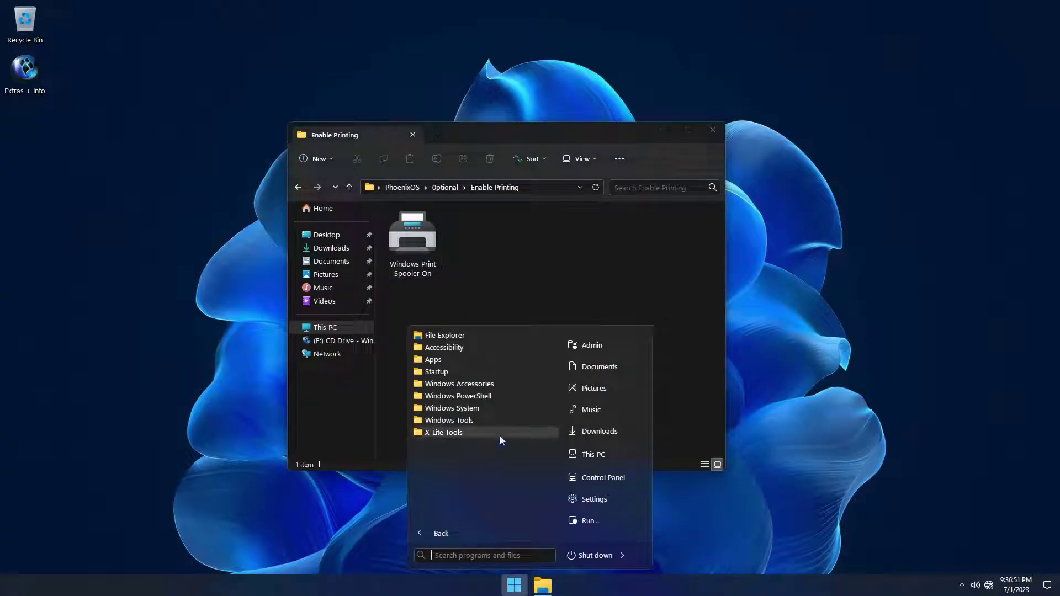
click(471, 433)
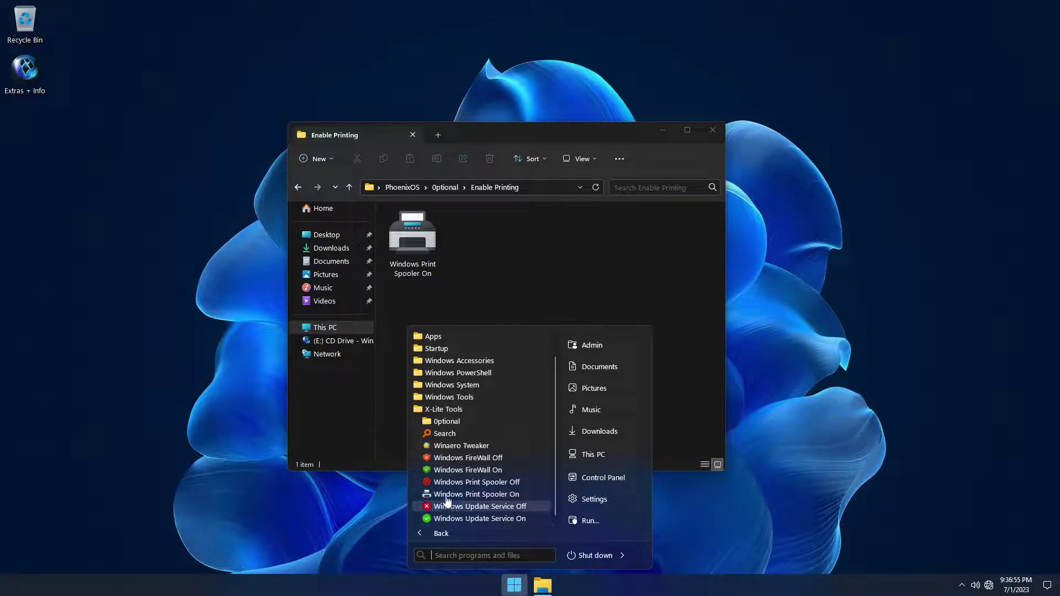
click(476, 481)
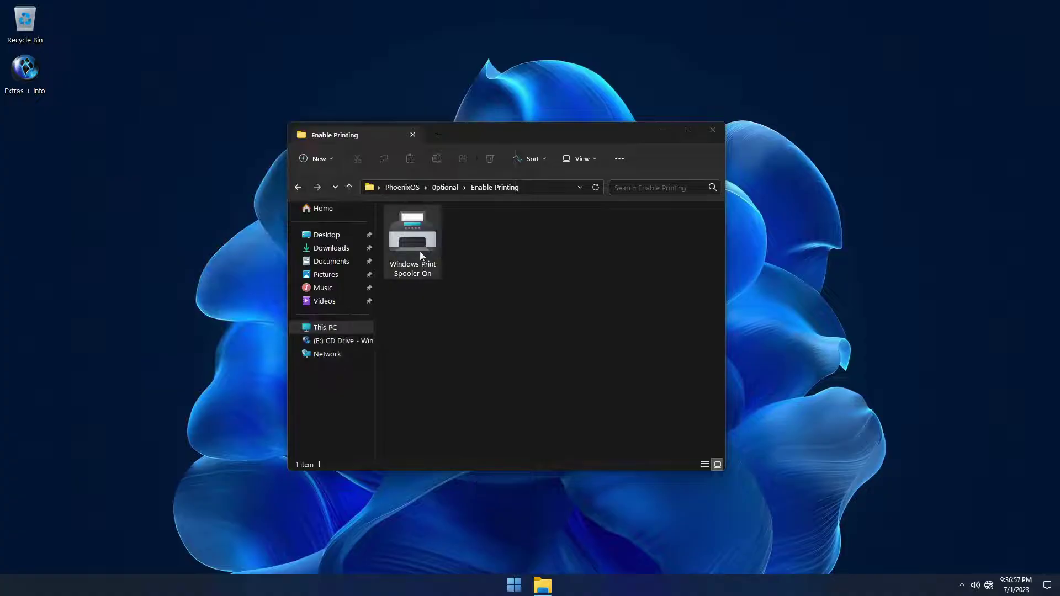
Open the Enable Virtual Memory folder in the Optional extras and read the information section of Virtual Memory Enabler.txt.
click(350, 187)
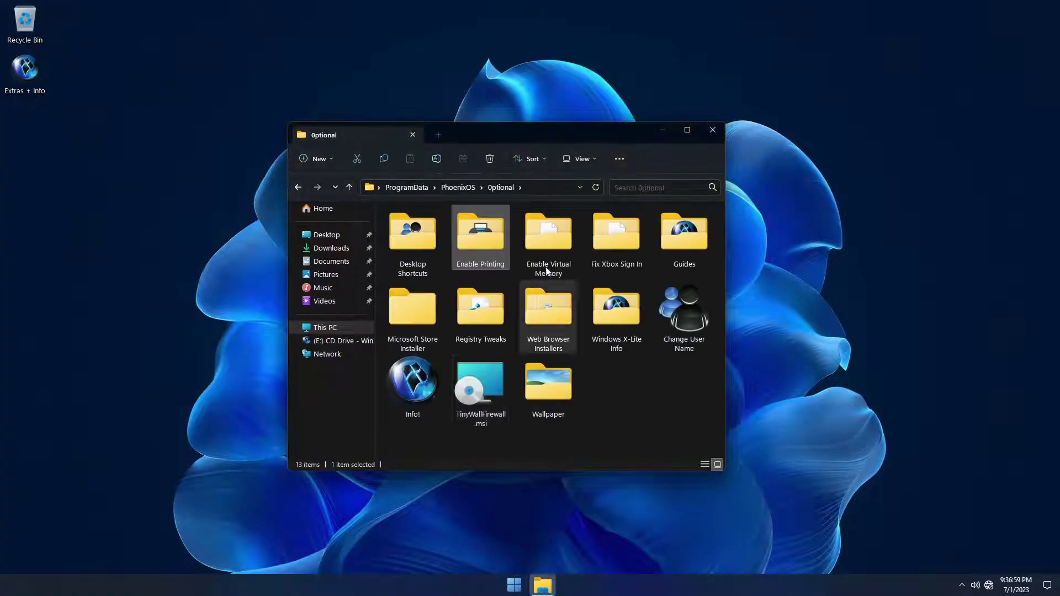
click(548, 237)
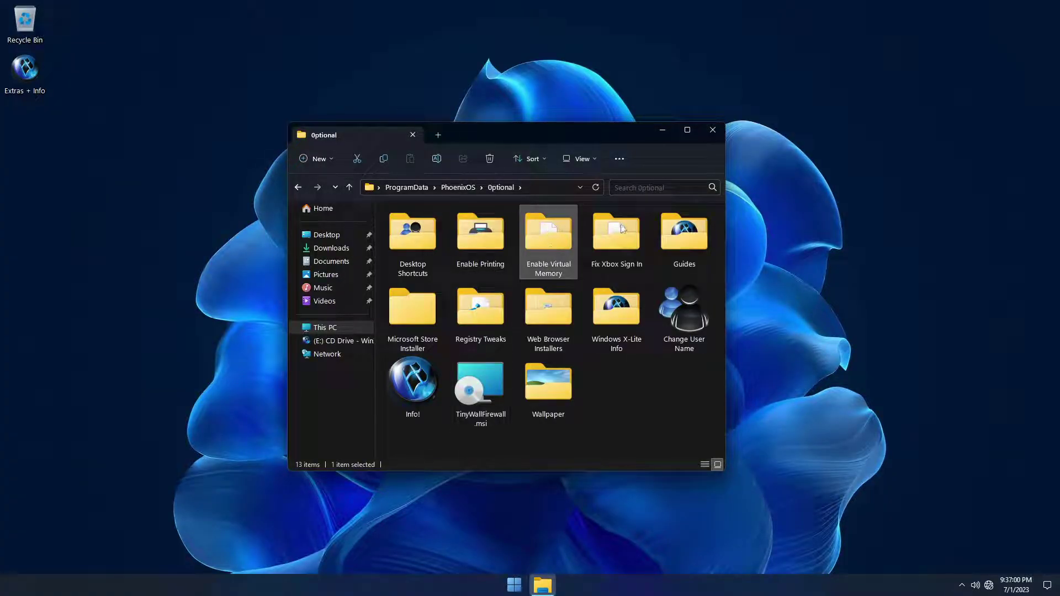
double_click(553, 237)
click(407, 228)
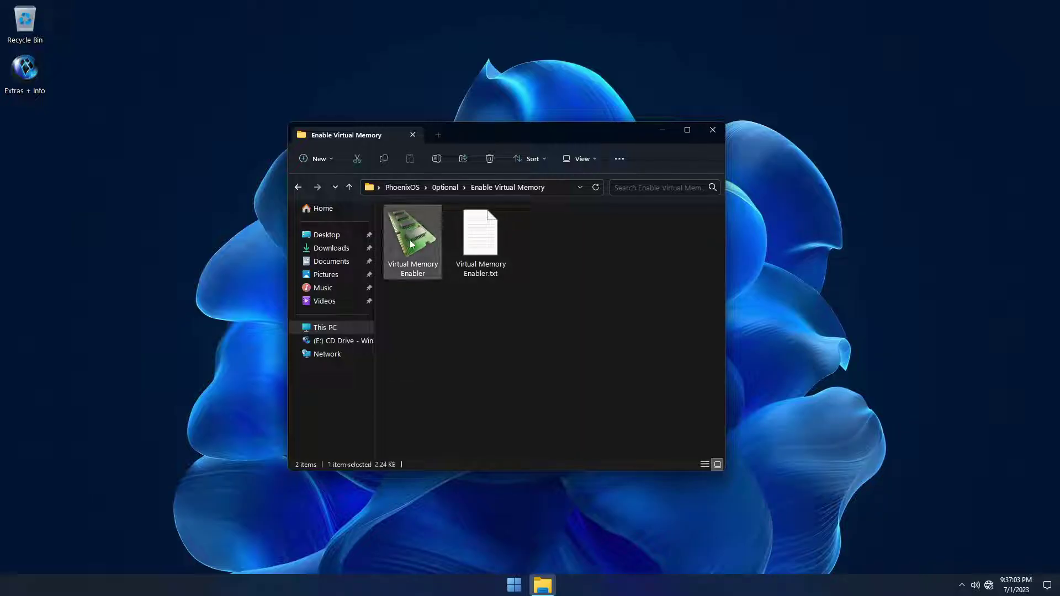
click(479, 248)
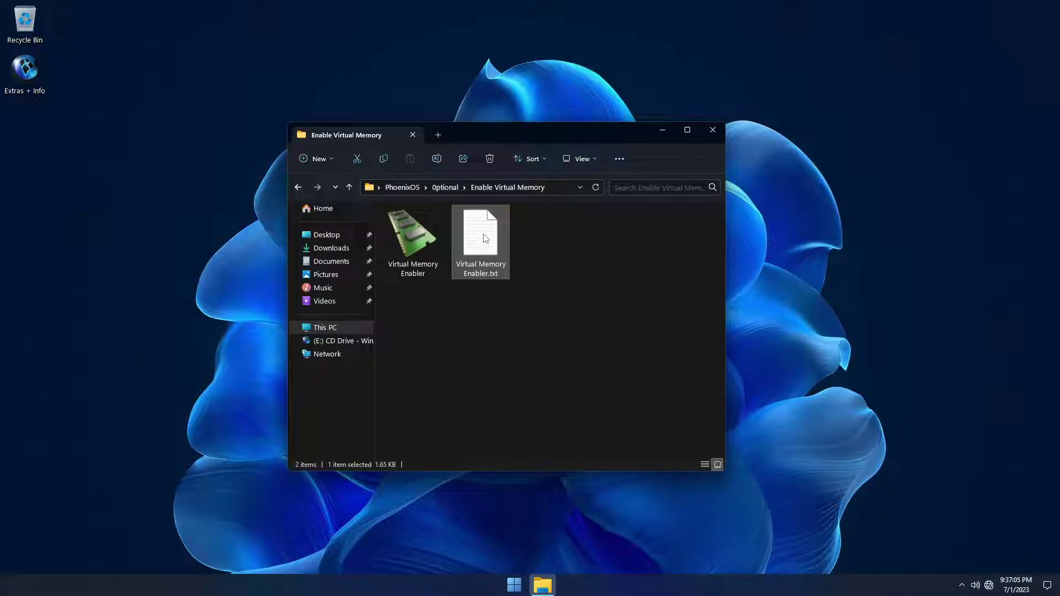
double_click(486, 238)
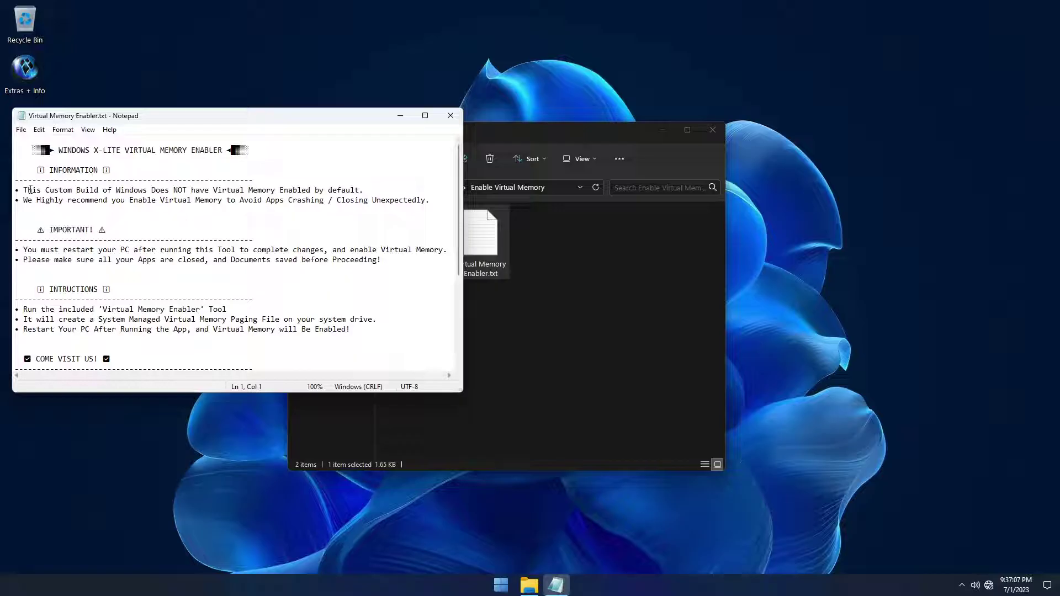
drag(25, 190, 352, 191)
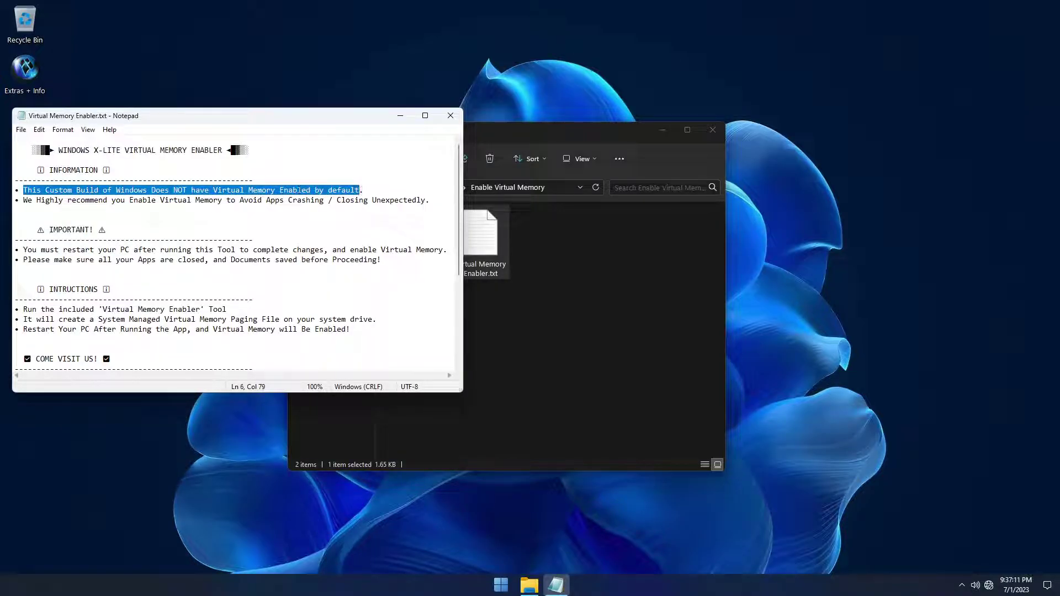
drag(24, 203, 417, 201)
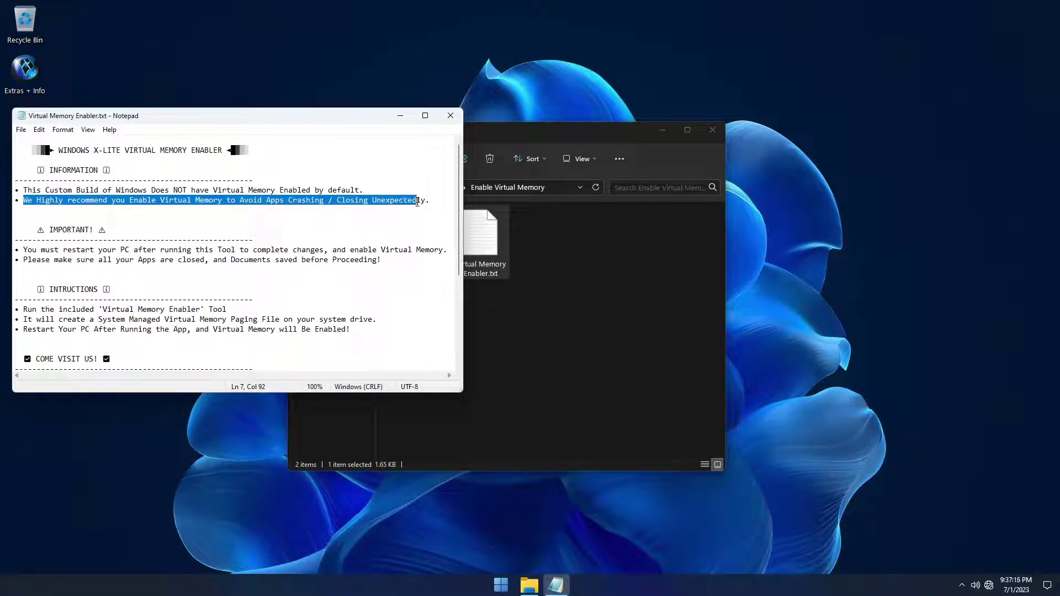
click(295, 251)
Run the Virtual Memory Enabler tool from the Enable Virtual Memory folder.
click(499, 139)
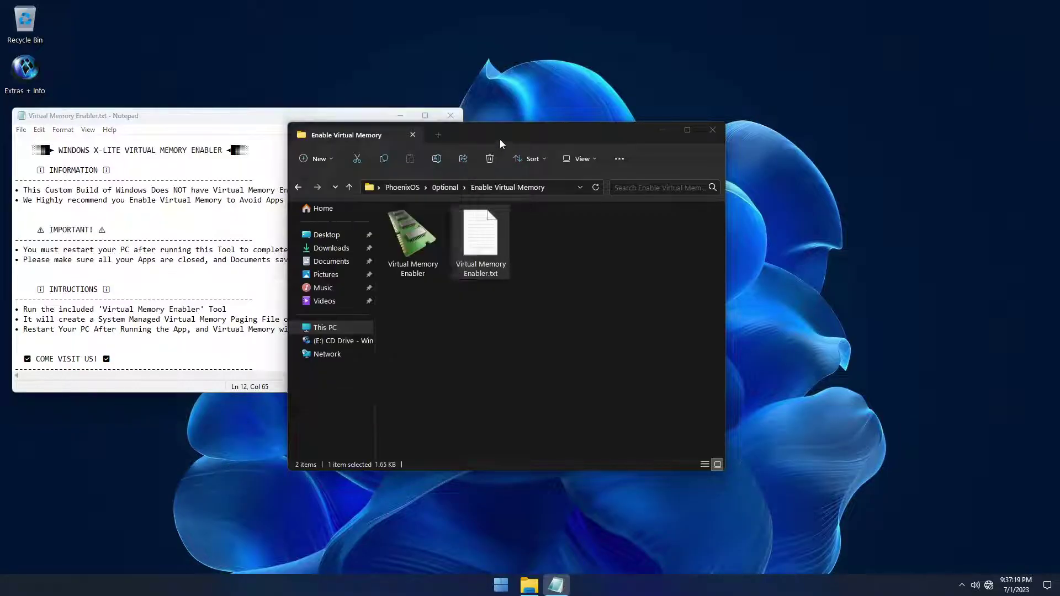
click(418, 237)
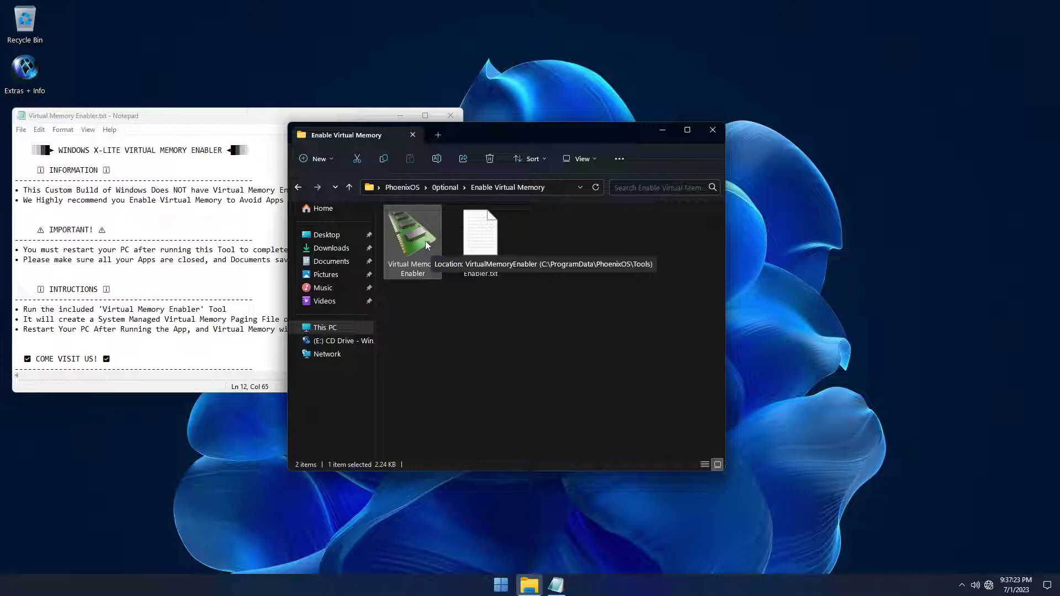
right_click(426, 245)
click(444, 250)
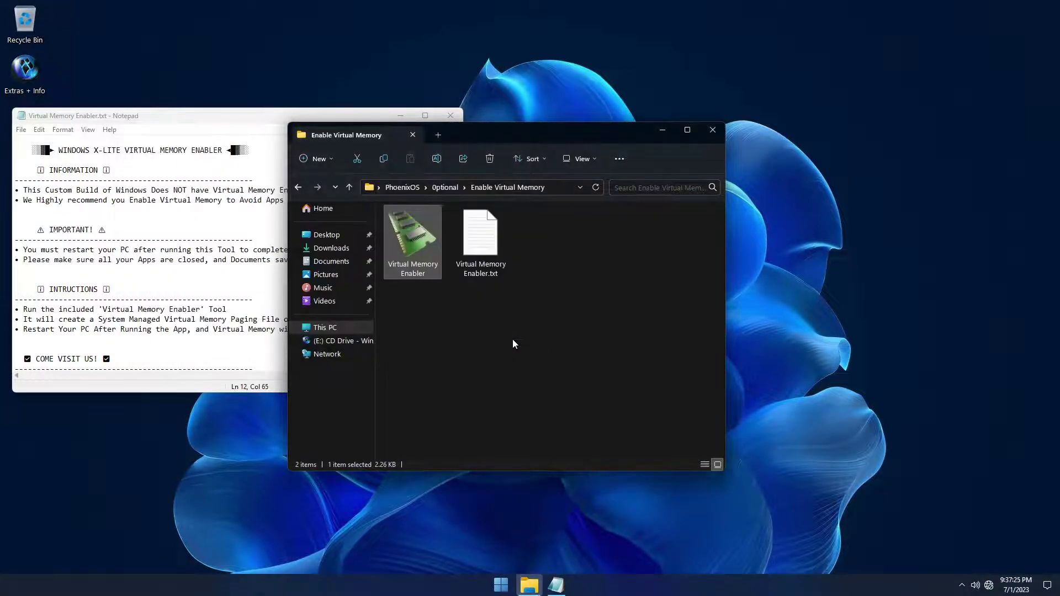
Read the two important notes in Virtual Memory Enabler.txt and close the file.
click(51, 239)
drag(23, 250, 445, 249)
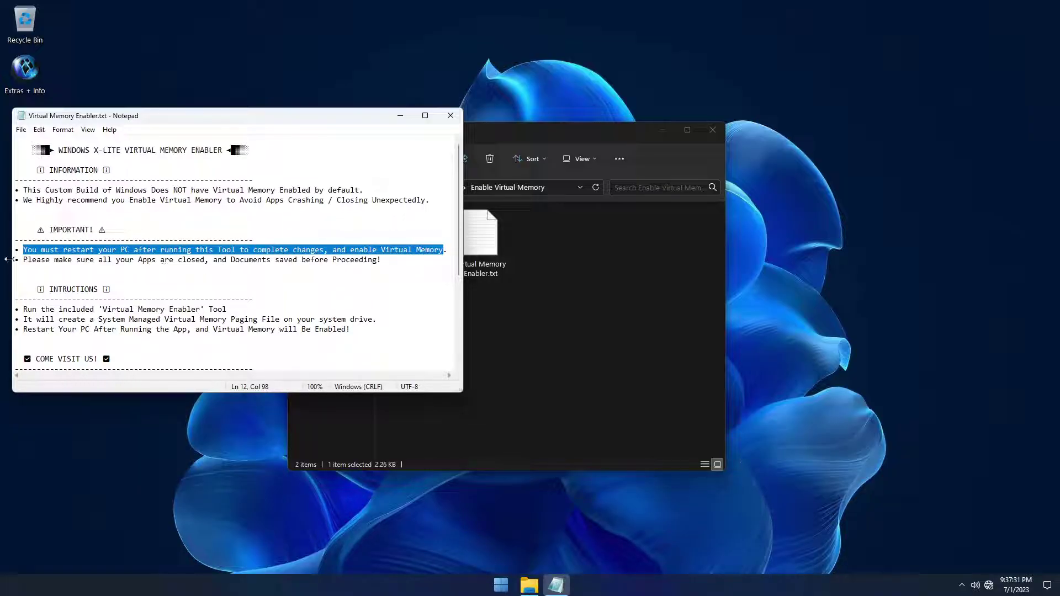
drag(25, 261, 386, 260)
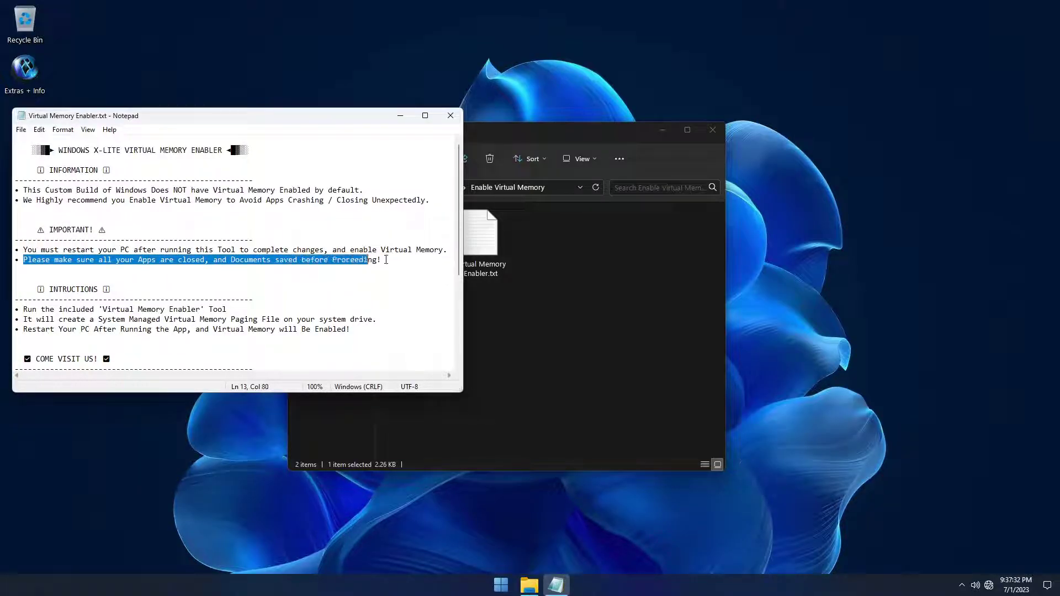
click(450, 116)
Open the Fix Xbox Sign In folder, read the UAC ON instructions in Fix Xbox Sign In Info.txt, and close the file.
click(349, 187)
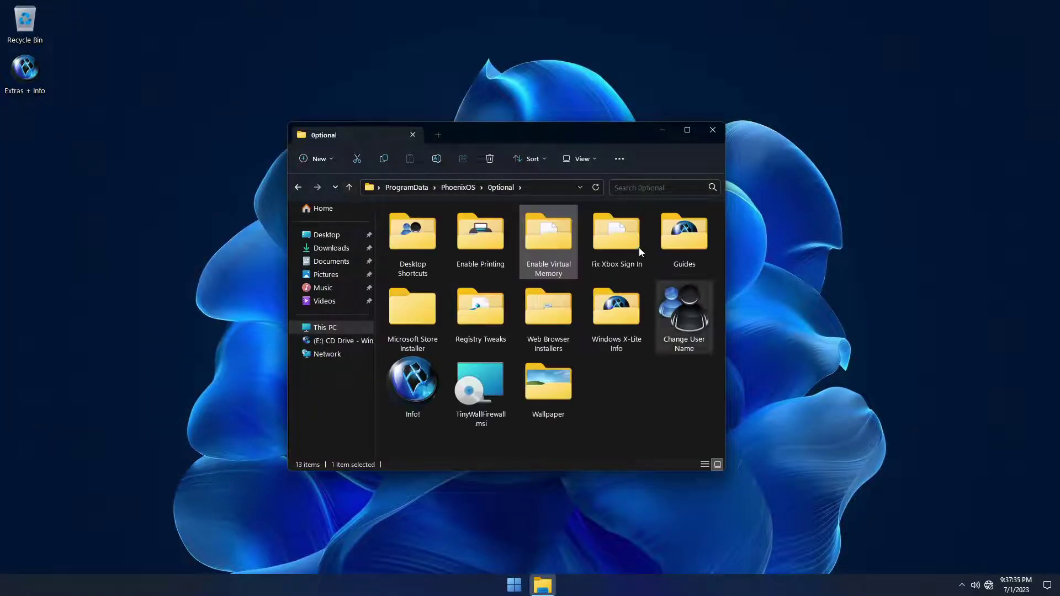
click(638, 230)
double_click(629, 228)
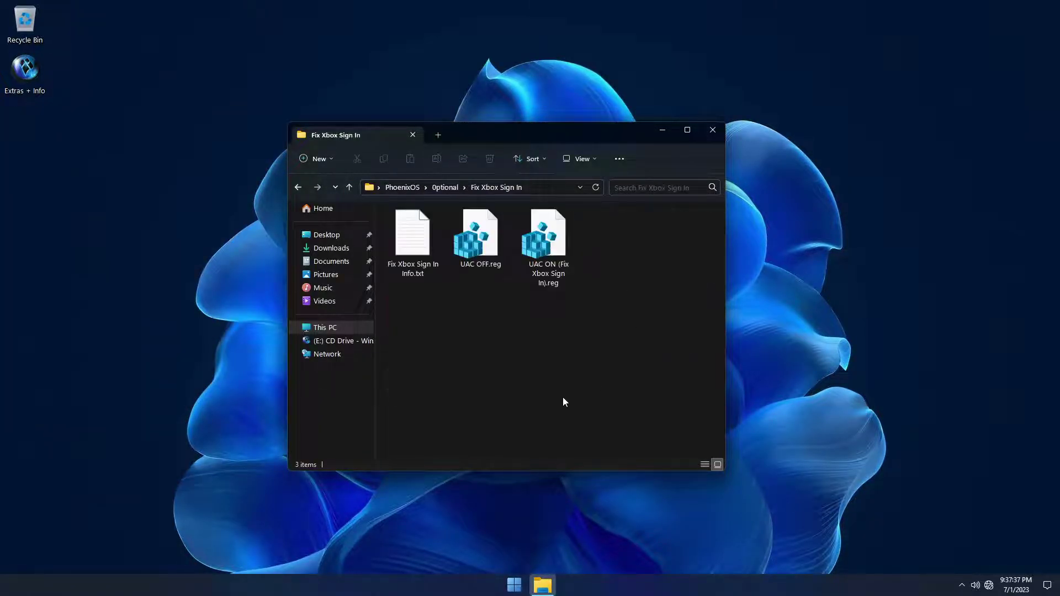
double_click(412, 237)
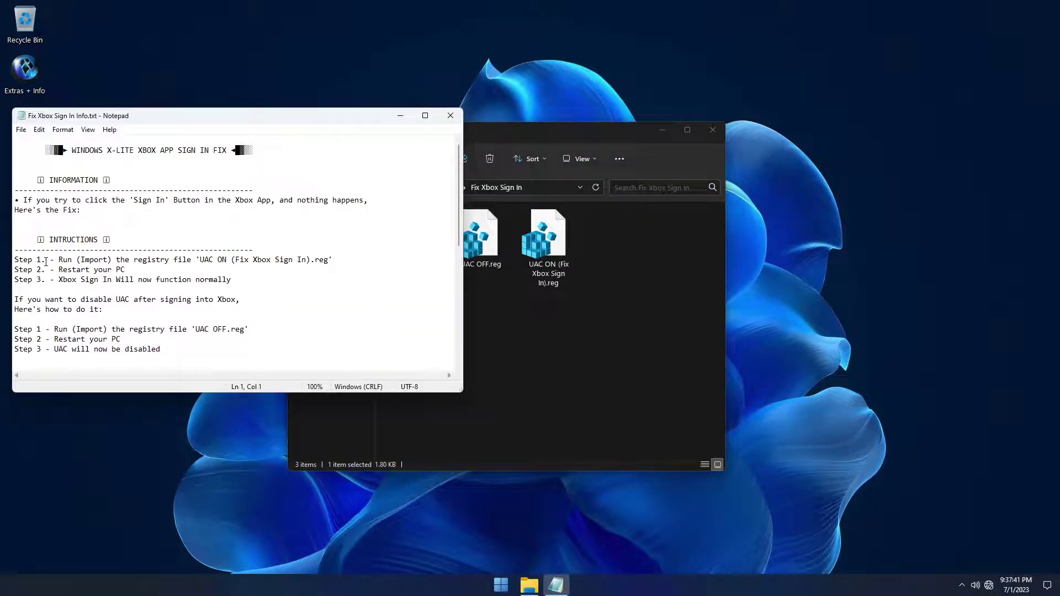
drag(58, 260, 333, 261)
click(544, 243)
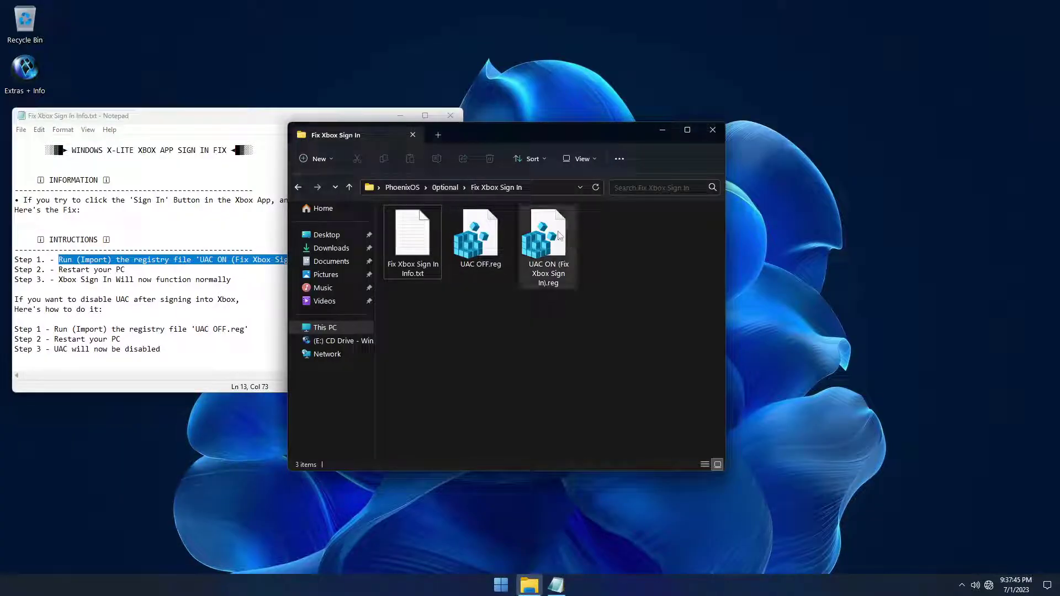
click(259, 270)
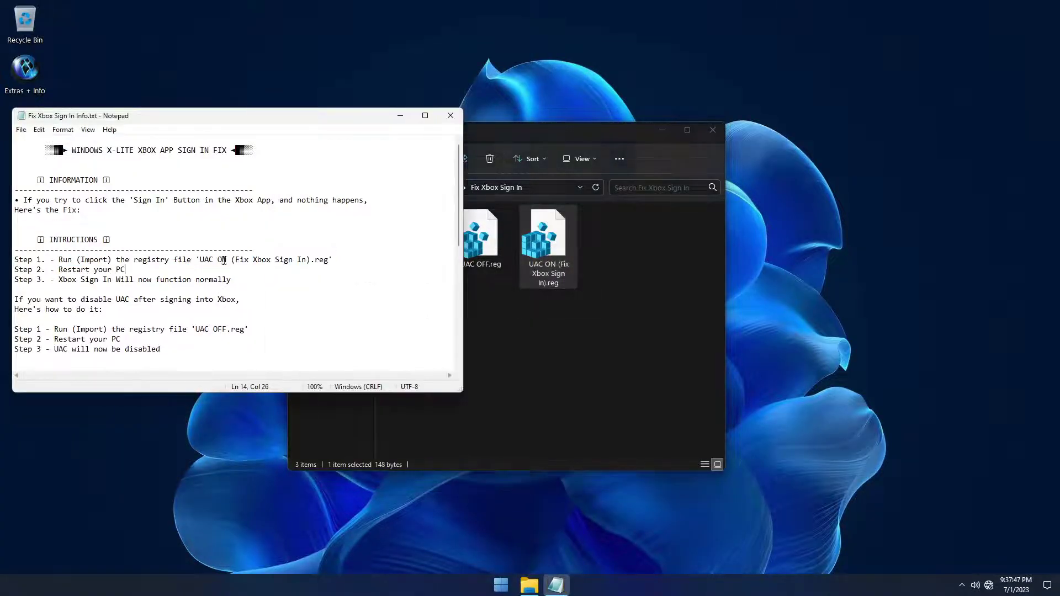
drag(59, 271, 243, 279)
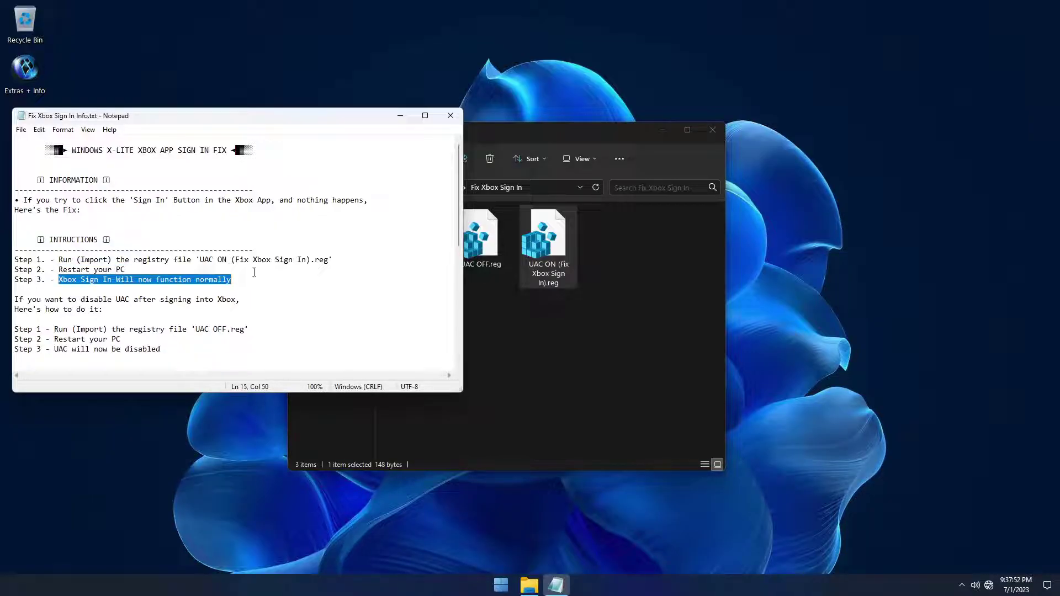
click(451, 115)
Return to the Optional extras and look at the Our Guides shortcut in the Guides folder.
click(350, 188)
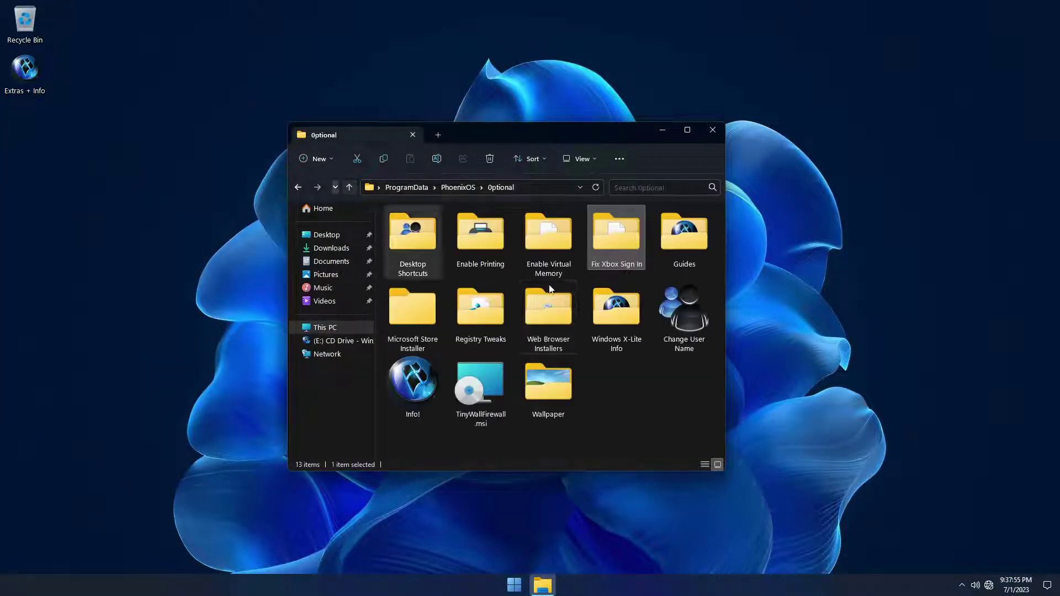
click(664, 260)
double_click(685, 239)
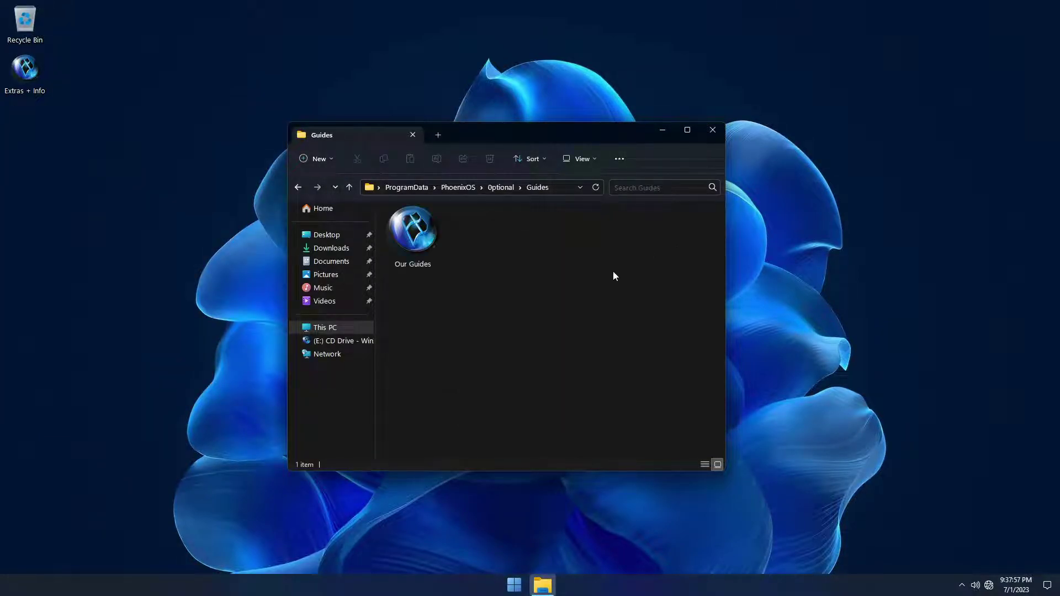
click(405, 233)
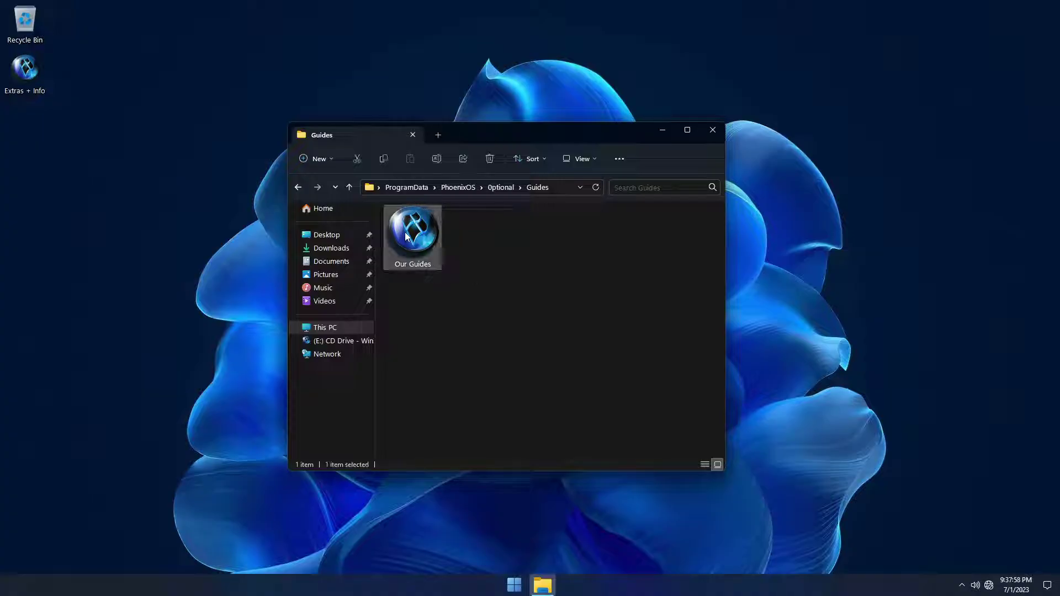
Add Snap Bar ON.reg from the Registry Tweaks folder of the Optional extras to the registry.
click(349, 187)
click(485, 321)
double_click(485, 321)
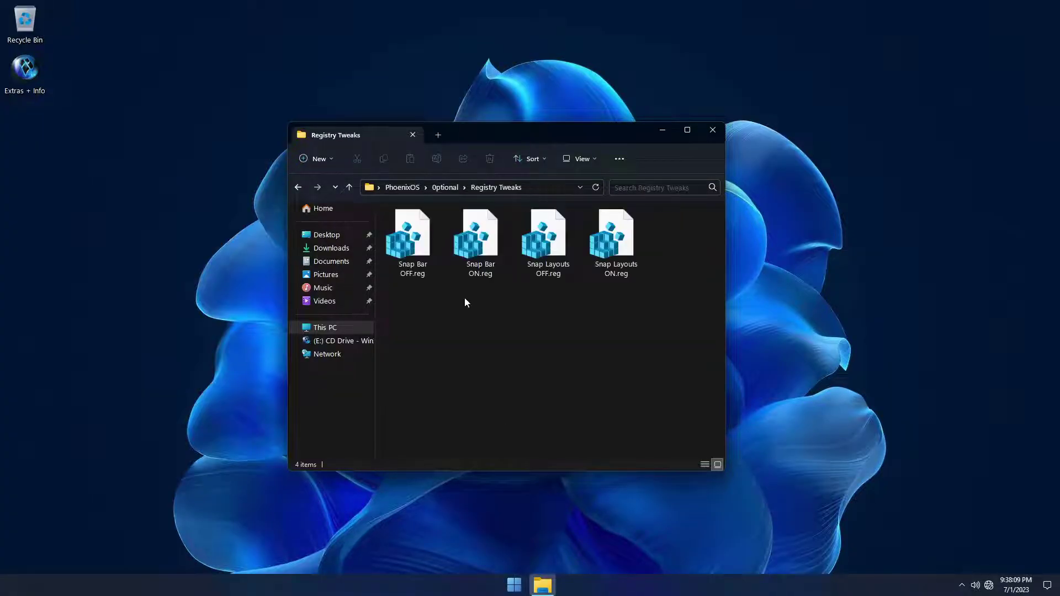
click(413, 233)
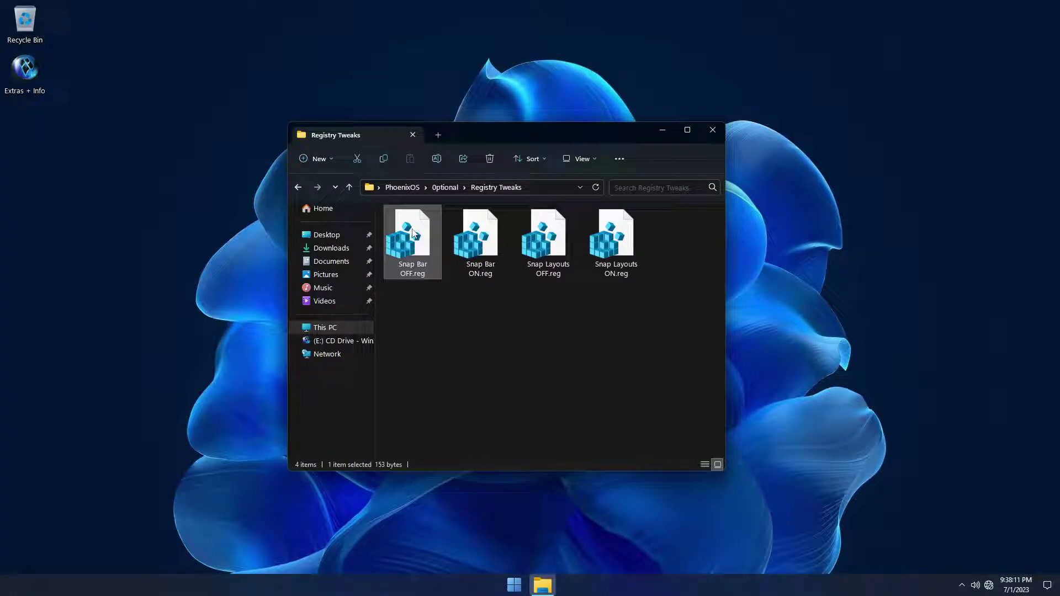
click(470, 234)
double_click(489, 229)
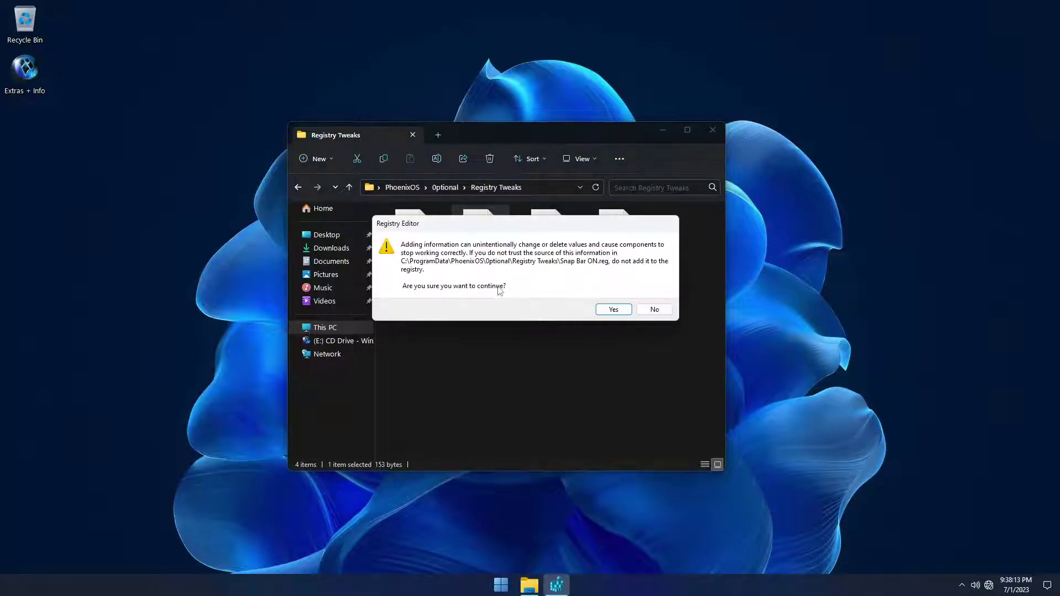
click(617, 305)
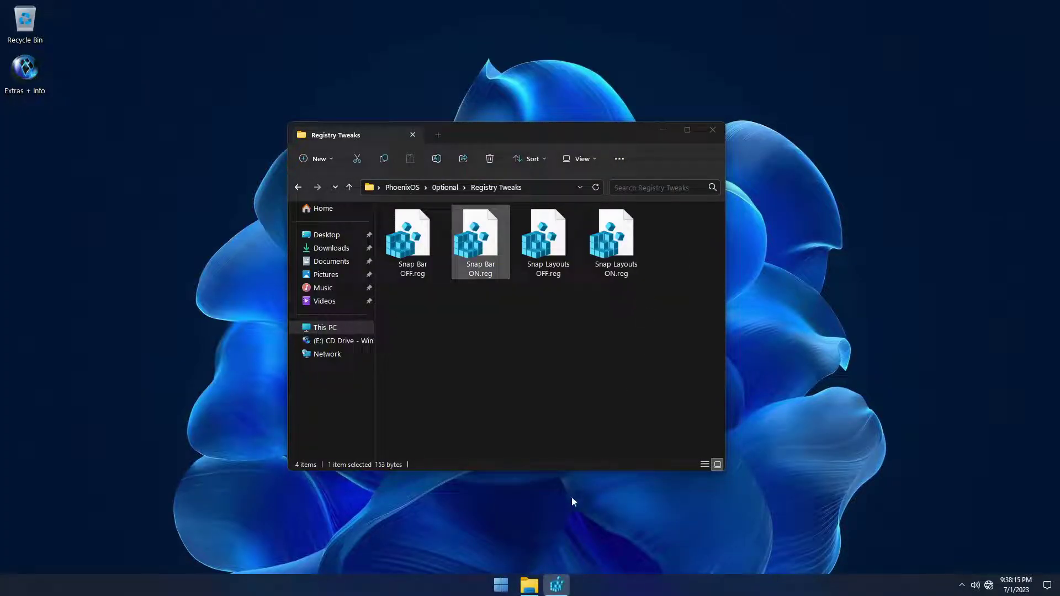
click(567, 592)
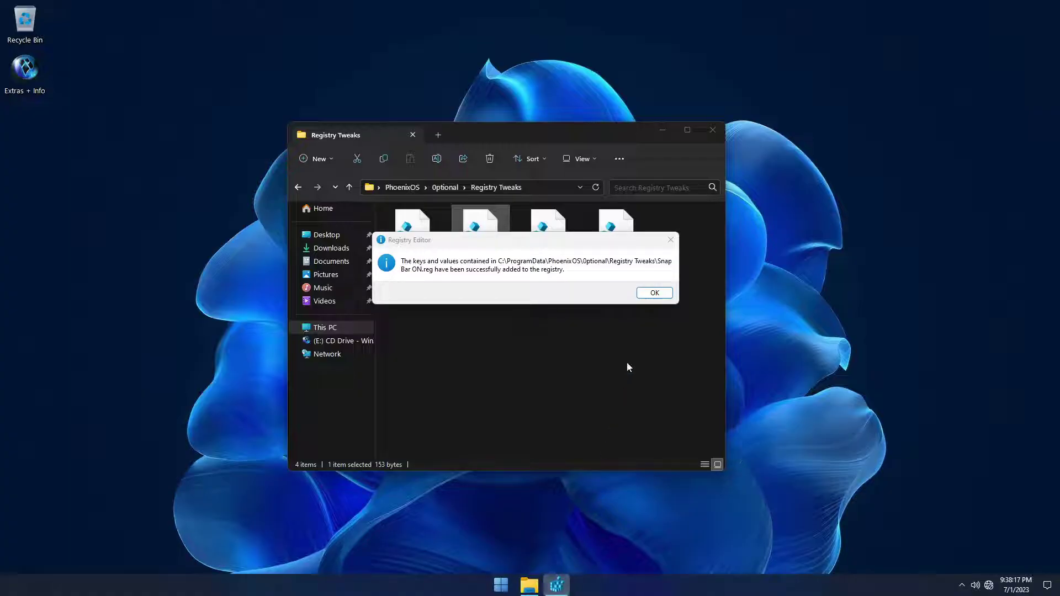
click(654, 294)
Add Snap Layouts ON.reg to the registry.
double_click(612, 238)
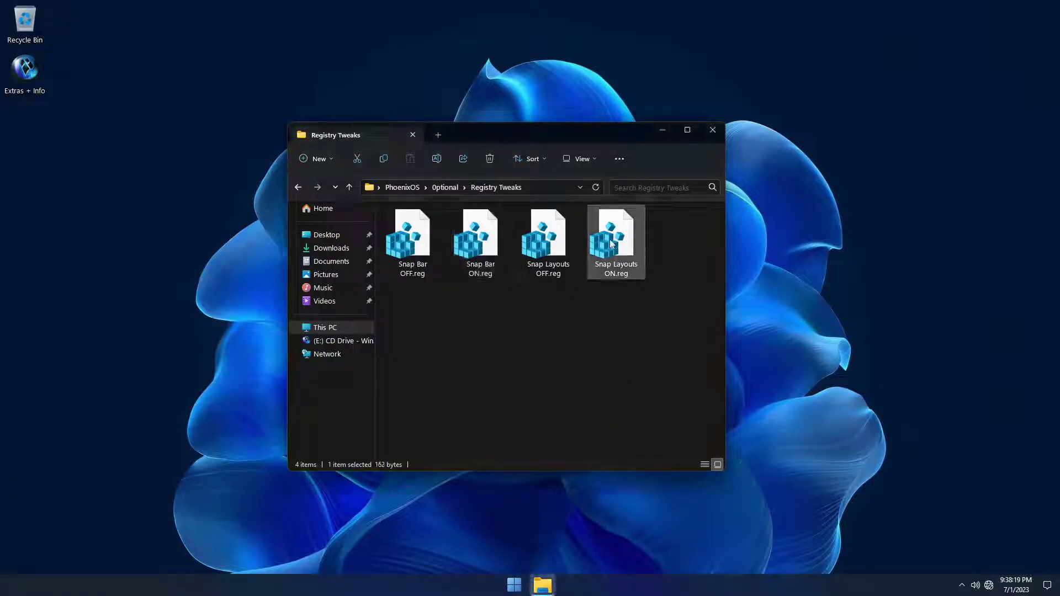
click(615, 309)
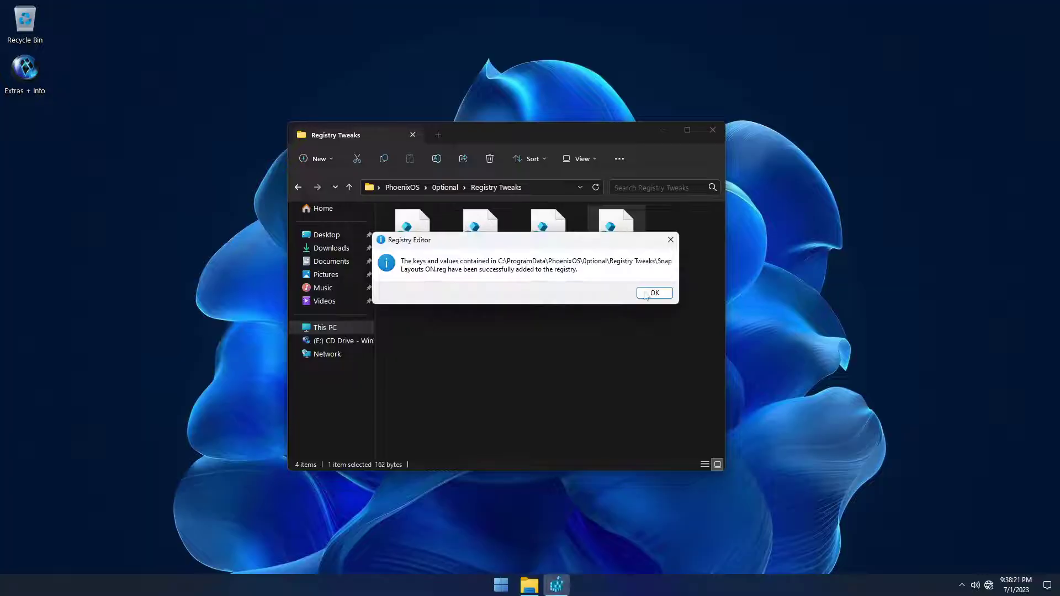
click(655, 293)
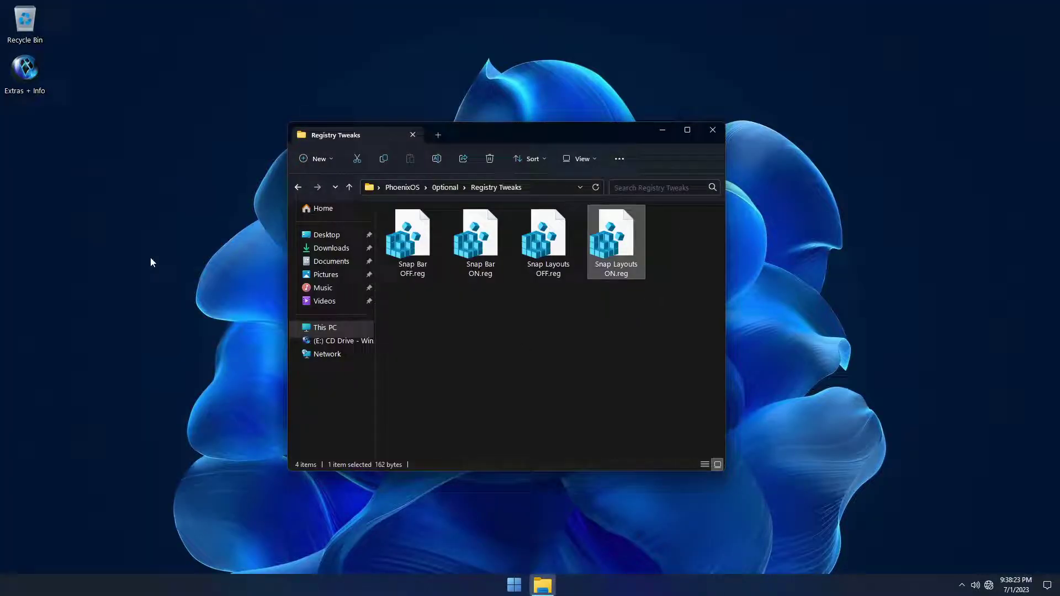
Restart Explorer from the desktop to apply the registry tweaks.
right_click(191, 90)
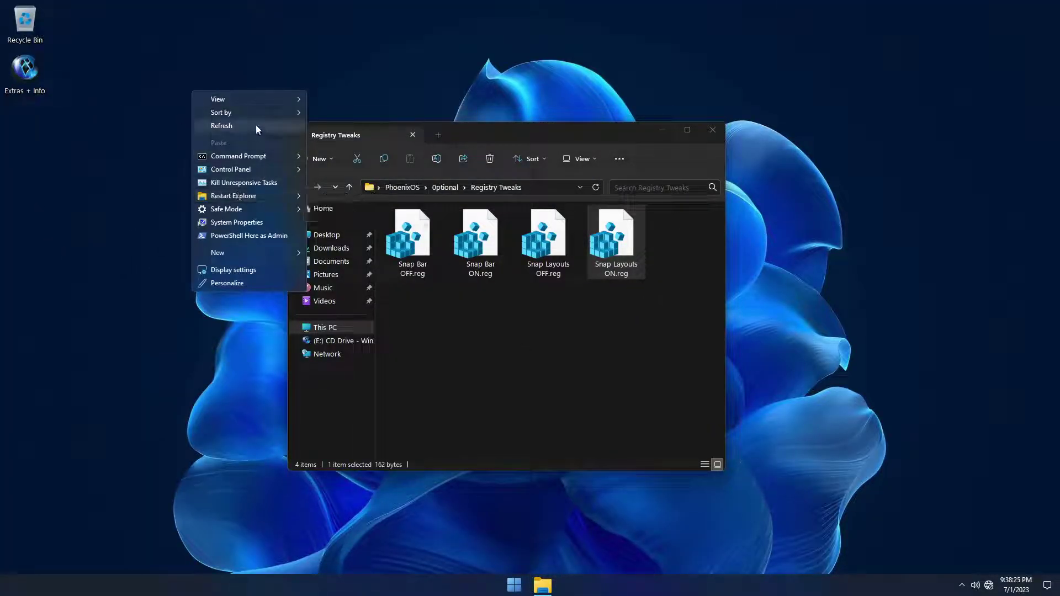
mouse_move(256, 196)
click(326, 197)
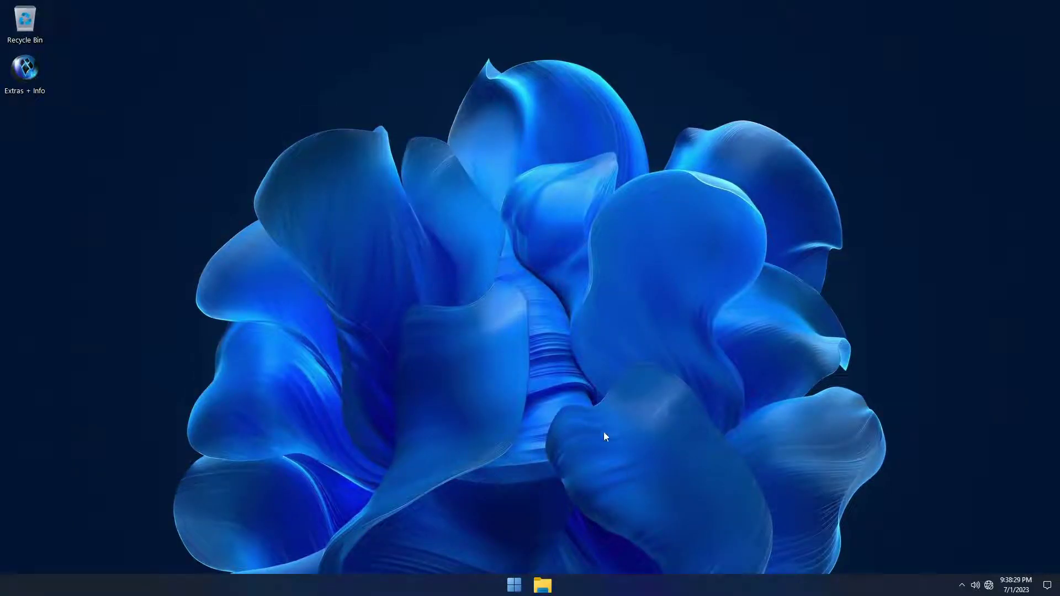
Open a File Explorer window, test the snap layouts and the snap bar with it, and close the window.
click(544, 585)
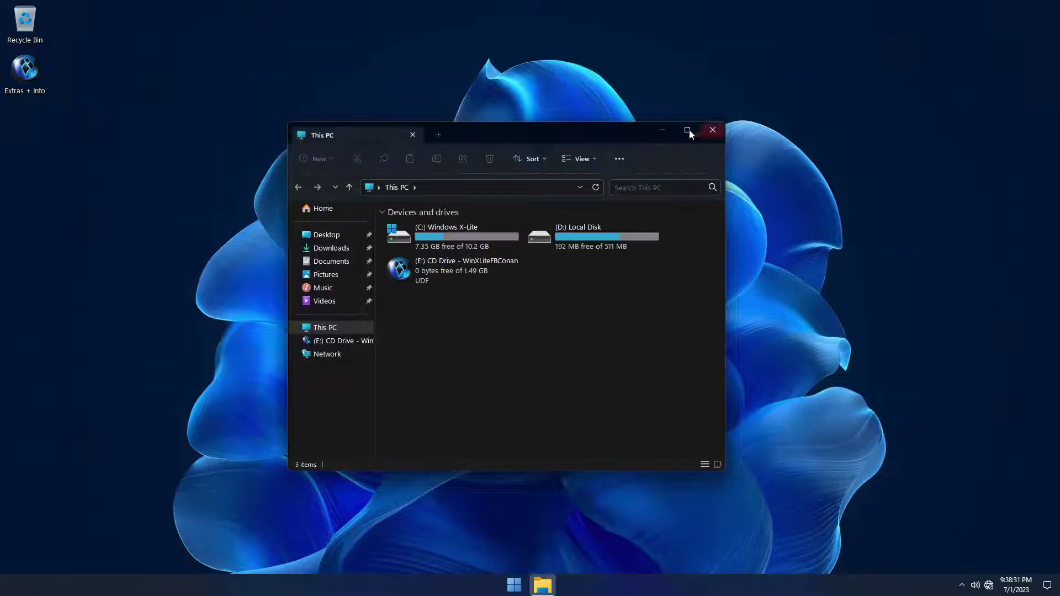
mouse_move(688, 131)
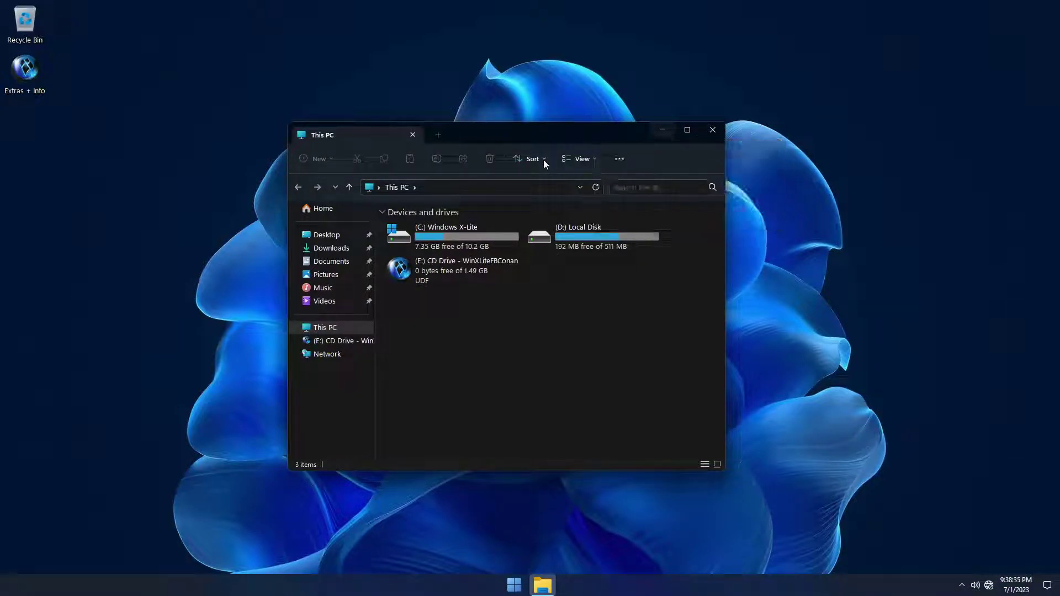
drag(535, 140, 558, 107)
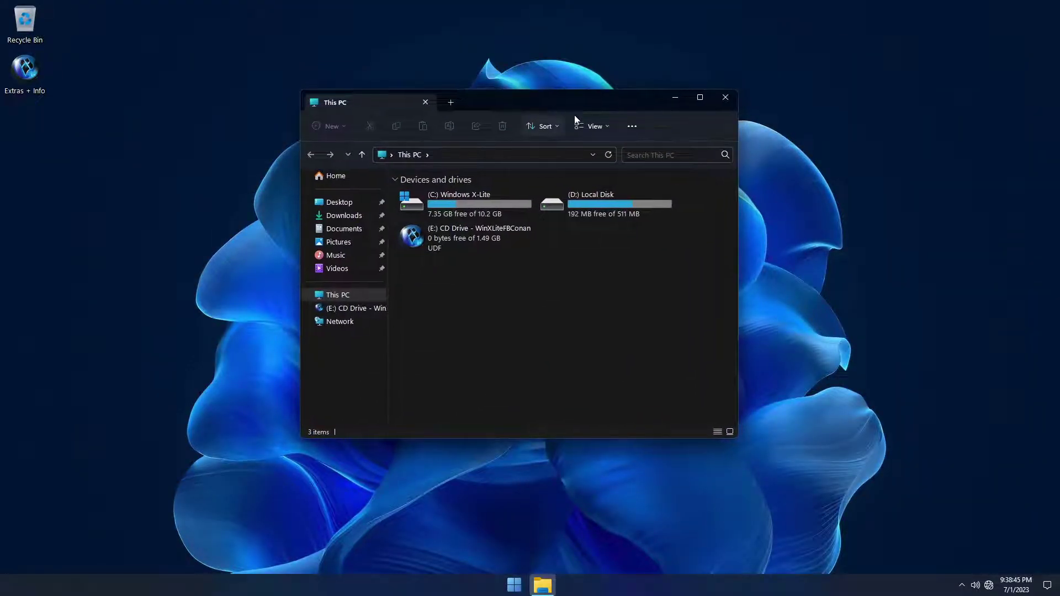
click(731, 99)
Add Snap Bar OFF.reg from the Registry Tweaks folder of the Optional extras to the registry.
double_click(25, 69)
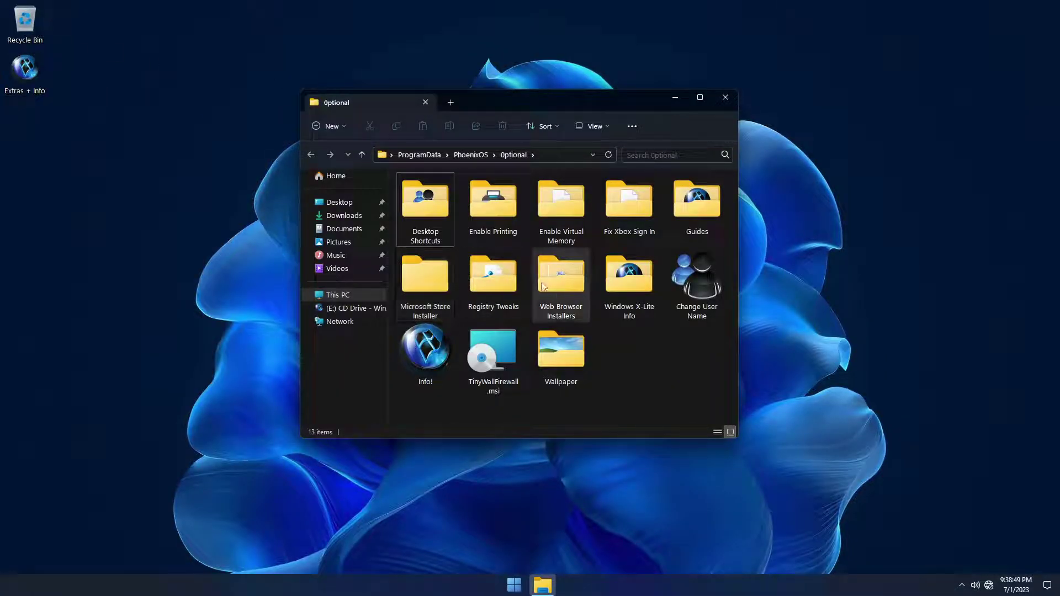
double_click(493, 276)
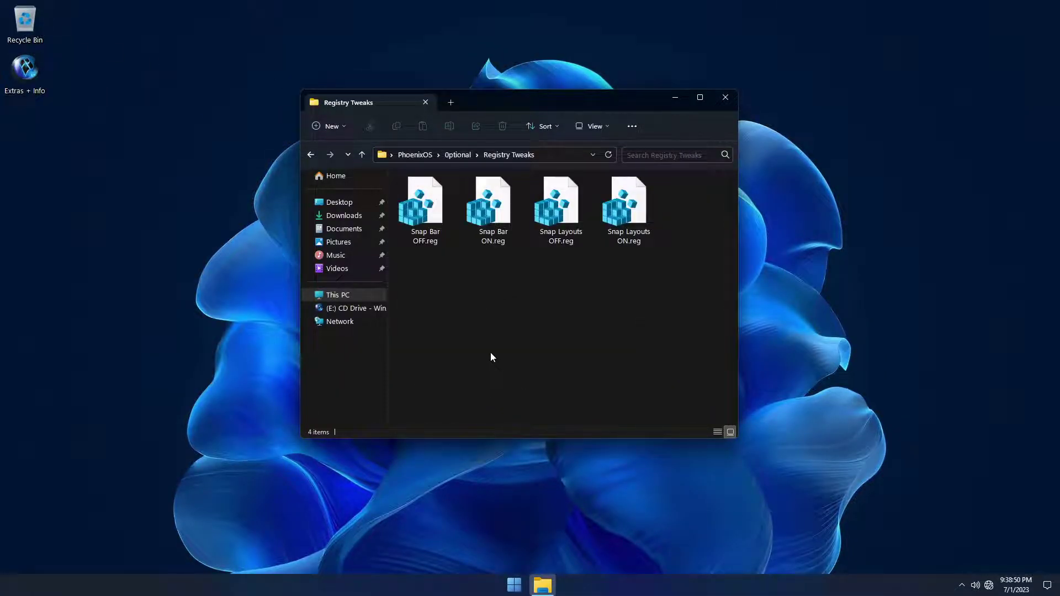
double_click(433, 223)
click(598, 310)
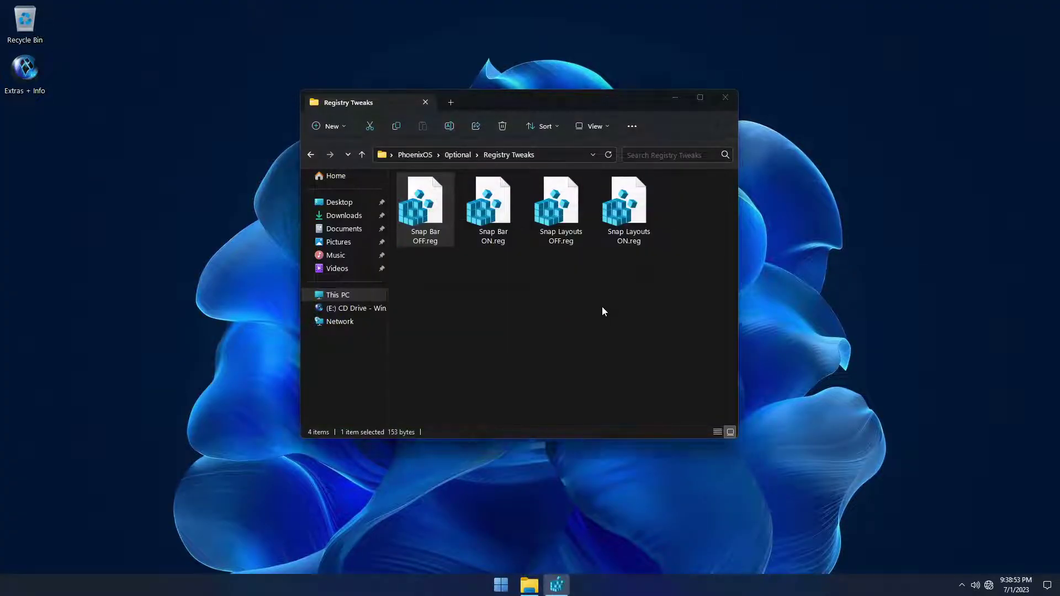
click(654, 292)
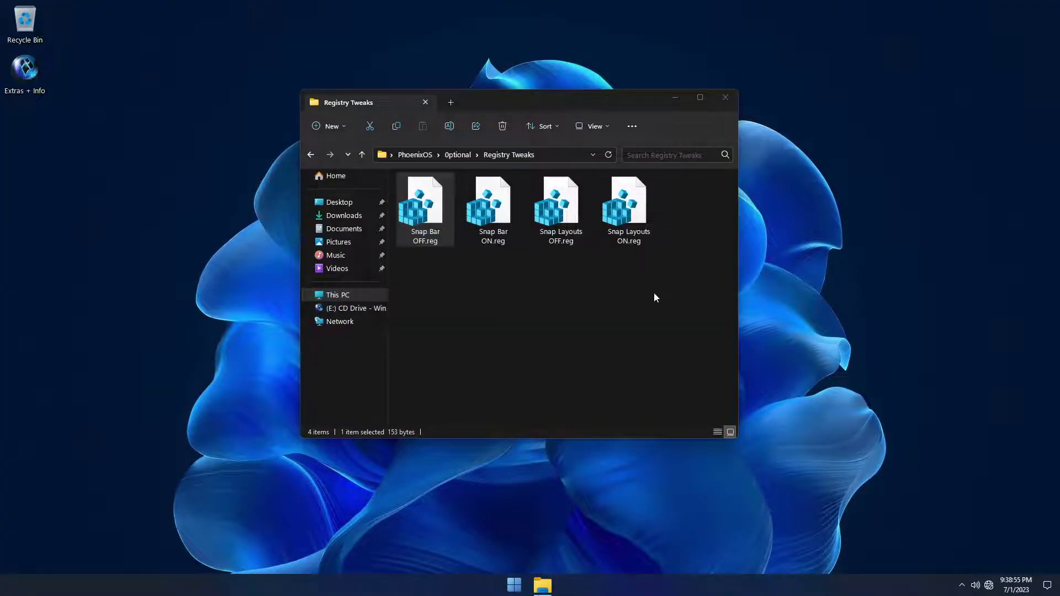
Add Snap Layouts OFF.reg to the registry and dismiss the confirmation.
double_click(557, 205)
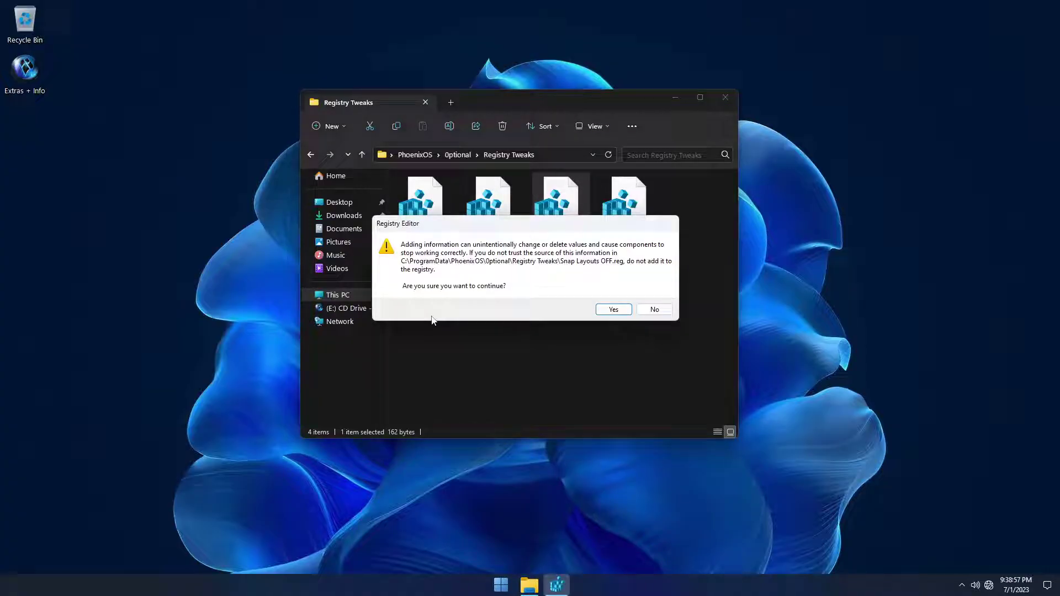
click(611, 310)
click(662, 295)
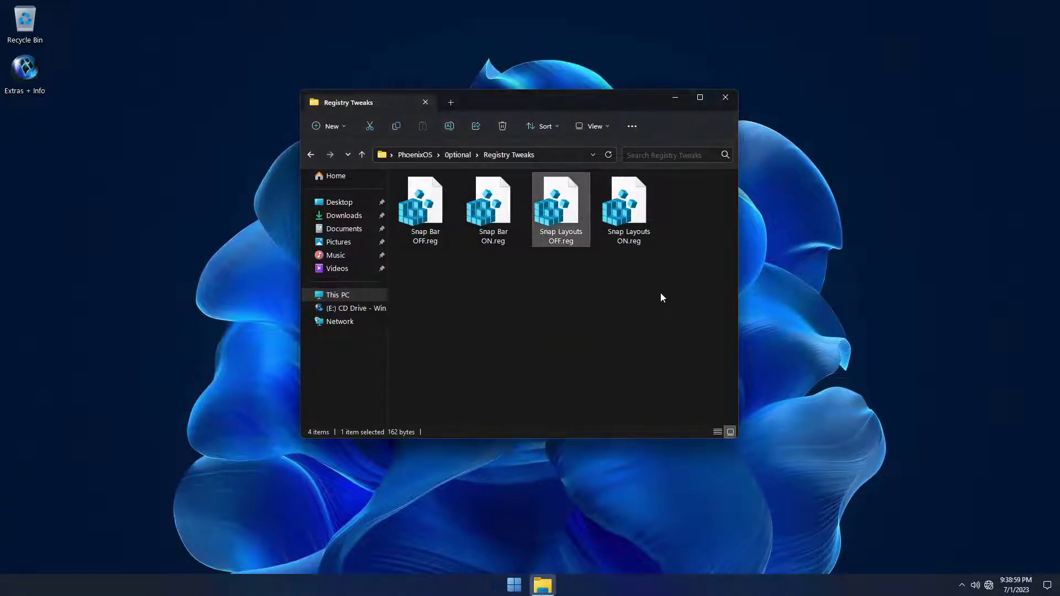
Restart Explorer from the desktop to apply the OFF tweaks, and test the snap features with the Optional folder's window.
right_click(181, 69)
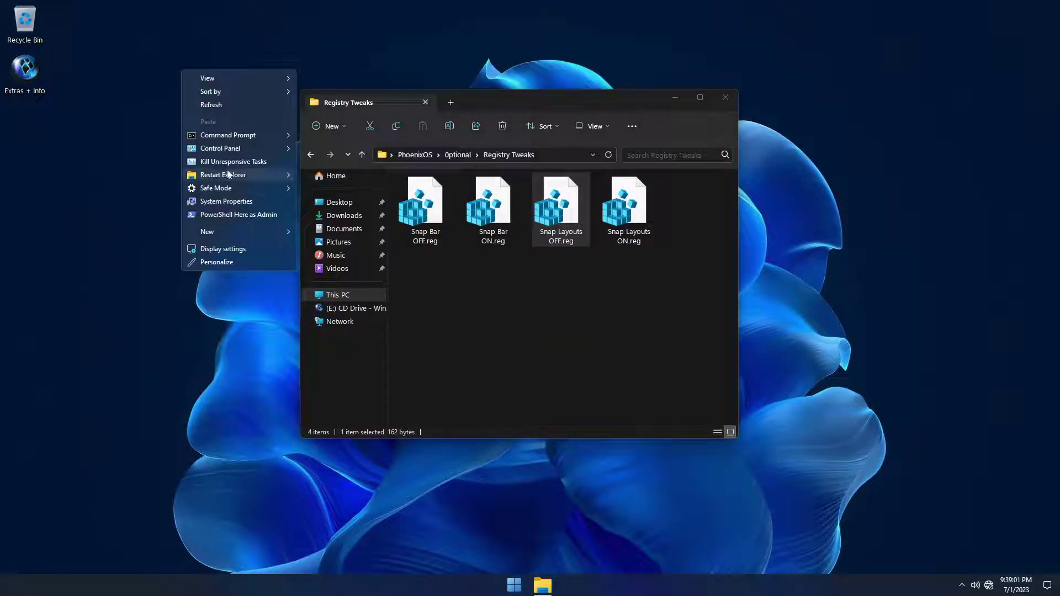
mouse_move(229, 174)
click(333, 176)
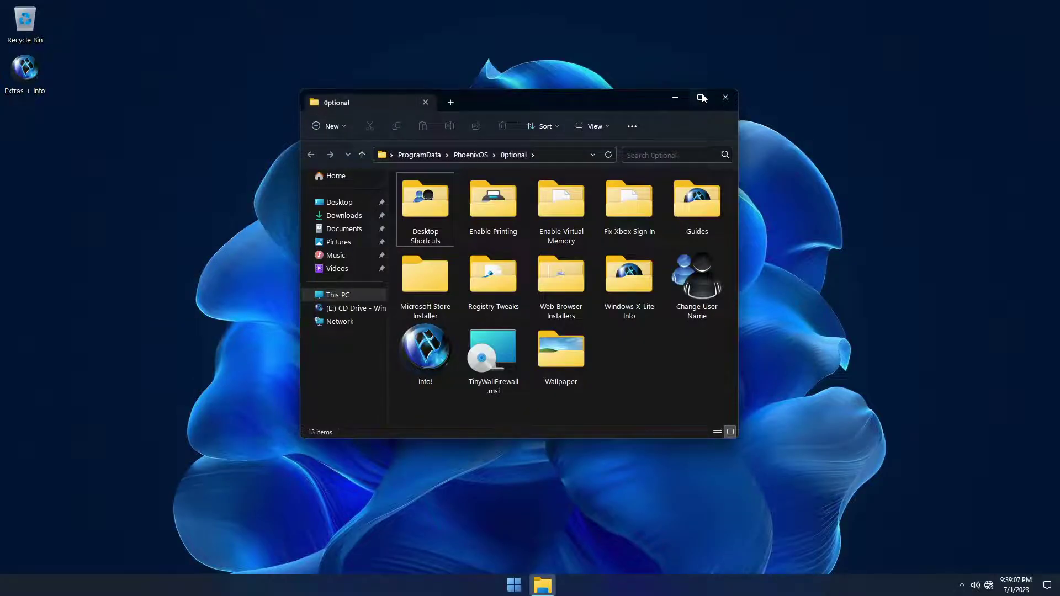
drag(530, 106, 538, 160)
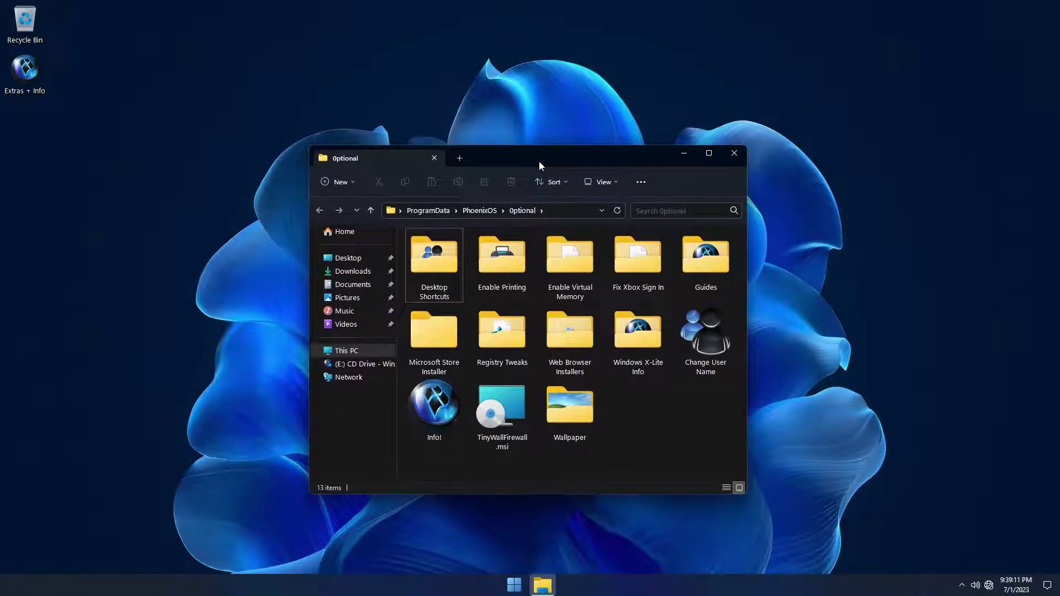
Look through the Web Browser Installers folder and return to the Optional folder.
click(579, 333)
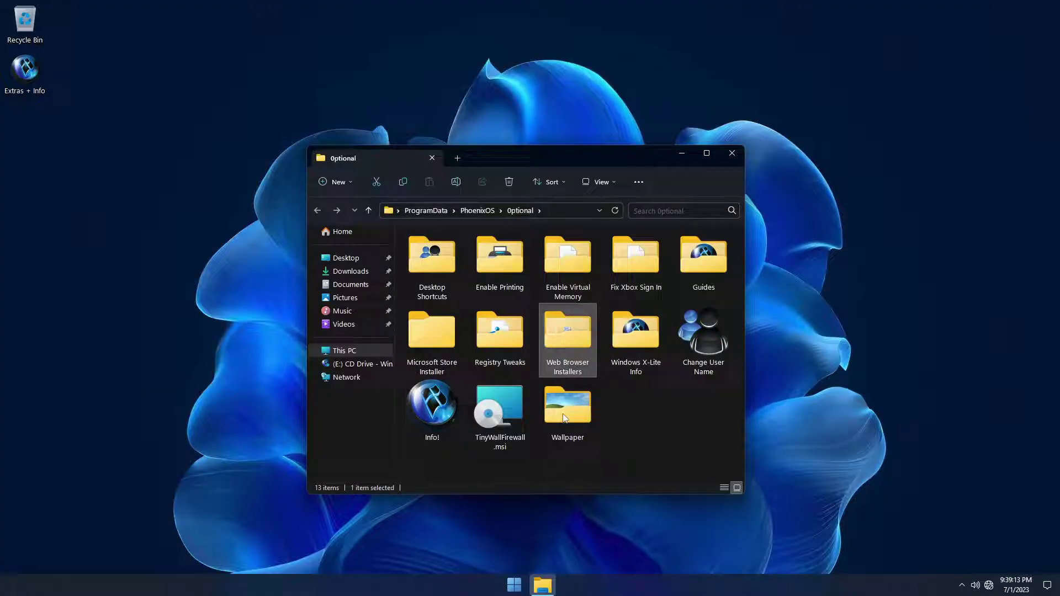
double_click(580, 333)
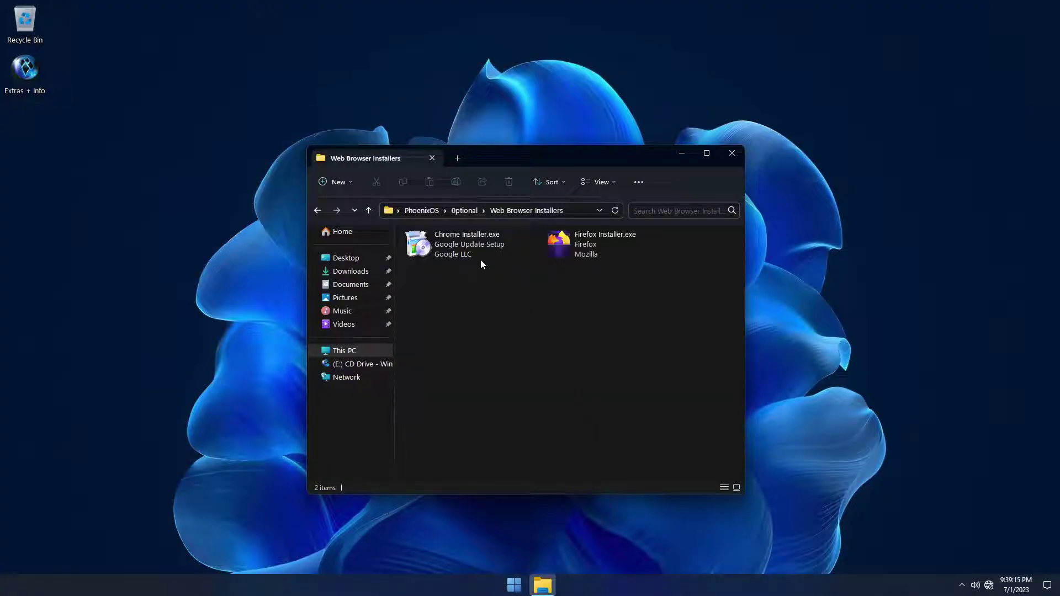
click(451, 236)
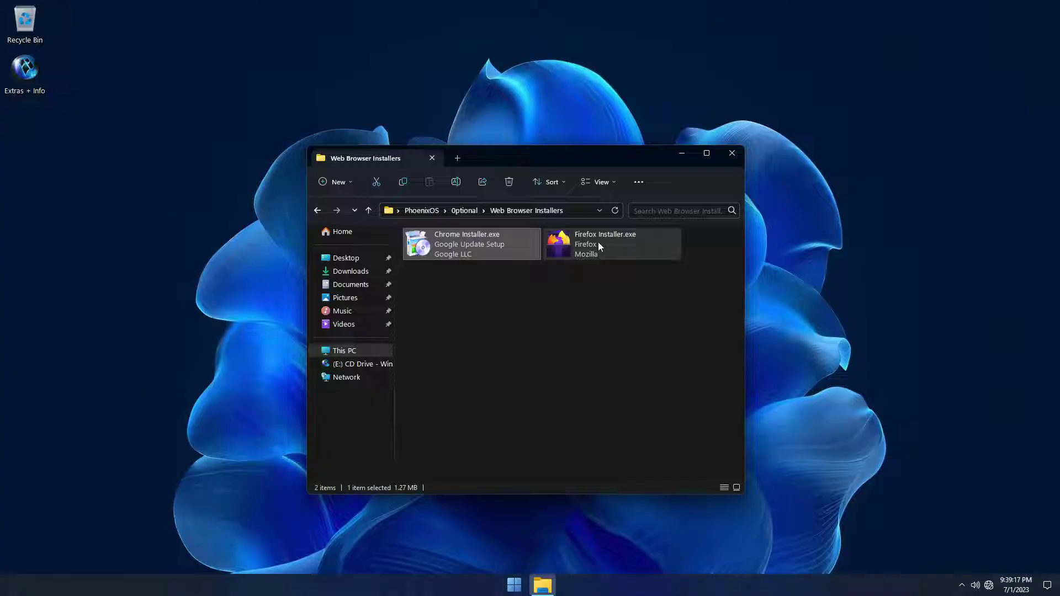
click(368, 211)
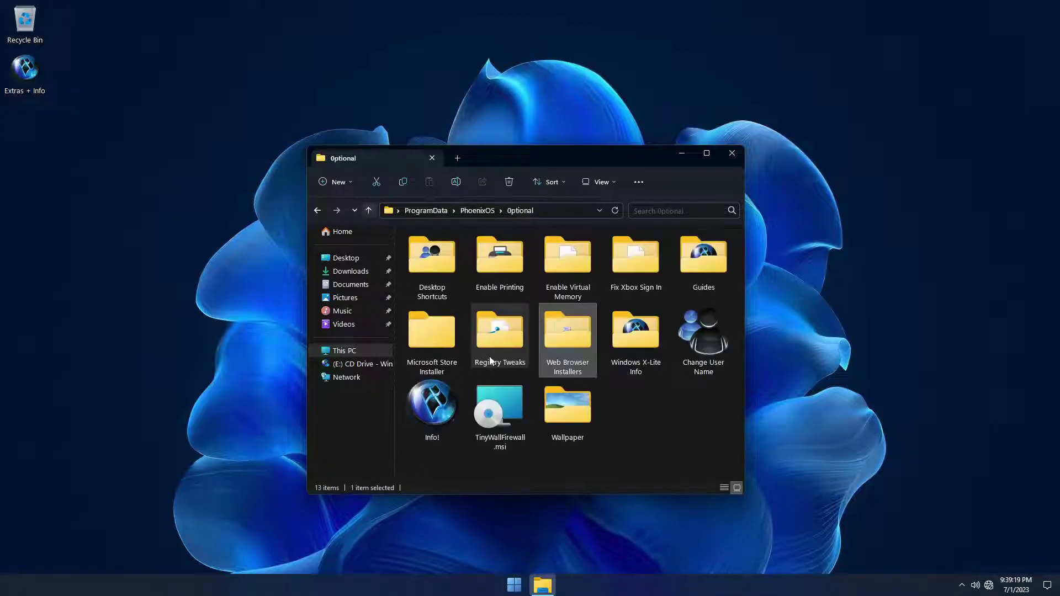
Look through the Windows X-Lite Info folder, view the windowsxlite.com.jpg image, and return to the Optional folder.
click(636, 332)
double_click(636, 332)
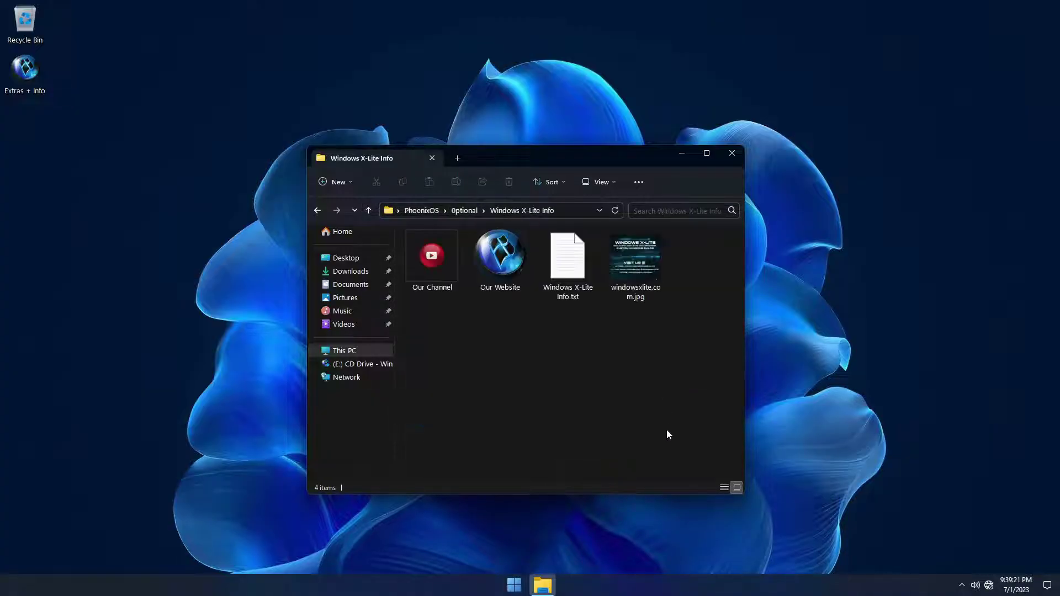
click(429, 257)
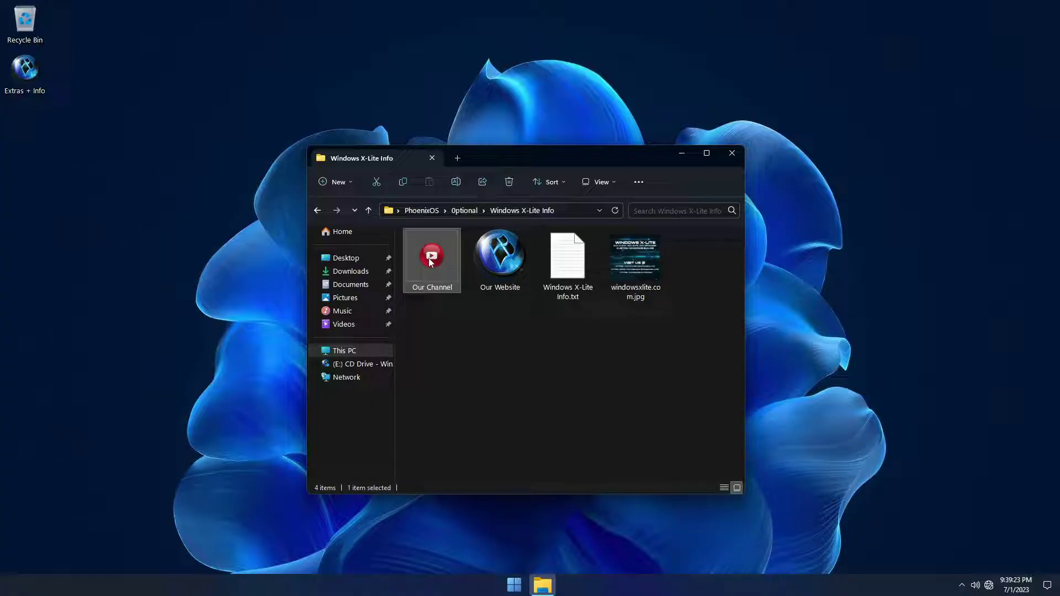
click(507, 254)
click(568, 260)
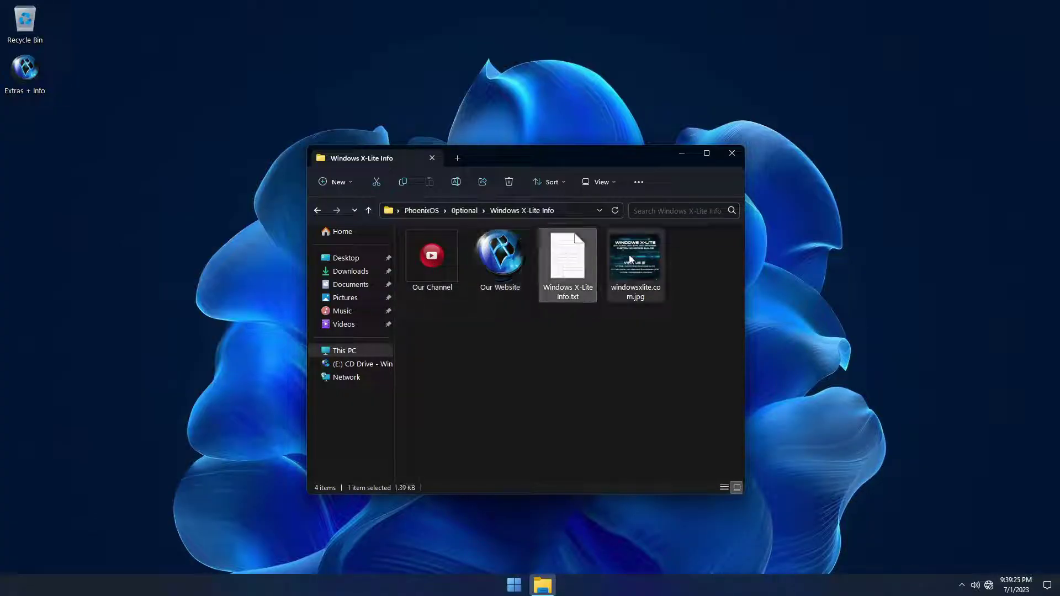
double_click(631, 258)
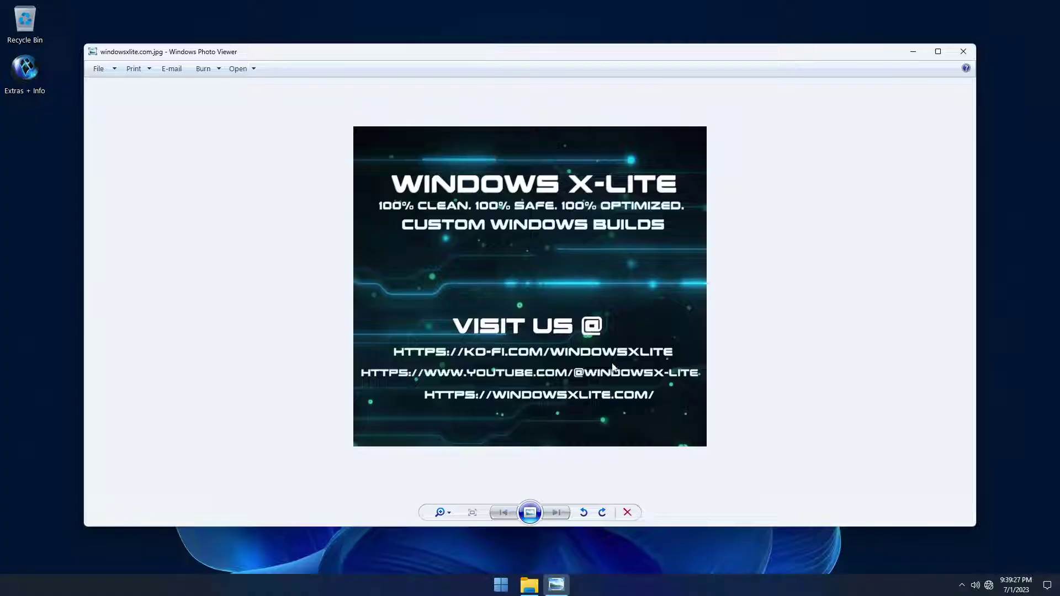
click(964, 51)
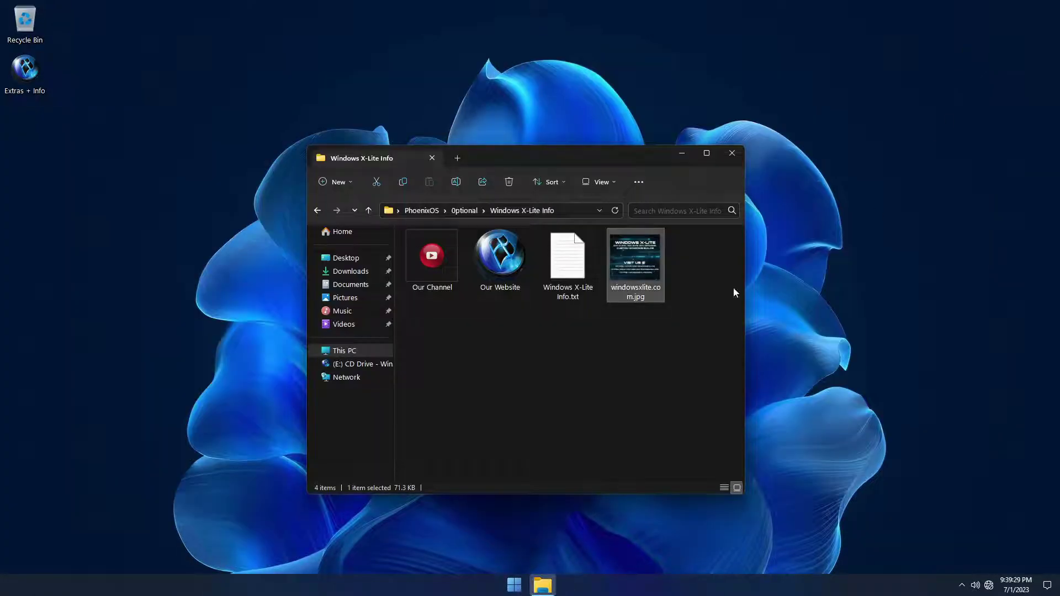
click(734, 288)
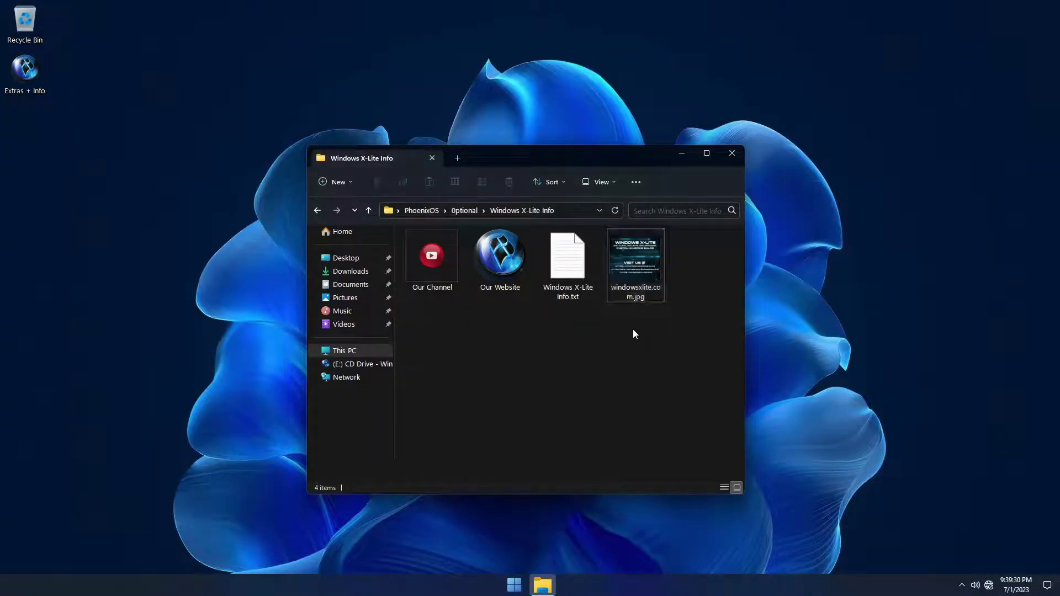
click(369, 211)
Point out the Change User Name tool, open the Wallpaper folder and slightly widen its window to view the images.
click(683, 422)
click(702, 337)
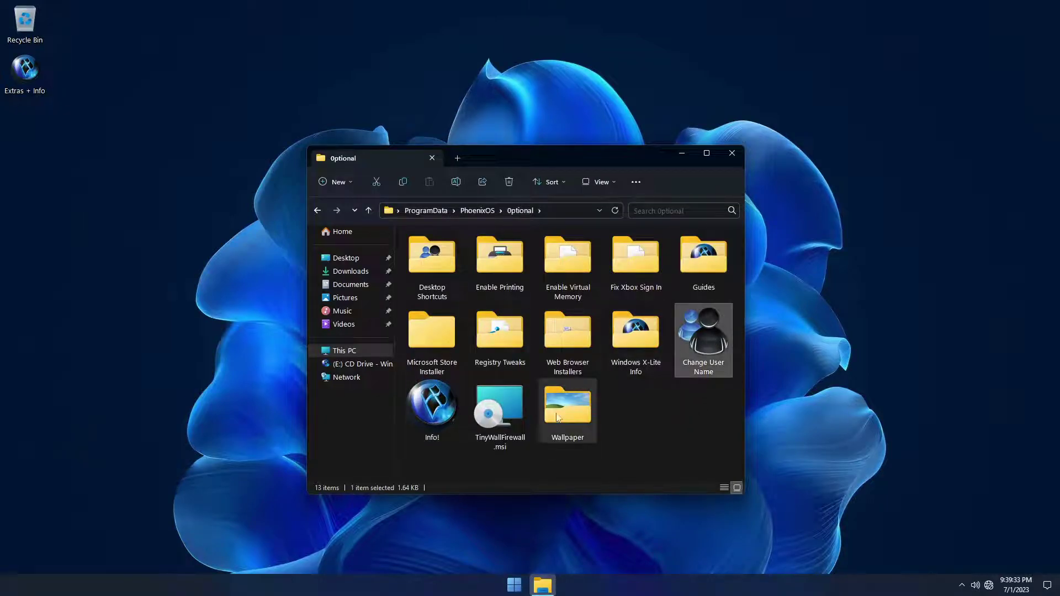
double_click(558, 418)
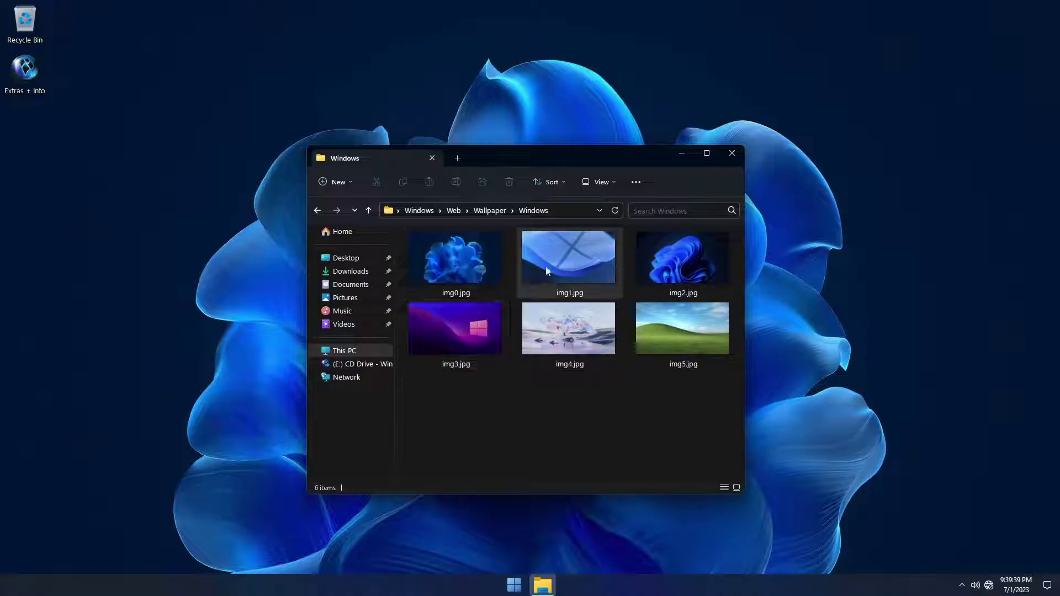
drag(745, 256, 750, 256)
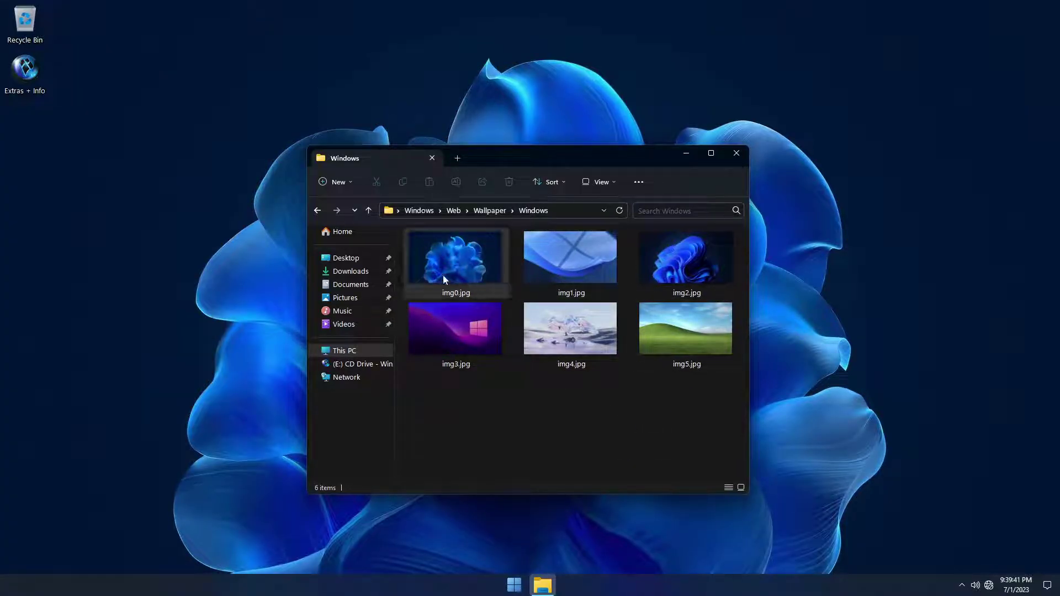
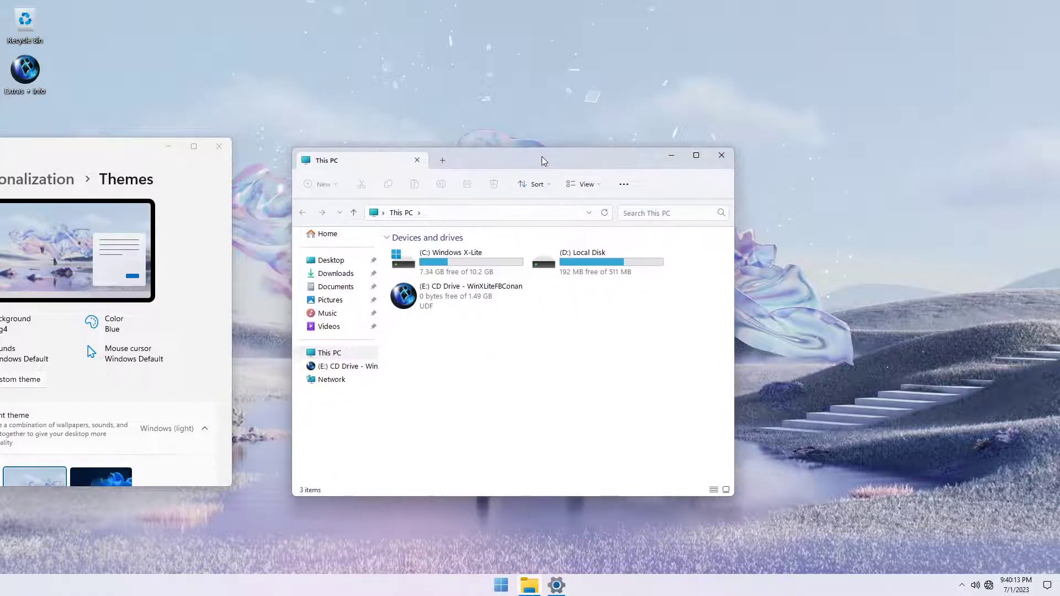
Apply the Windows (dark) theme in the Themes settings and arrange the Settings and This PC windows side by side.
scroll(182, 394, down, 3)
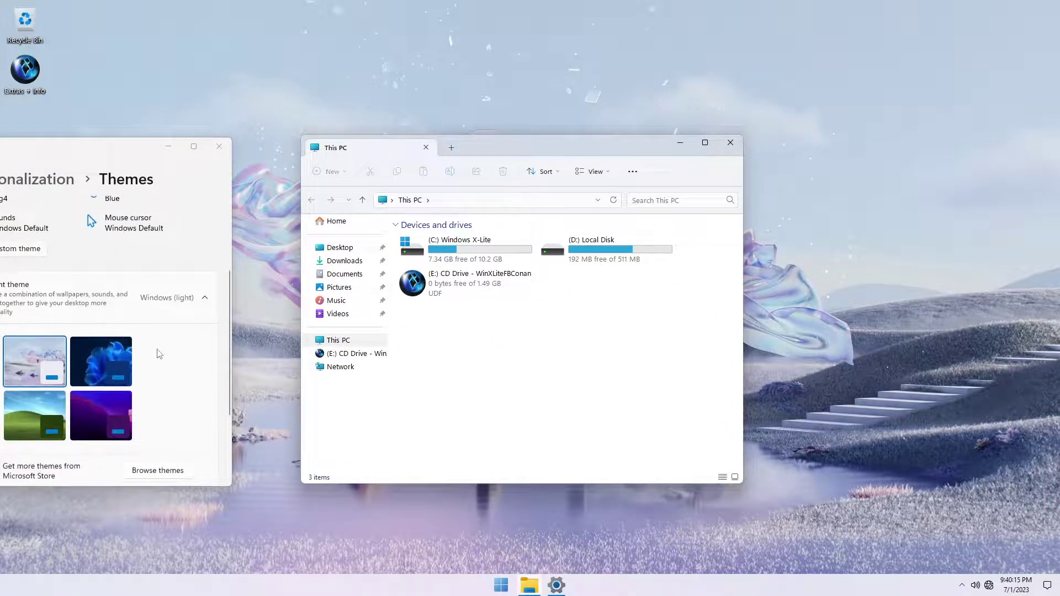
drag(118, 147, 244, 168)
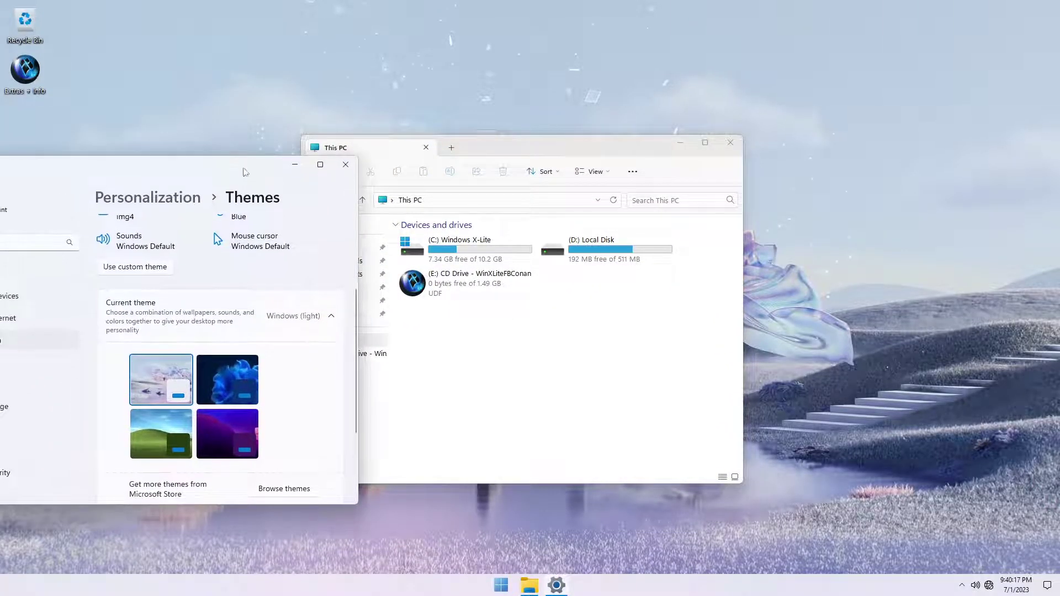
click(225, 378)
drag(512, 142, 592, 176)
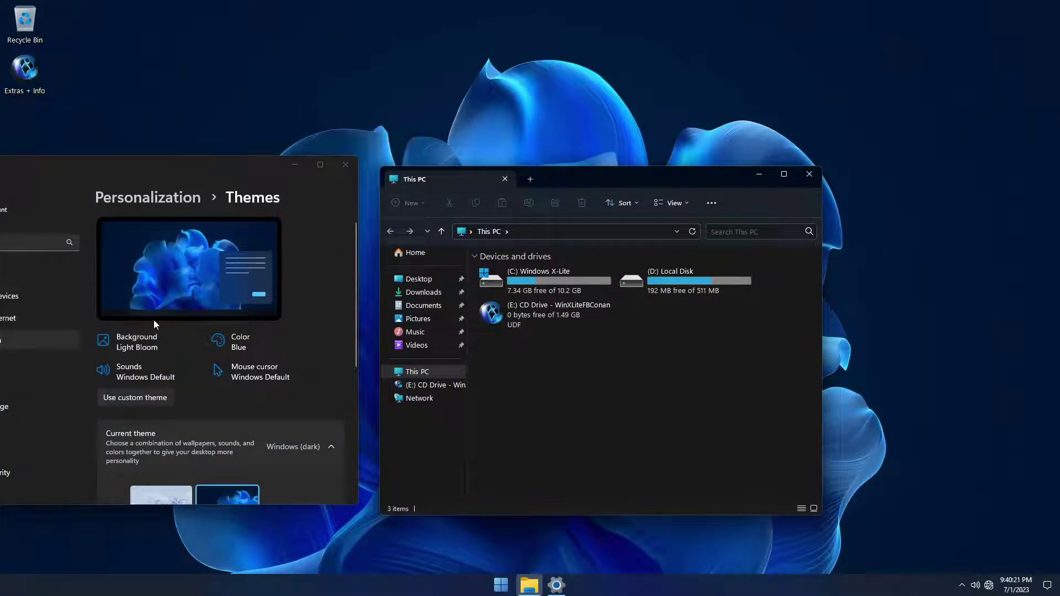
Try the Crystal Bin theme, and clear the desktop view by moving Settings aside and minimizing the This PC window.
scroll(165, 329, down, 3)
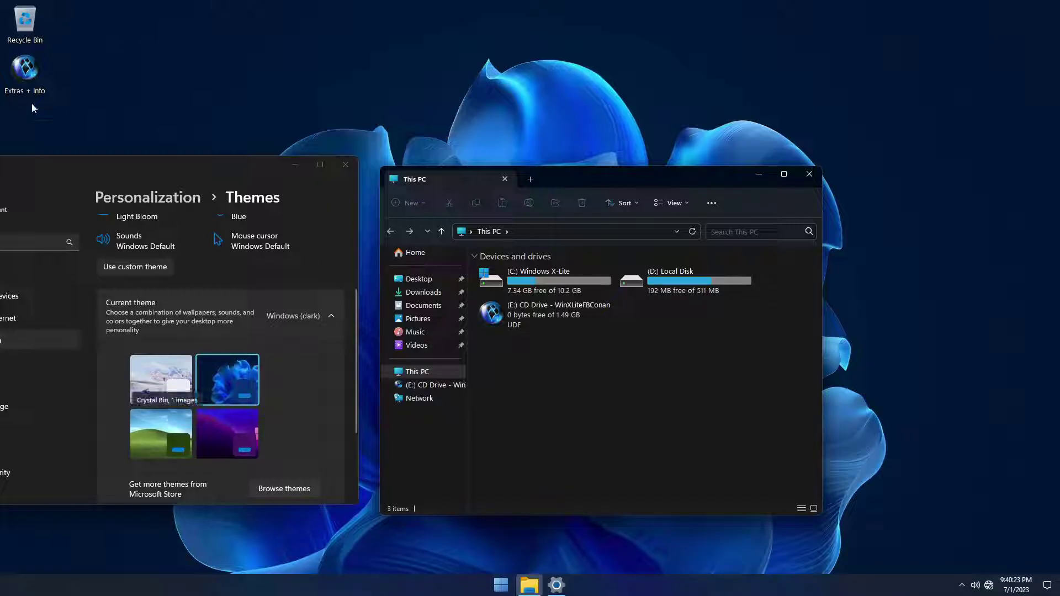
click(150, 431)
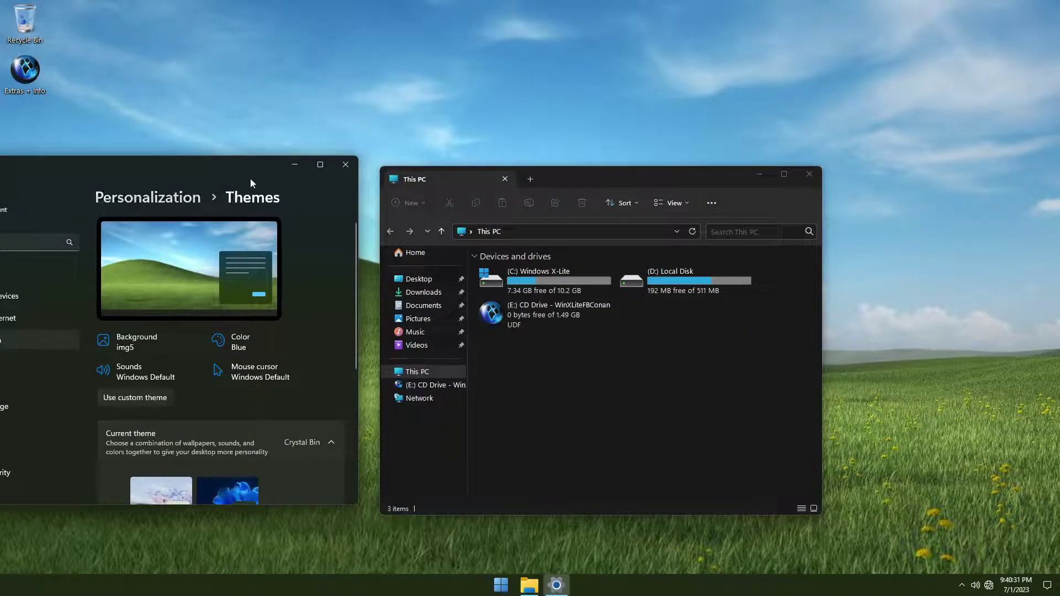
drag(214, 173, 892, 22)
click(759, 174)
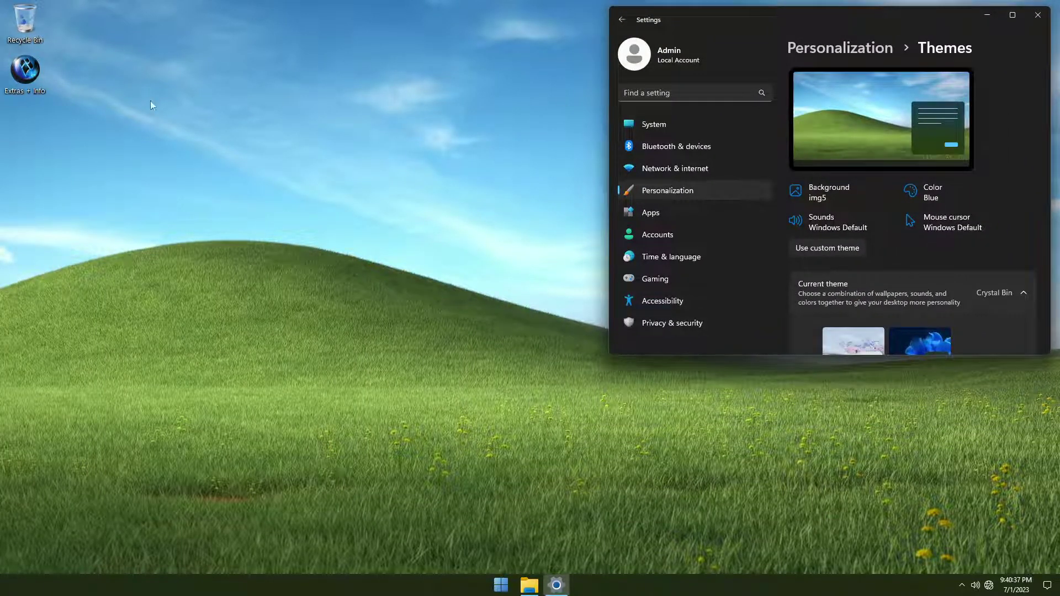
Try the Dark Bin theme and move the Settings window off the wallpaper's Windows logo.
scroll(1006, 226, down, 4)
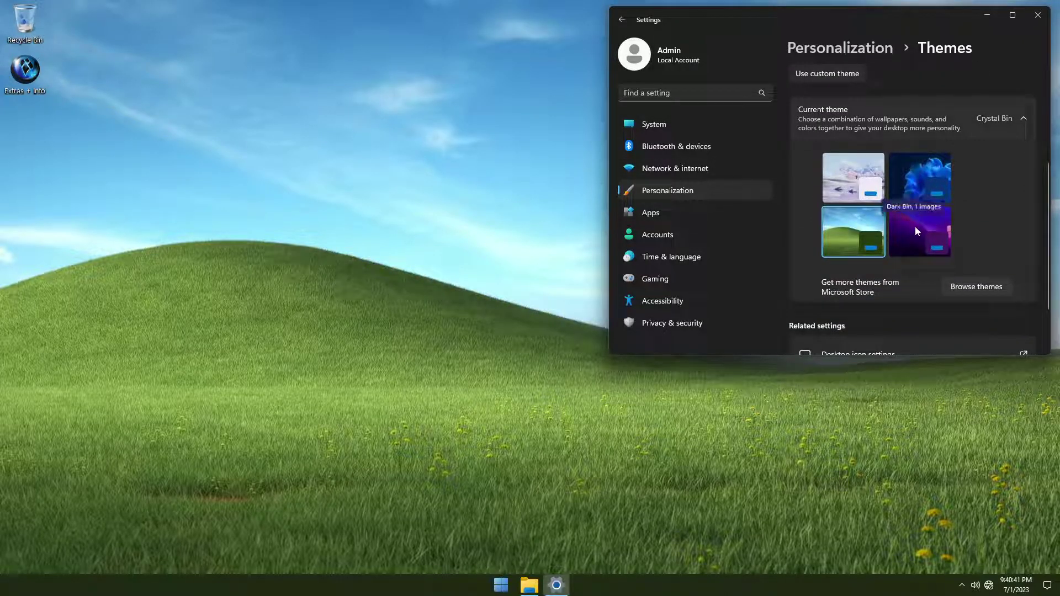
click(915, 228)
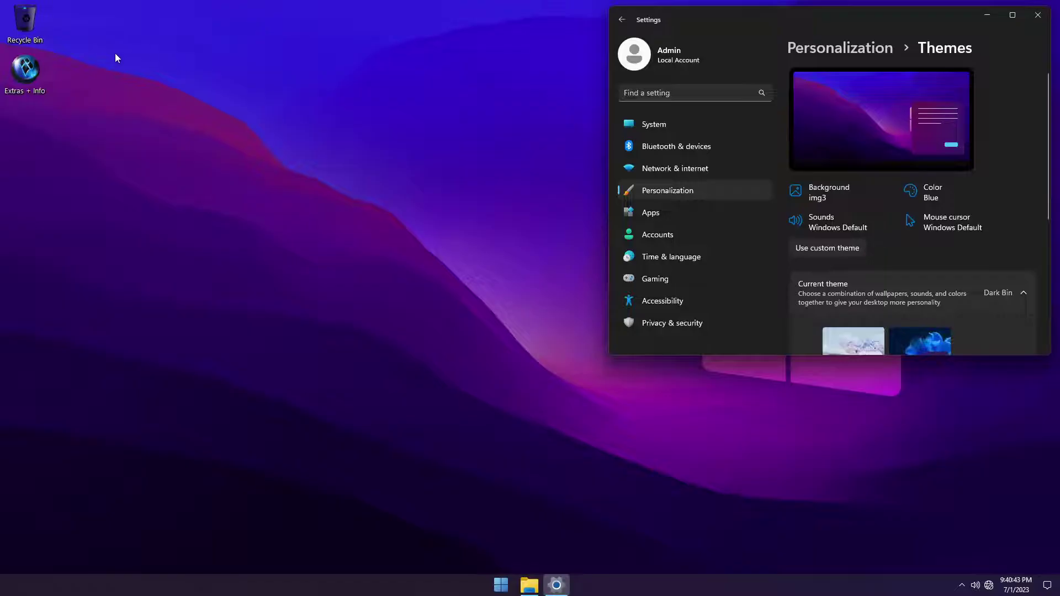
drag(871, 24, 268, 217)
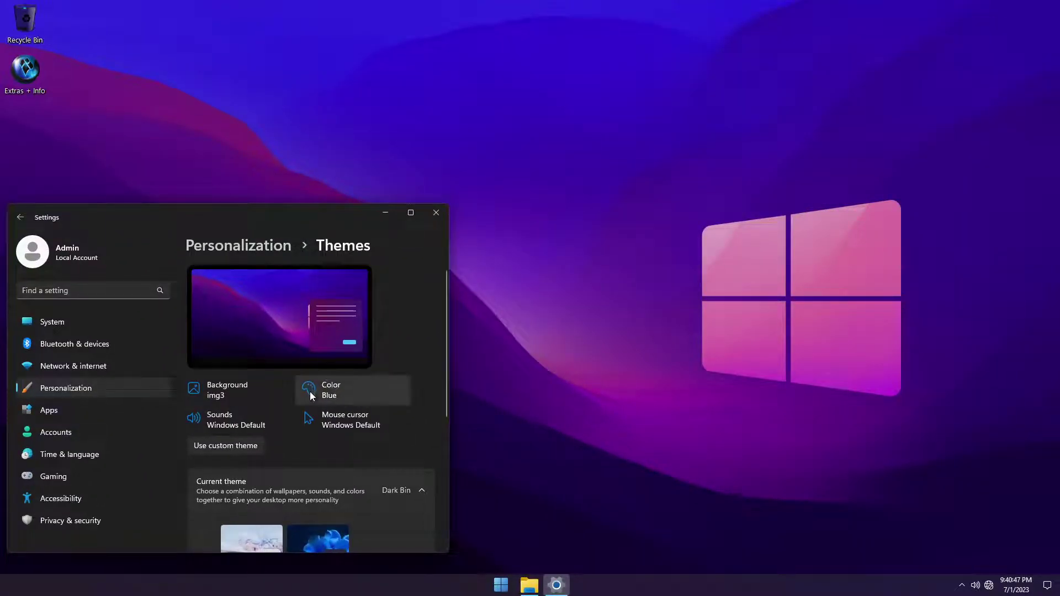
Switch the theme back to Windows (dark), move Settings aside to show the wallpaper, and close Settings.
scroll(306, 393, down, 2)
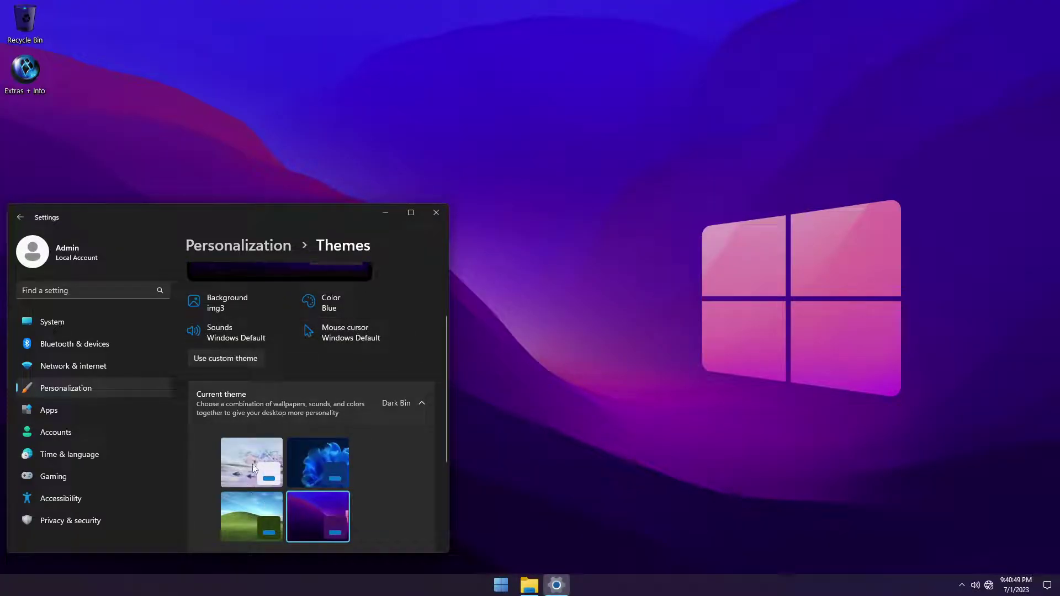
click(305, 458)
drag(264, 221, 864, 25)
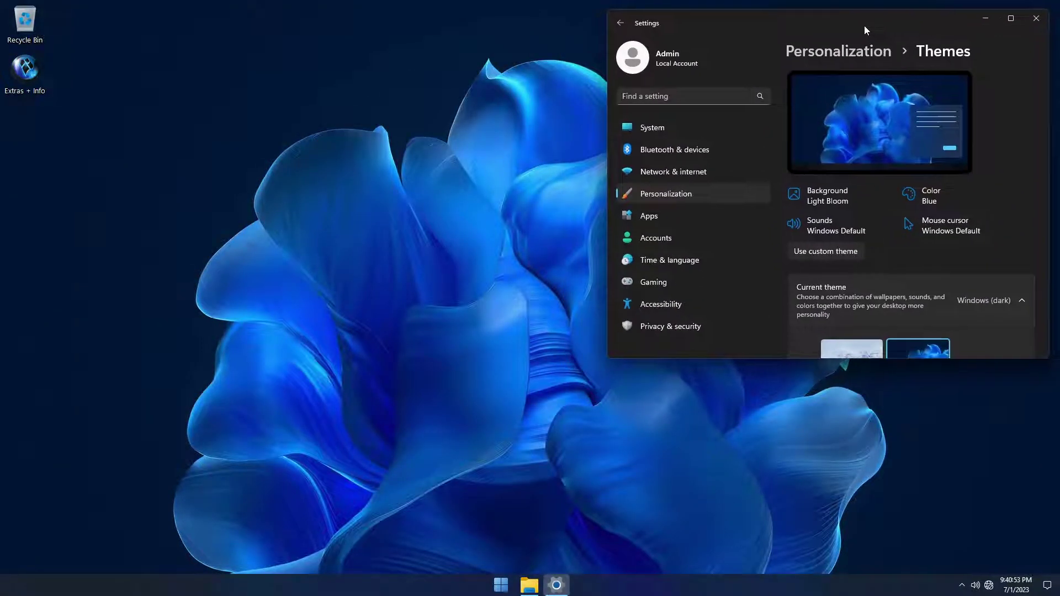
click(1044, 21)
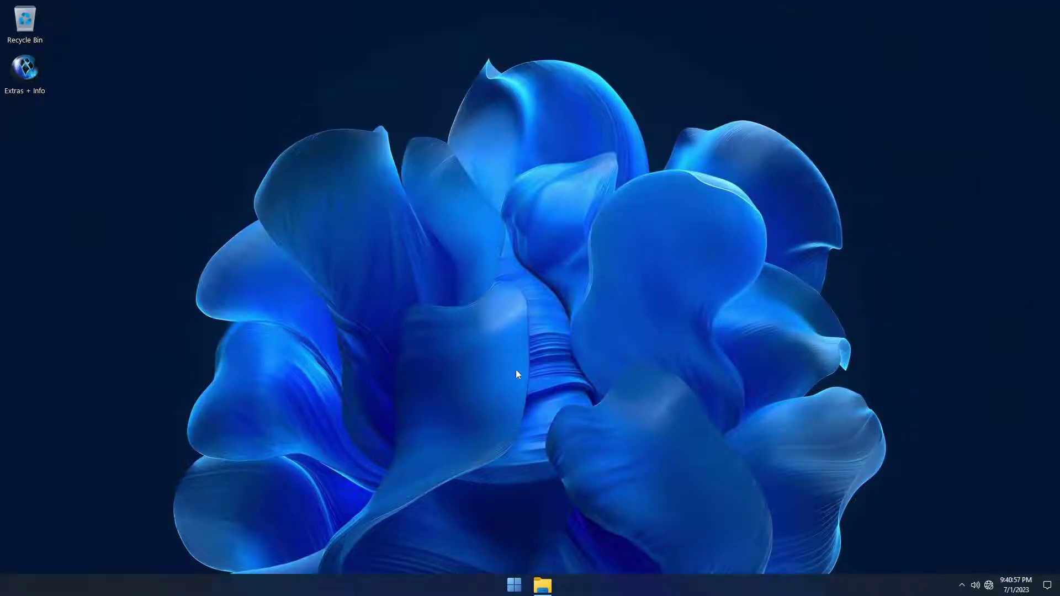
Browse the contents of the Apps and Startup folders in the Start menu.
click(512, 589)
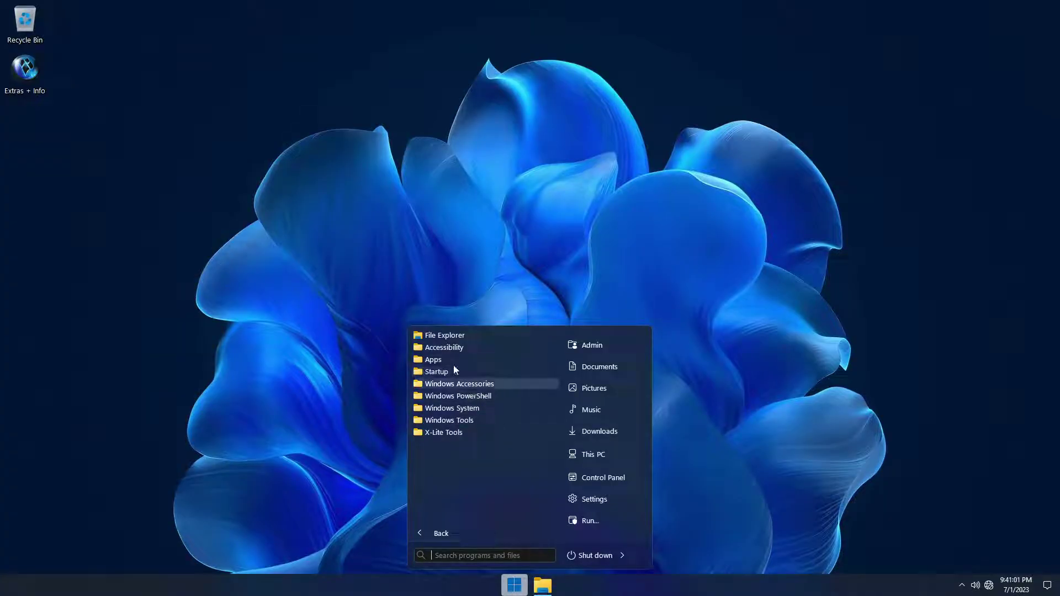
click(433, 360)
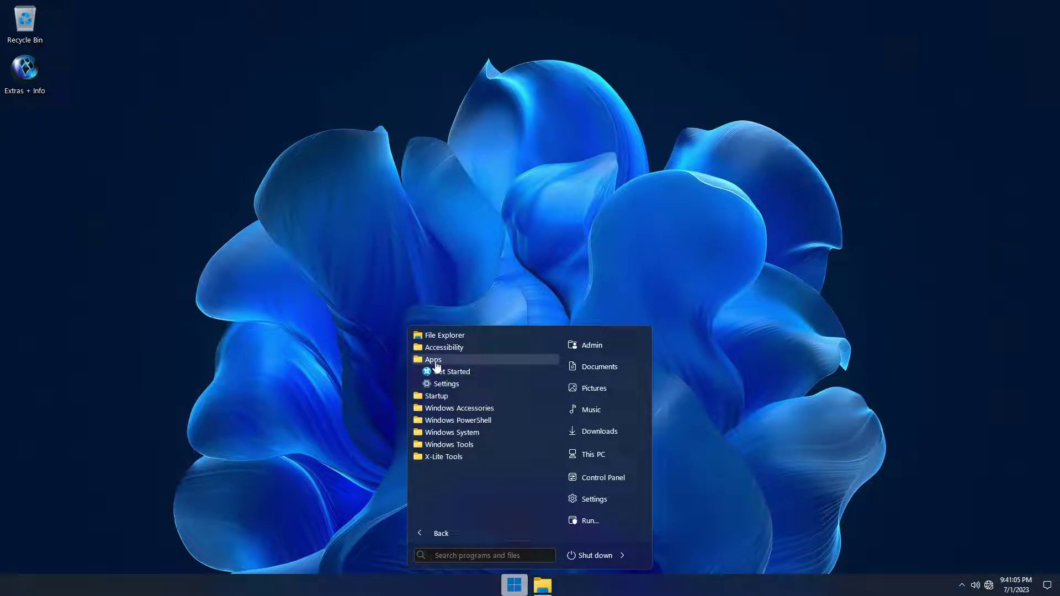
click(435, 361)
click(439, 373)
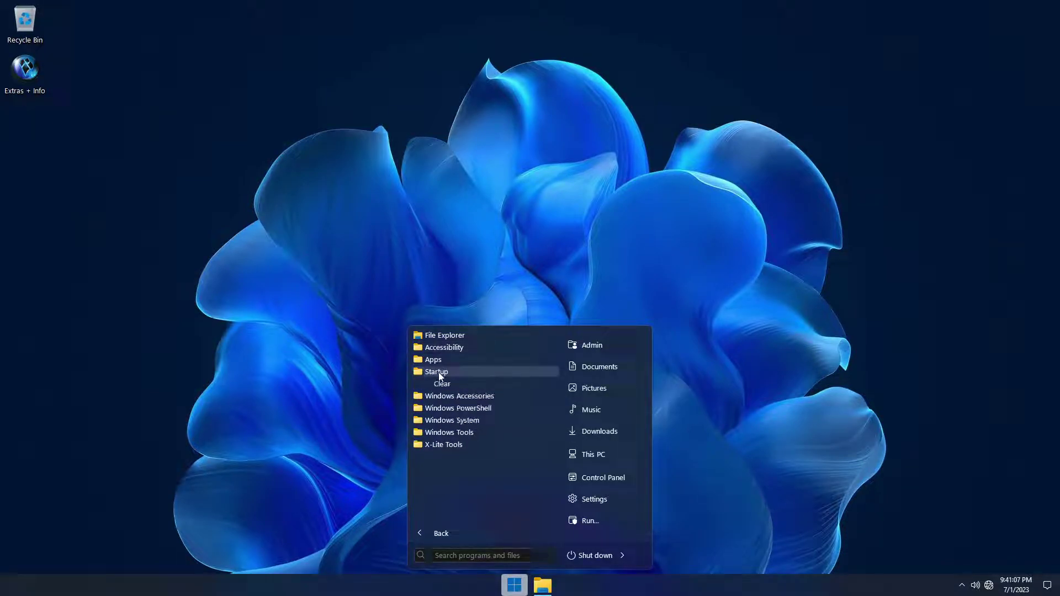
click(443, 385)
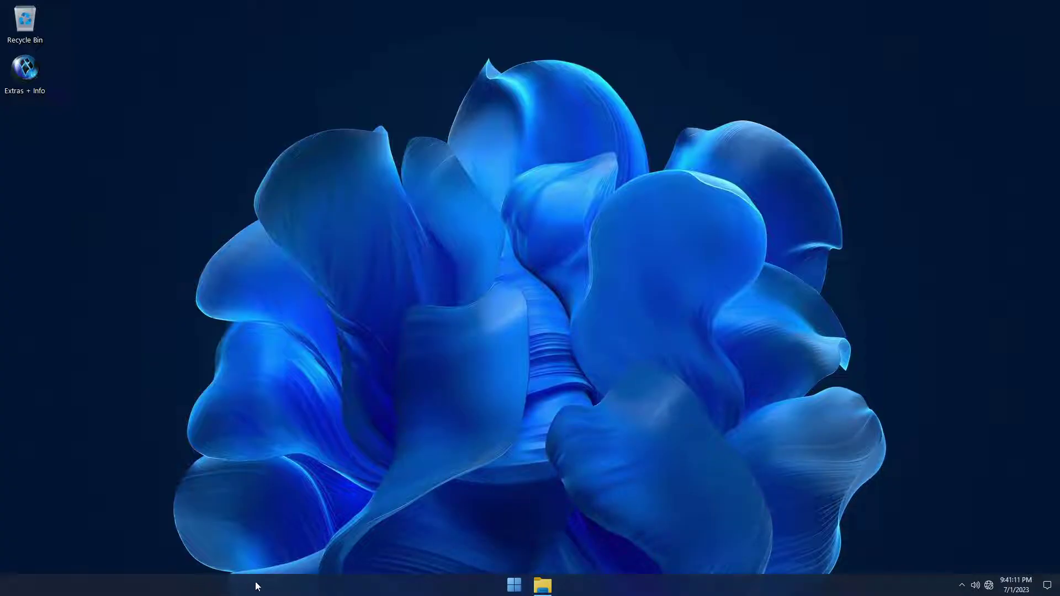
Restore the This PC window, shift it toward the desktop's centre to view the drives, and minimize it again.
click(543, 586)
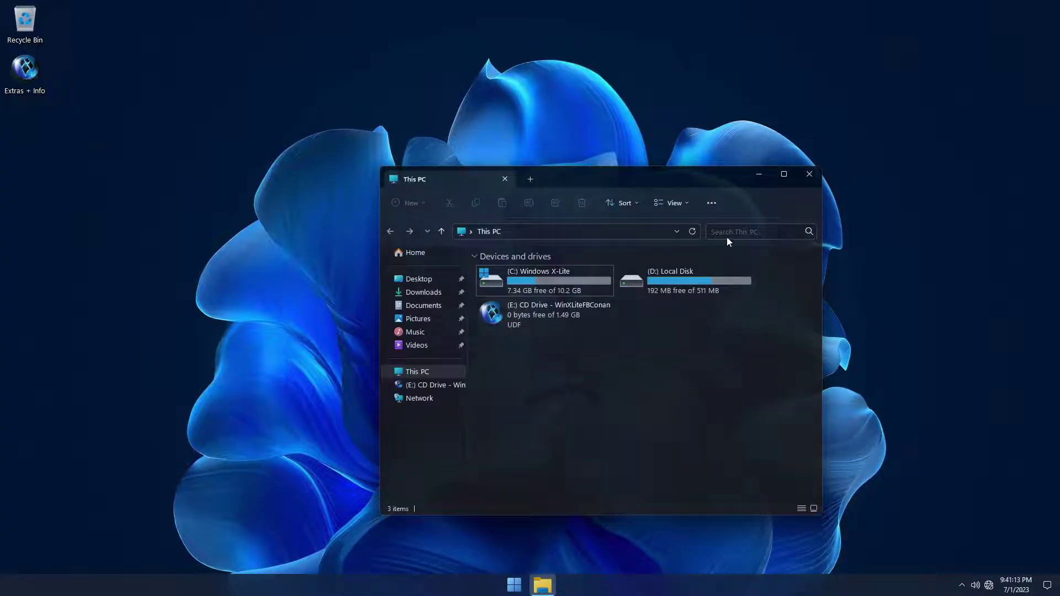
drag(711, 181, 637, 147)
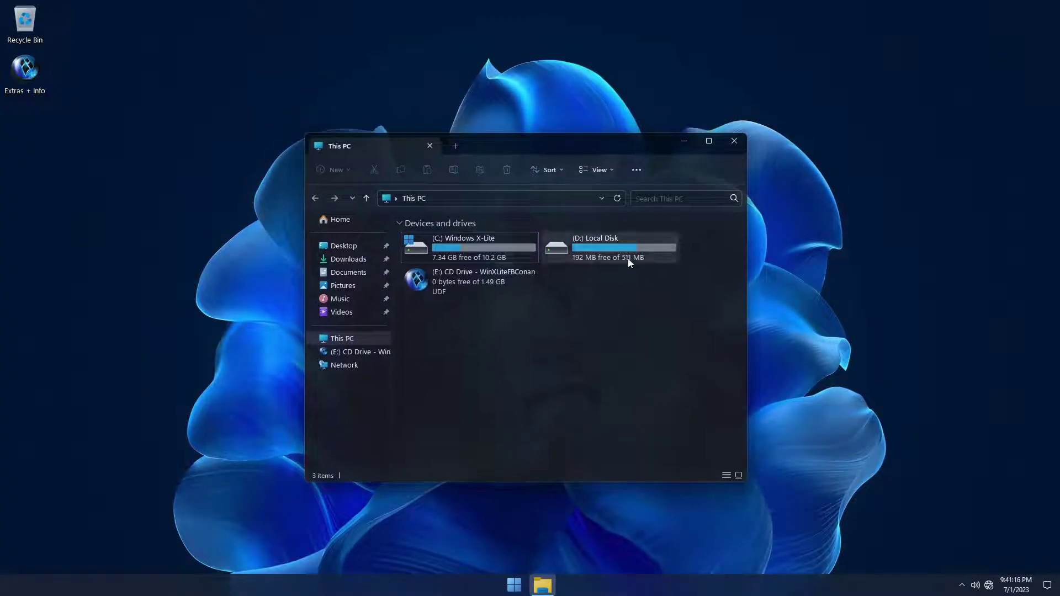
click(685, 141)
Open Calculator from the Windows Accessories folder and move its window slightly away from the desktop icons.
click(514, 585)
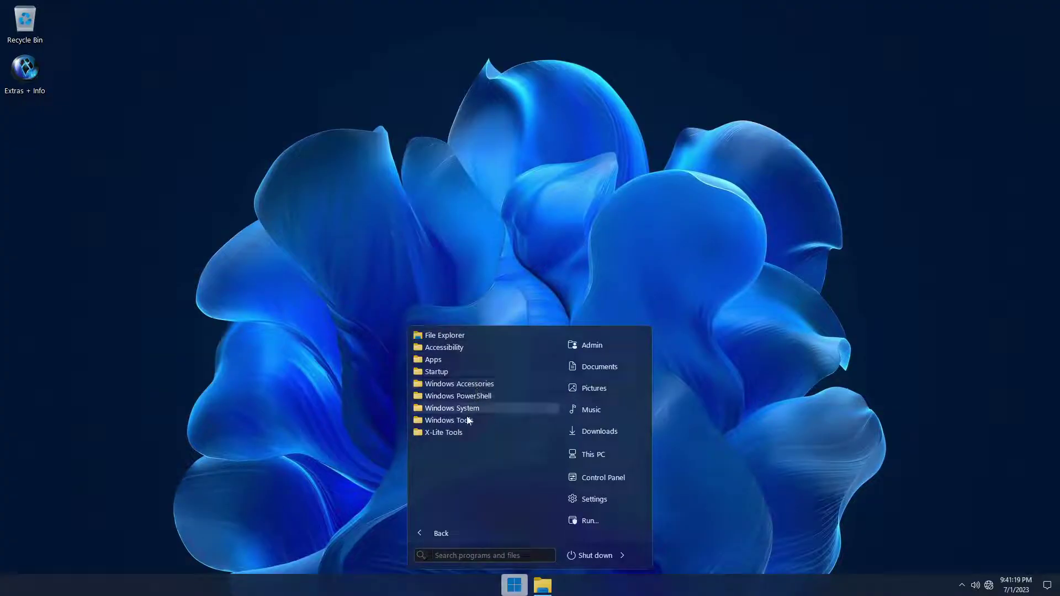
click(456, 384)
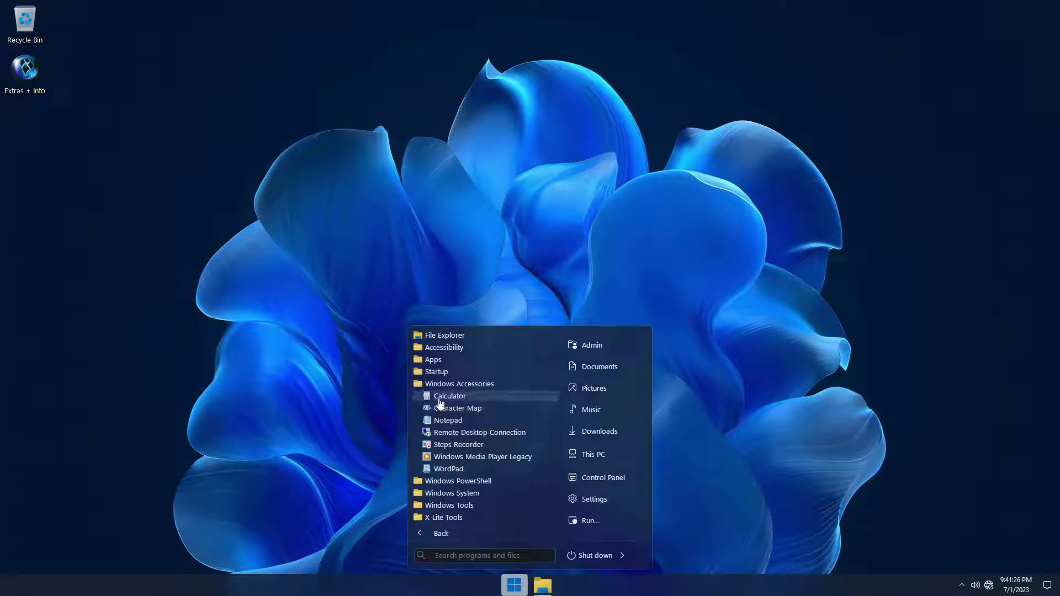
click(455, 397)
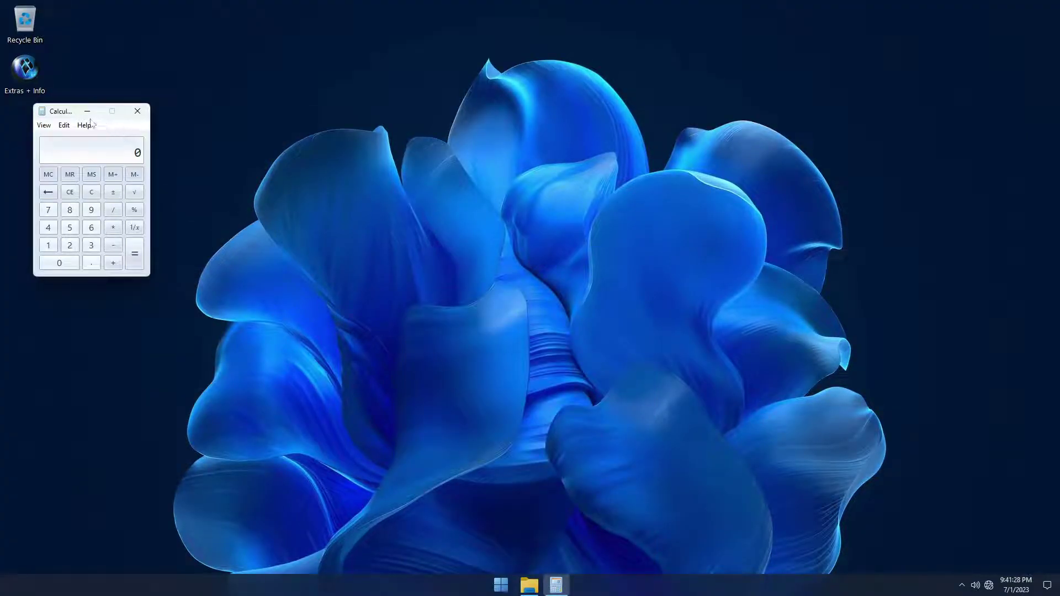
drag(80, 107, 99, 135)
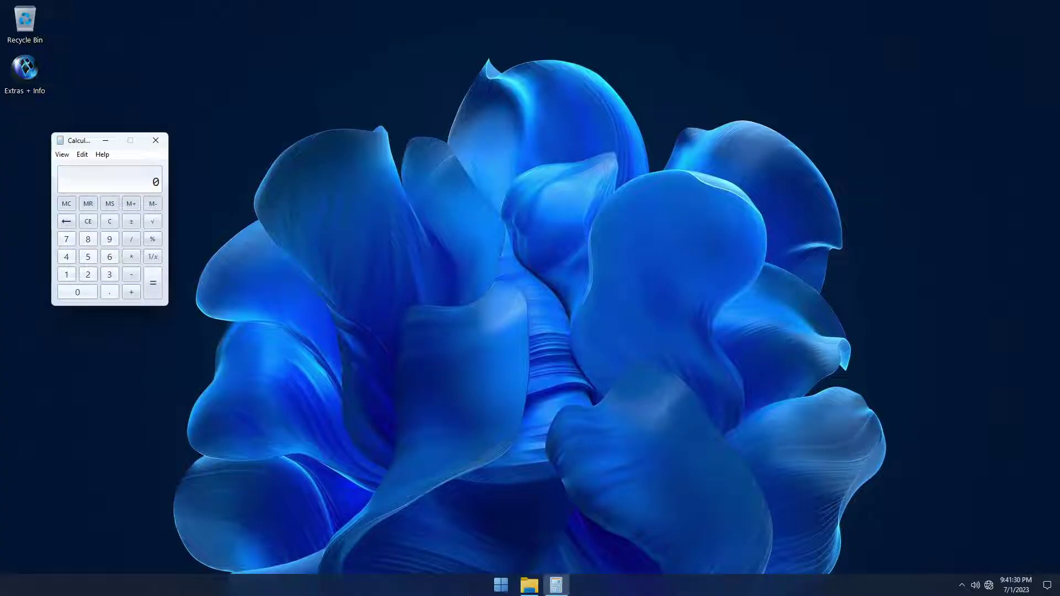
Open Notepad from Windows Accessories, move its window beside Calculator to compare them, and close both apps.
click(501, 585)
click(465, 384)
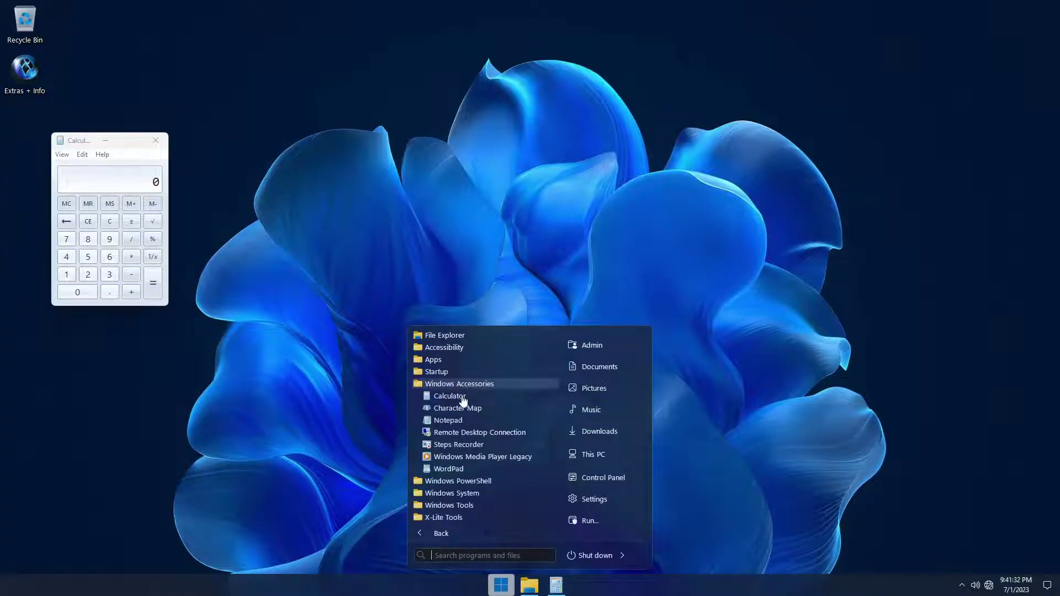
click(447, 421)
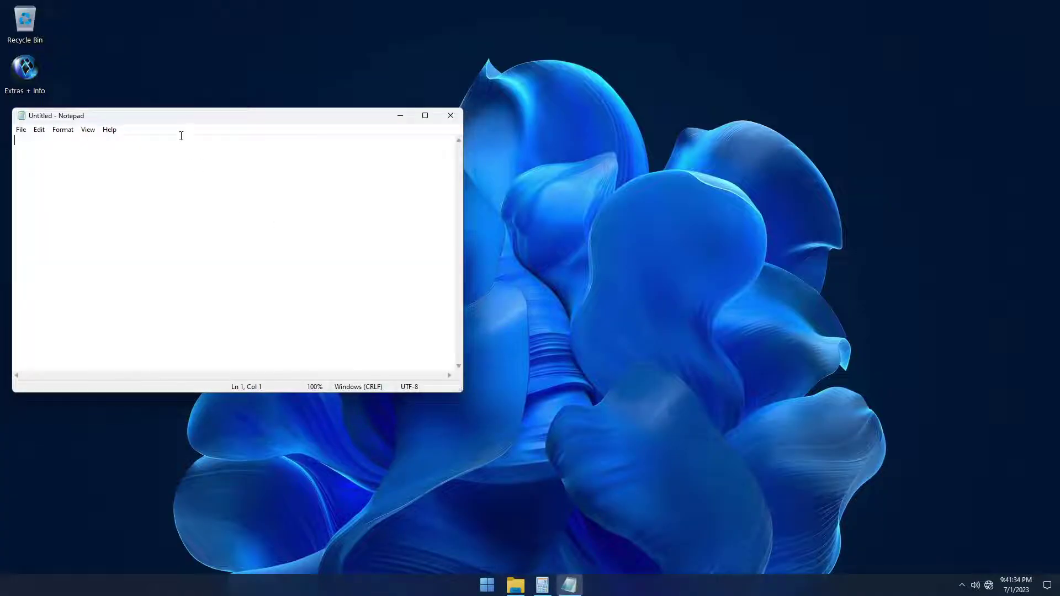
drag(182, 116, 260, 240)
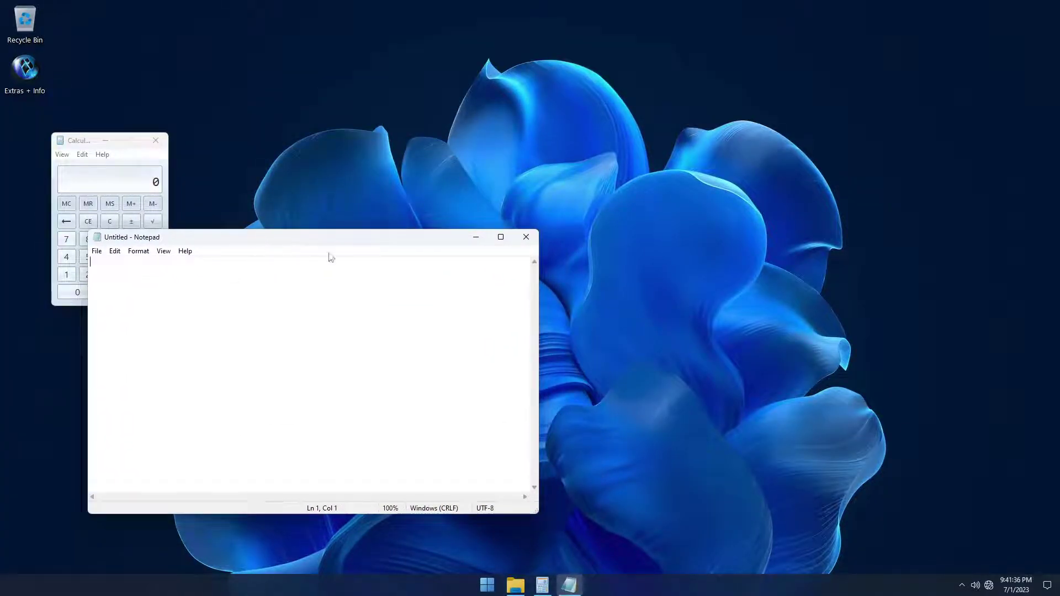
click(527, 237)
click(156, 141)
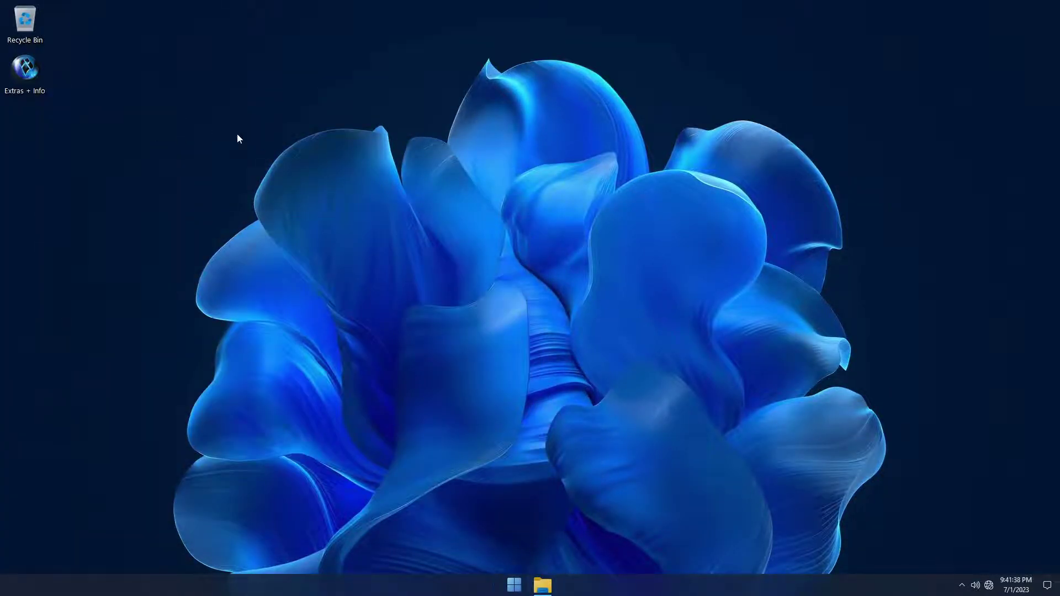
Look through the Windows System folder in the Start menu and collapse it.
click(514, 585)
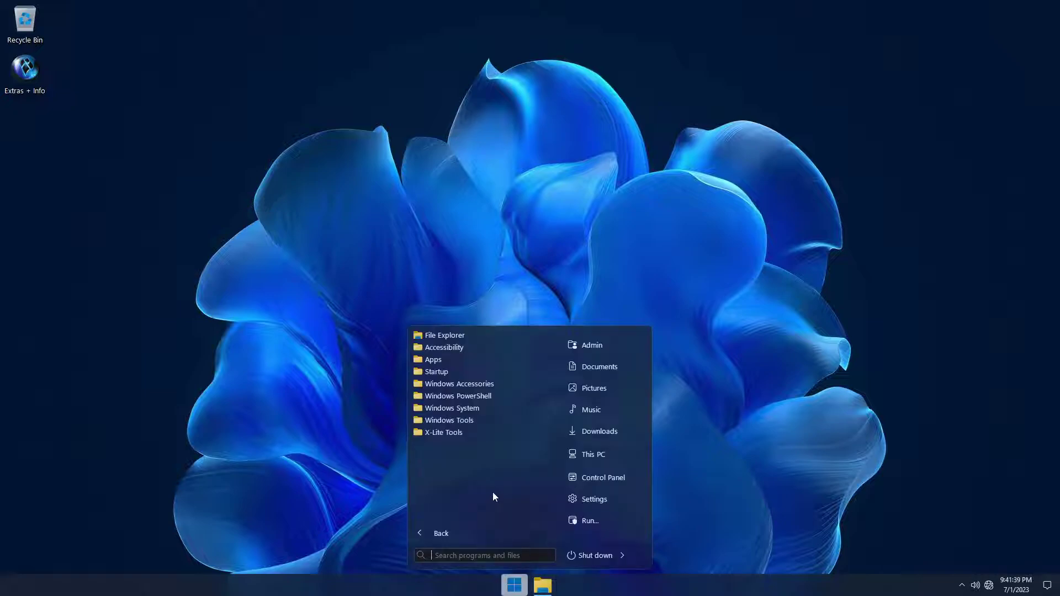
click(469, 409)
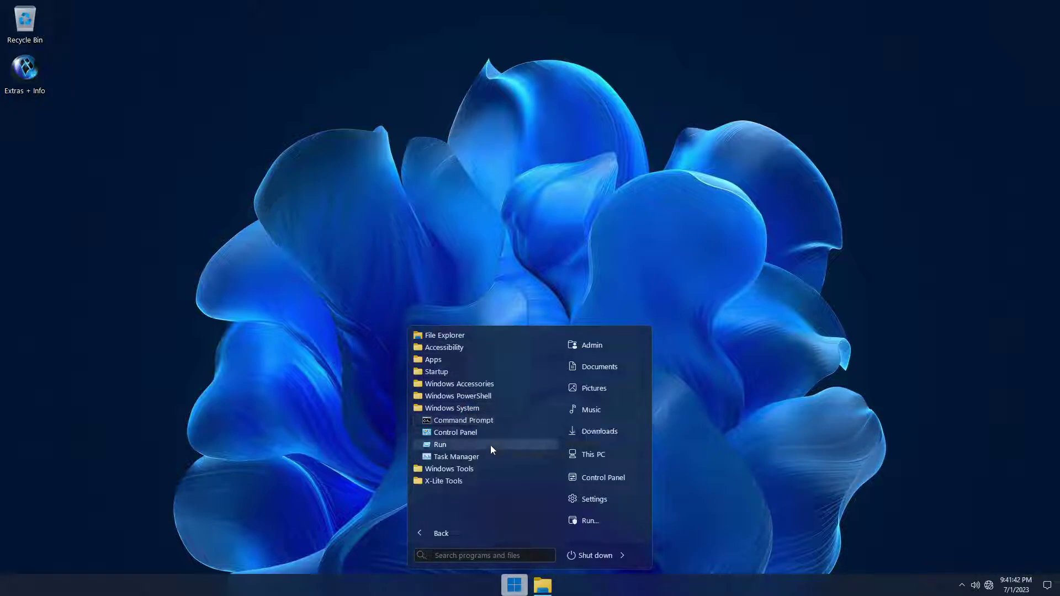
click(466, 410)
Review the Windows Tools folder, open the Local Group Policy Editor from it, and close the editor after viewing it.
click(470, 423)
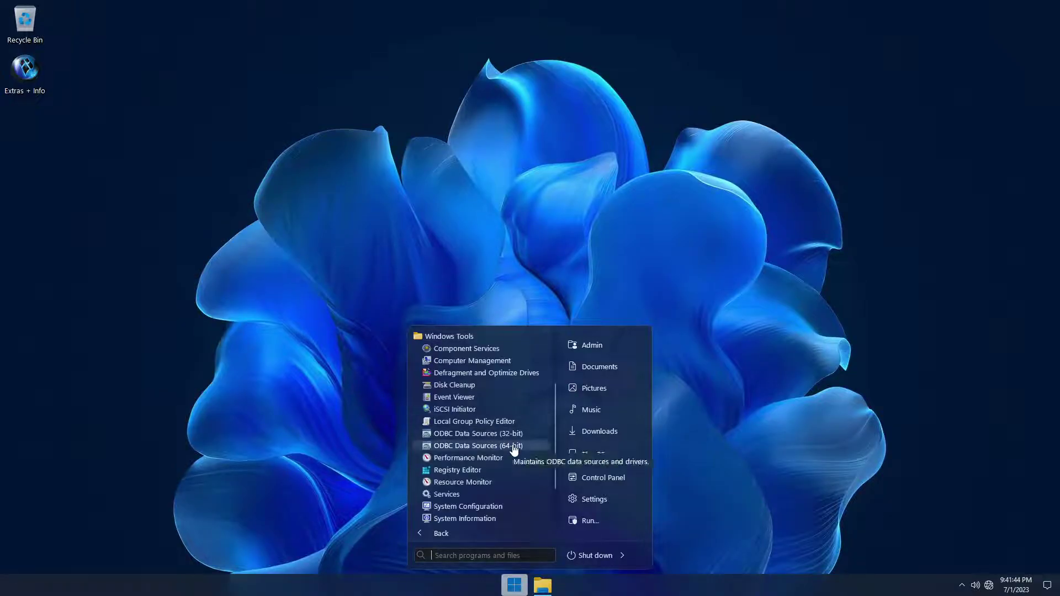
scroll(556, 408, down, 1)
drag(555, 409, 557, 415)
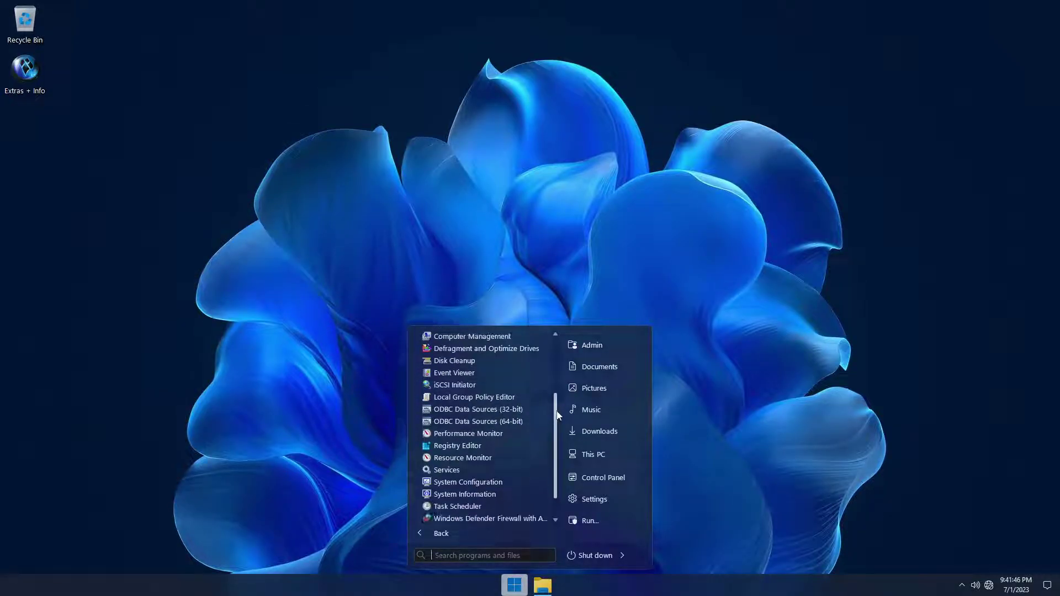
scroll(557, 419, up, 2)
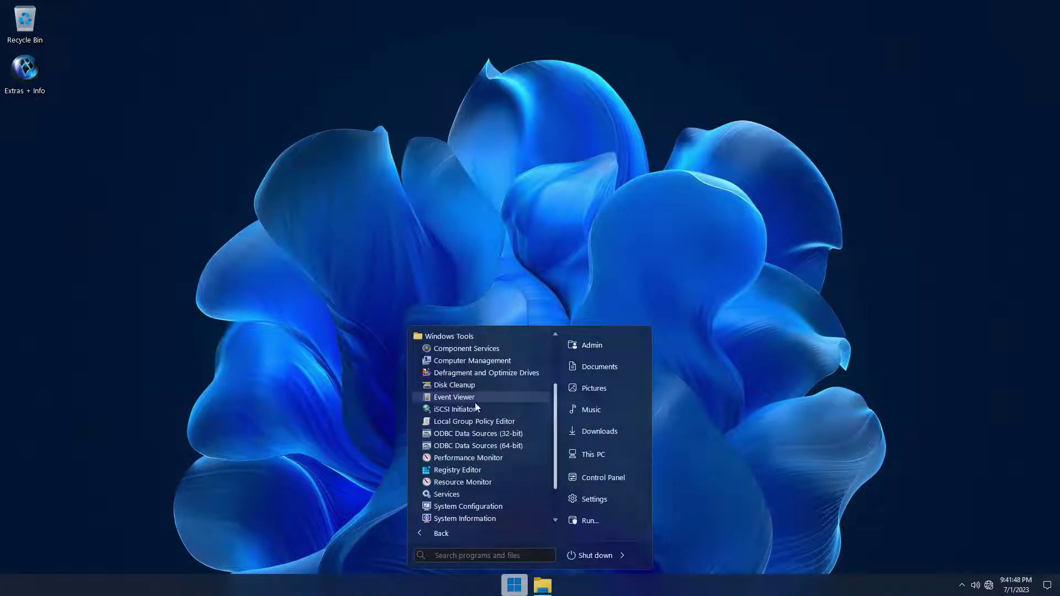
click(485, 434)
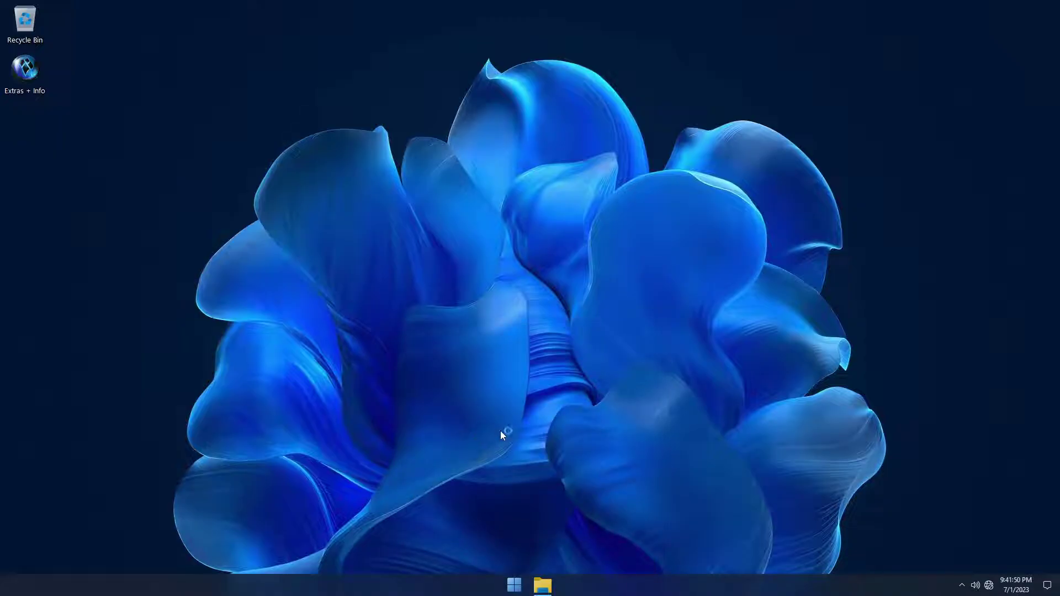
drag(277, 97, 268, 158)
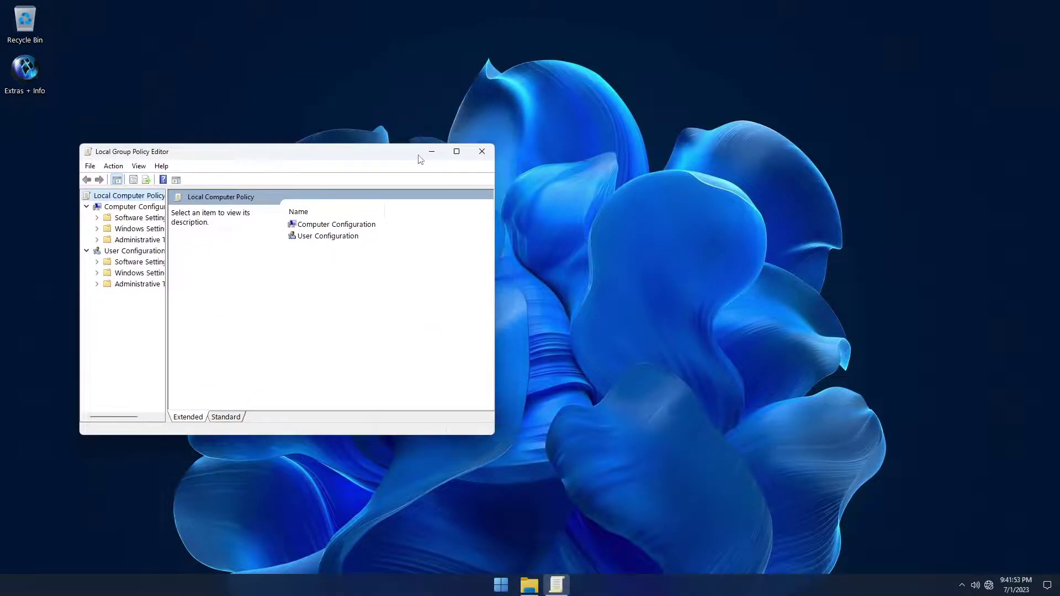
click(482, 153)
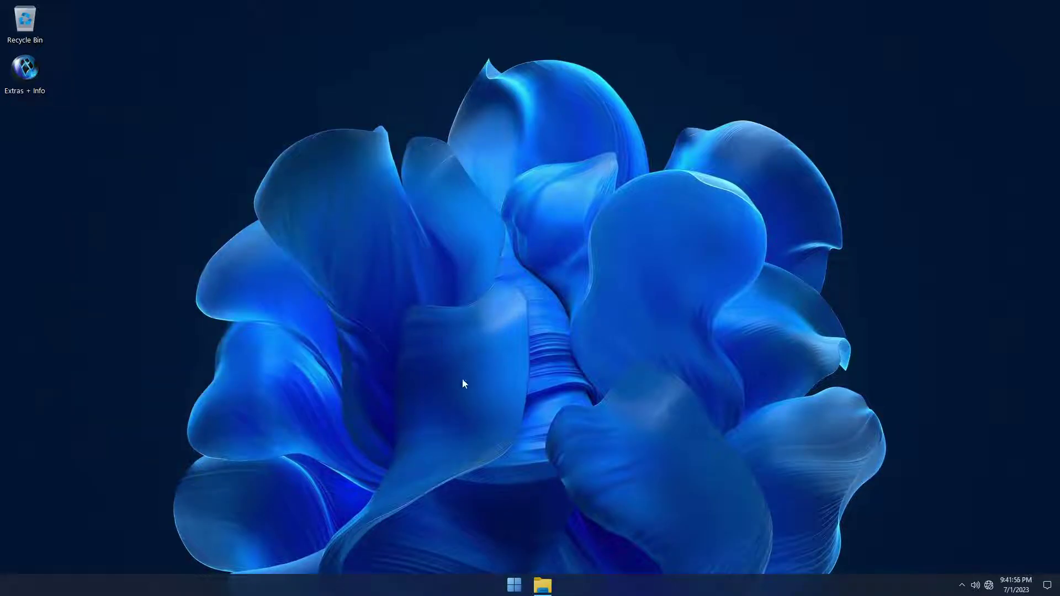
Review the utilities in the X-Lite Tools folder of the Start menu and dismiss the menu.
click(513, 584)
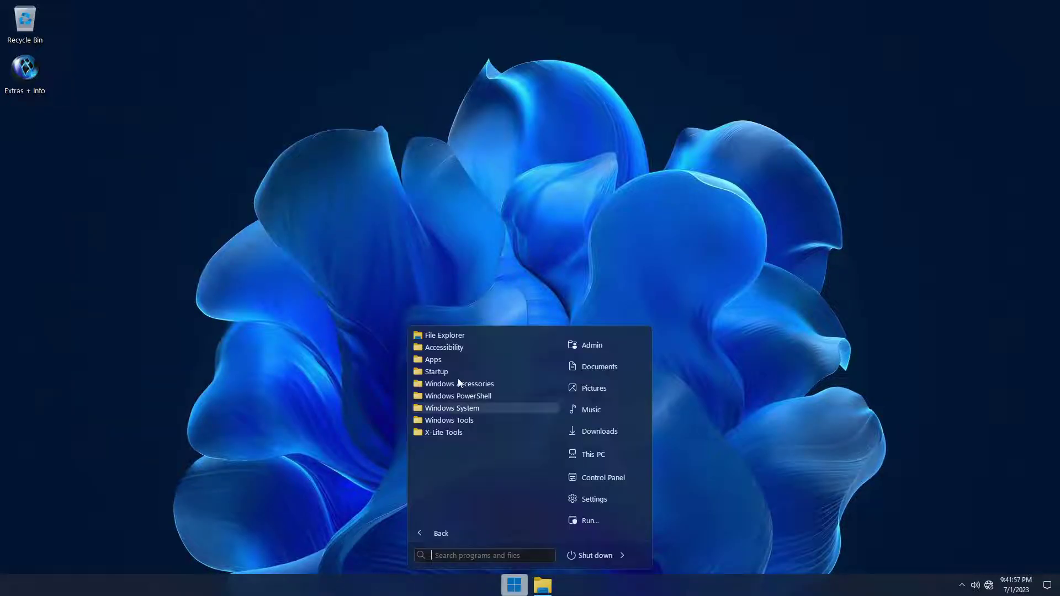
click(450, 435)
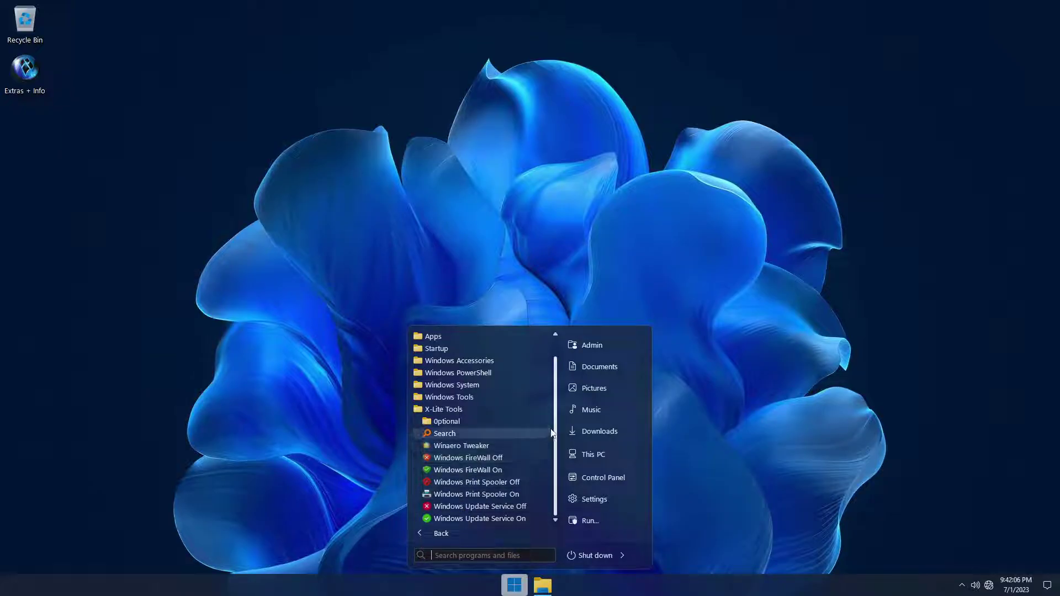
scroll(470, 433, up, 1)
scroll(545, 494, down, 1)
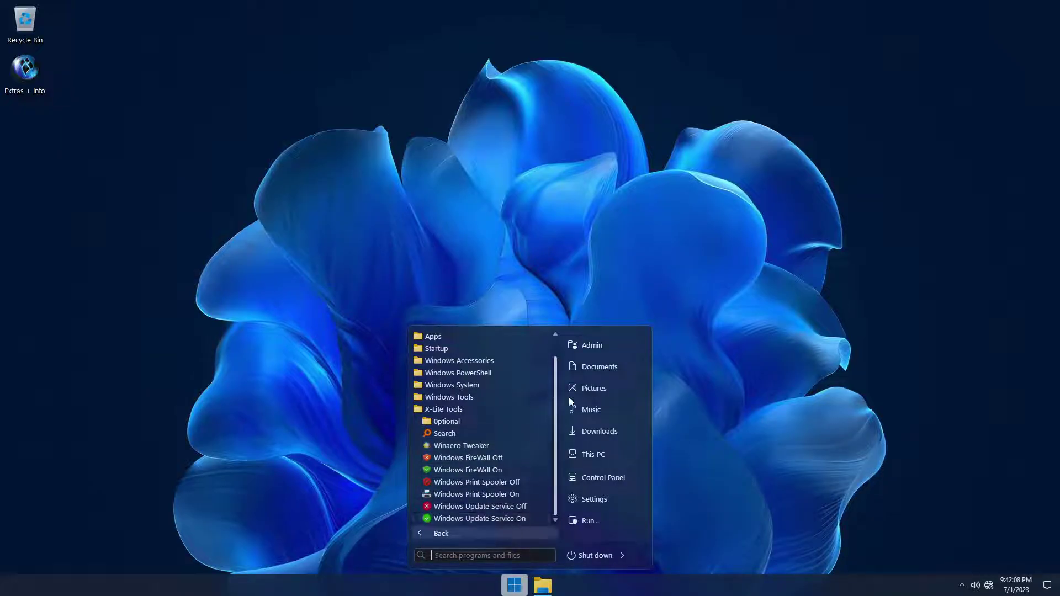
click(695, 293)
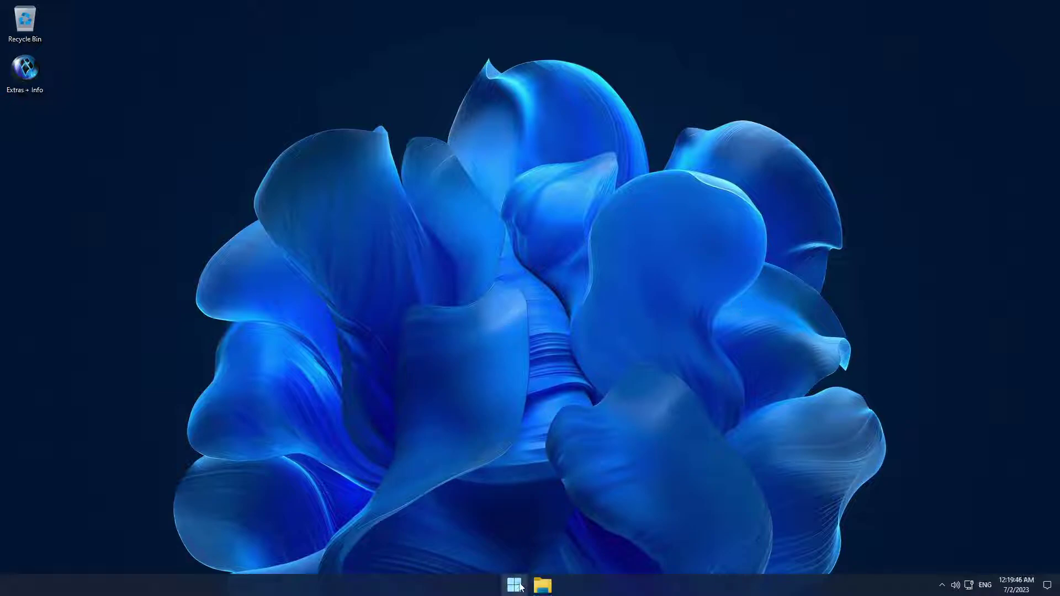
Open Settings, centre and enlarge its window, and search for "seconds" to open the system tray clock seconds option.
click(519, 587)
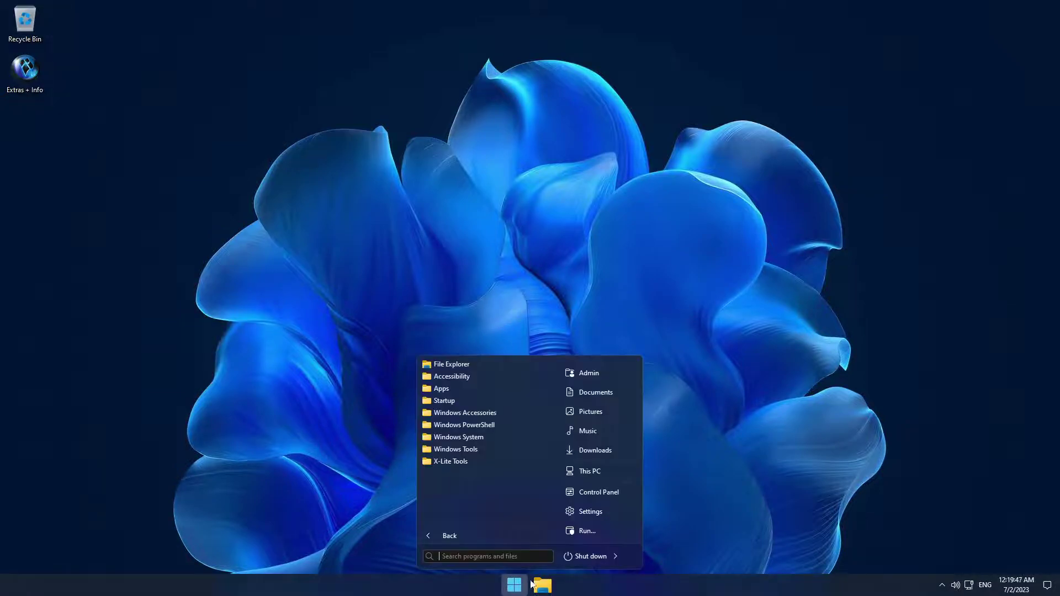
click(598, 518)
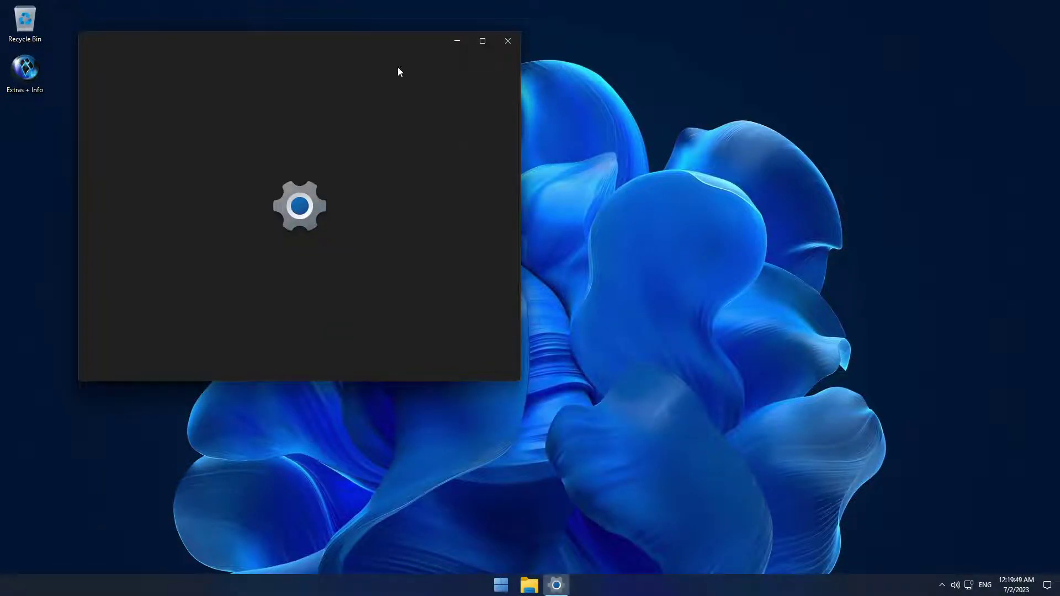
drag(374, 43, 561, 94)
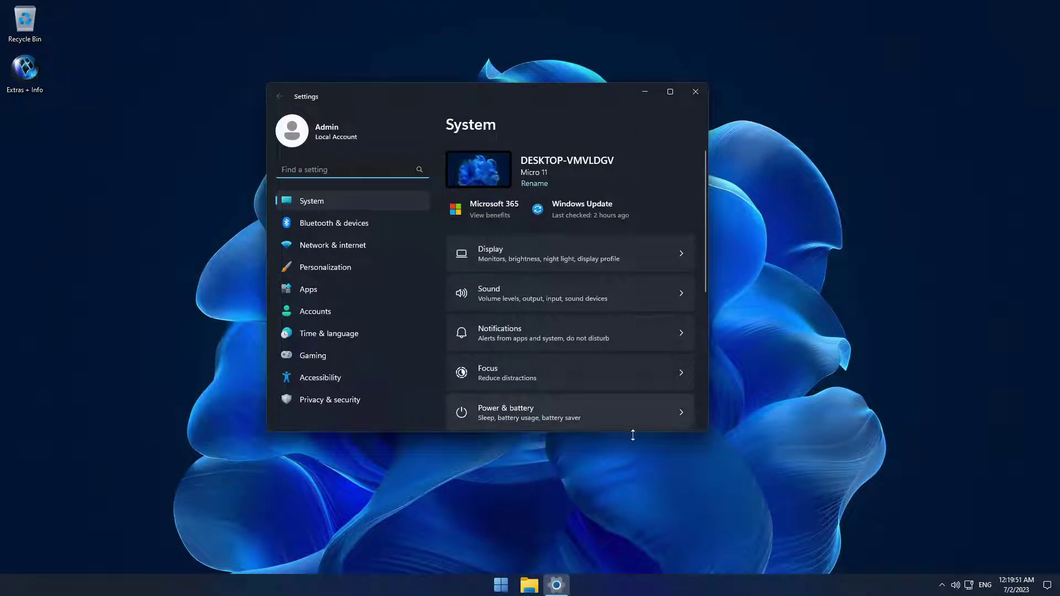
drag(709, 431, 736, 465)
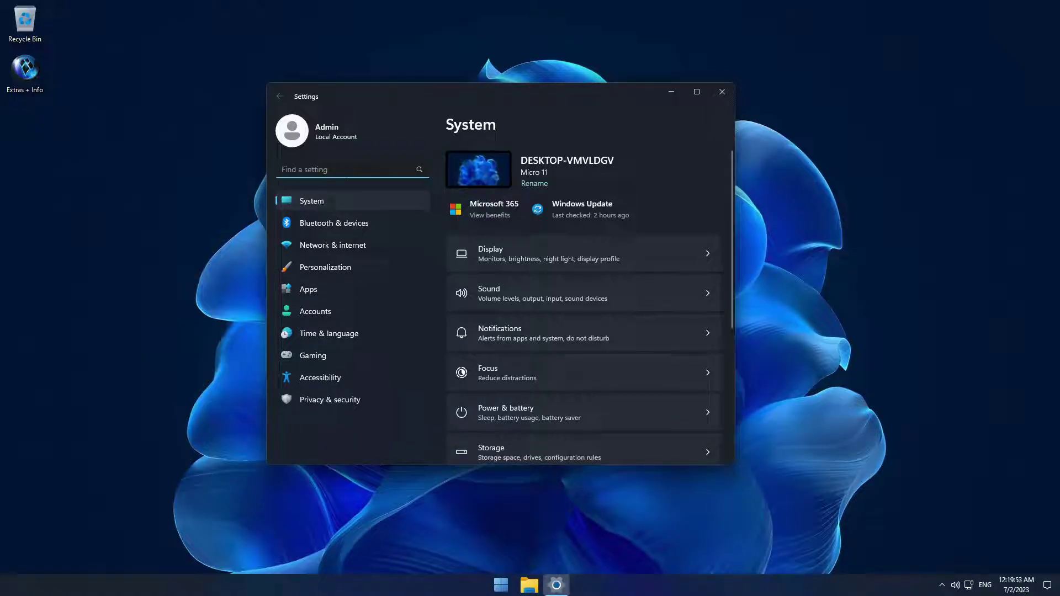
text(seconds)
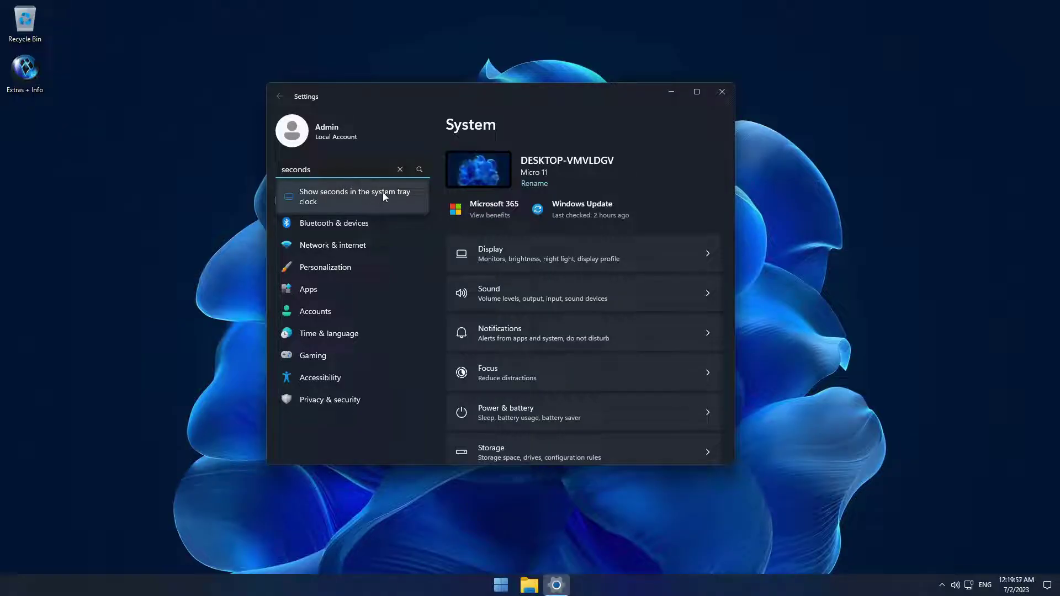
click(383, 194)
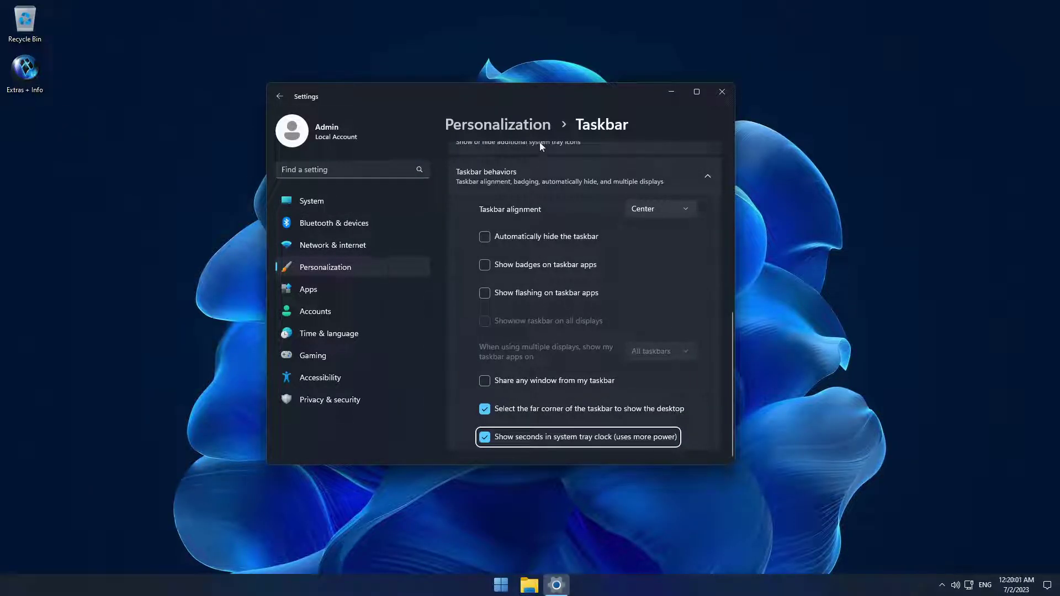
Toggle Show seconds in system tray clock off and back on in the taskbar behaviors, and close Settings.
click(485, 438)
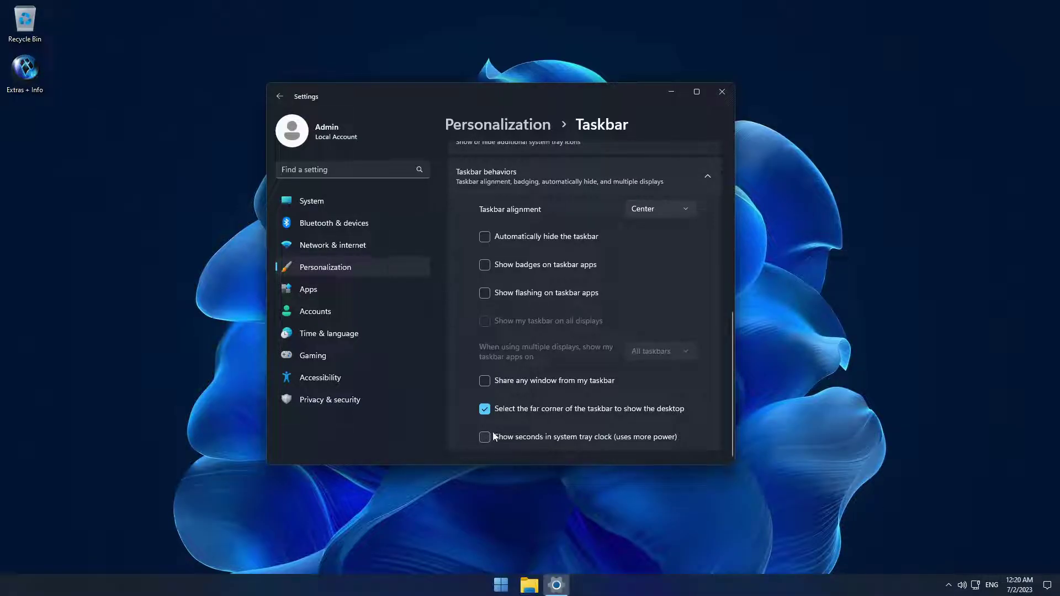
click(486, 438)
click(485, 438)
click(486, 438)
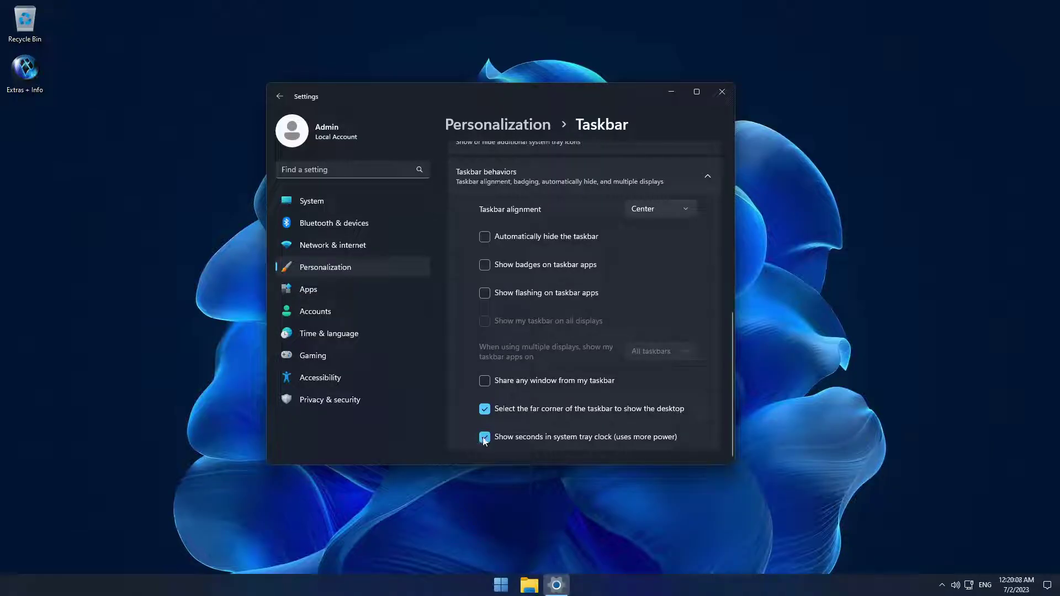
click(728, 95)
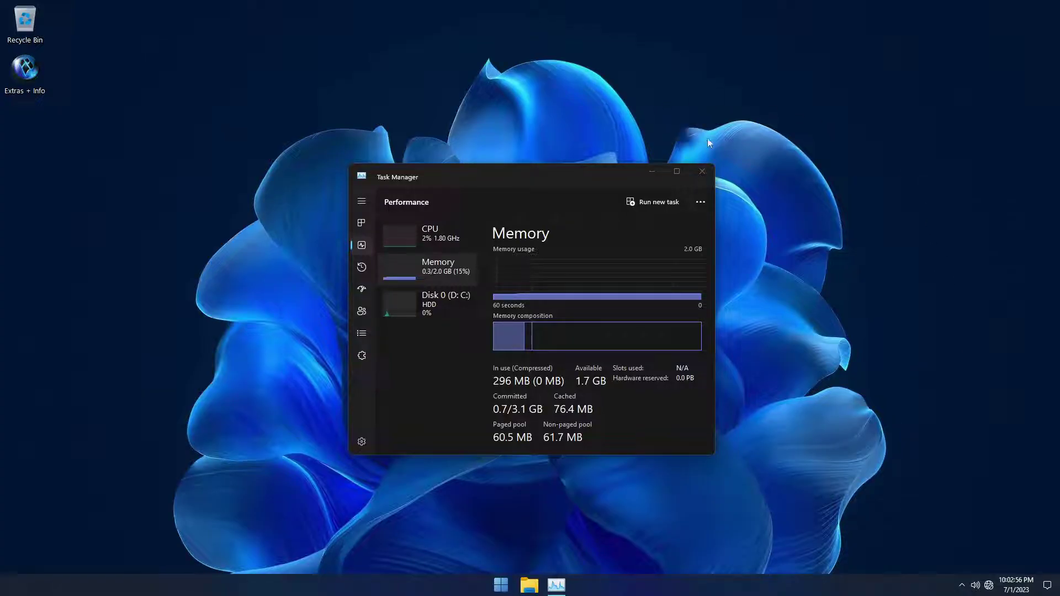
Close Task Manager and run Microsoft_Store.msix from the Microsoft Store Installer folder in Extras + Info.
click(703, 172)
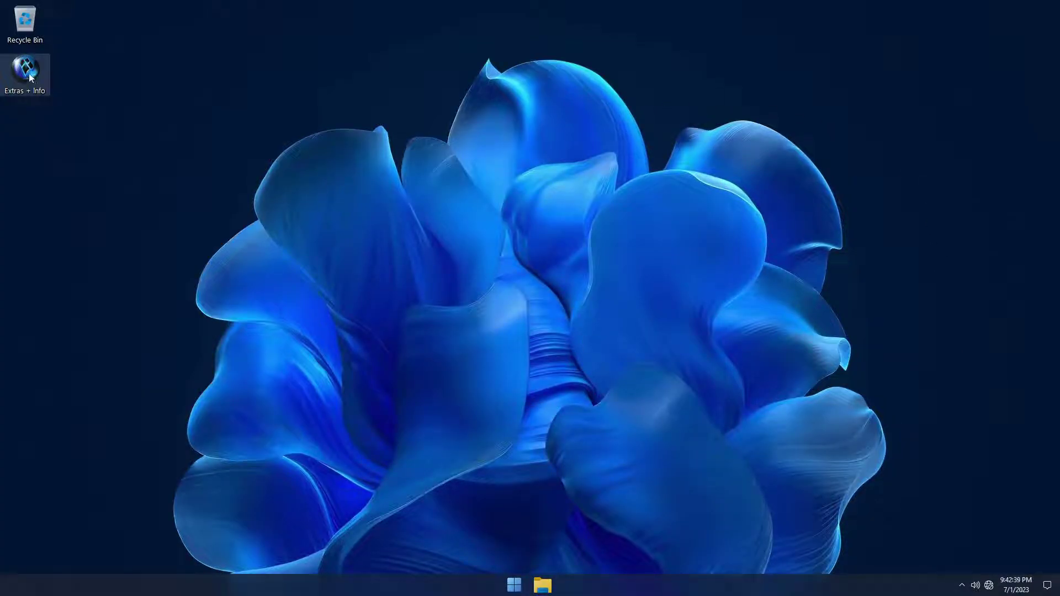
double_click(30, 77)
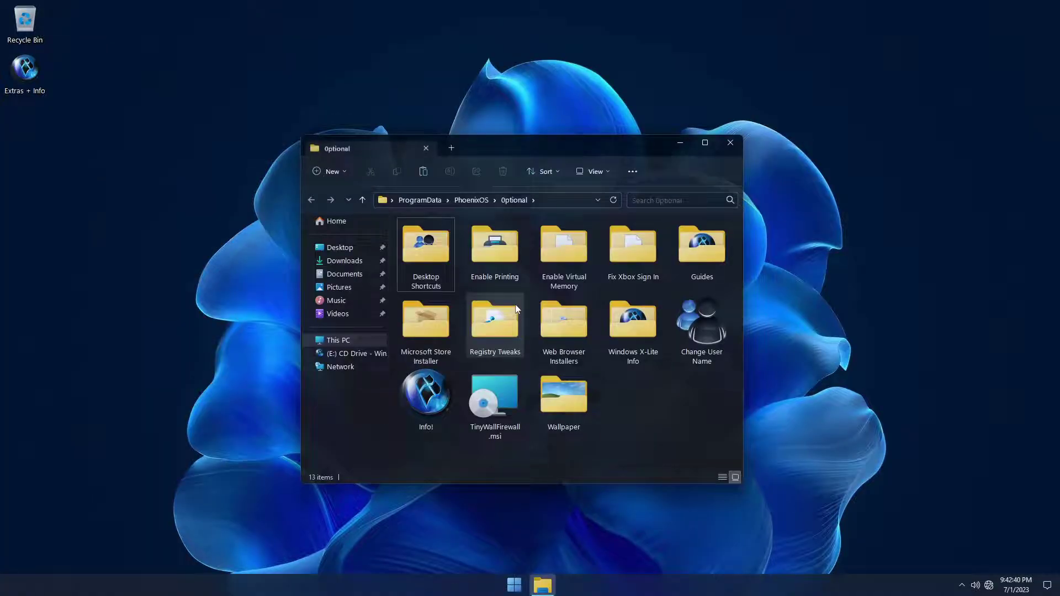
double_click(447, 327)
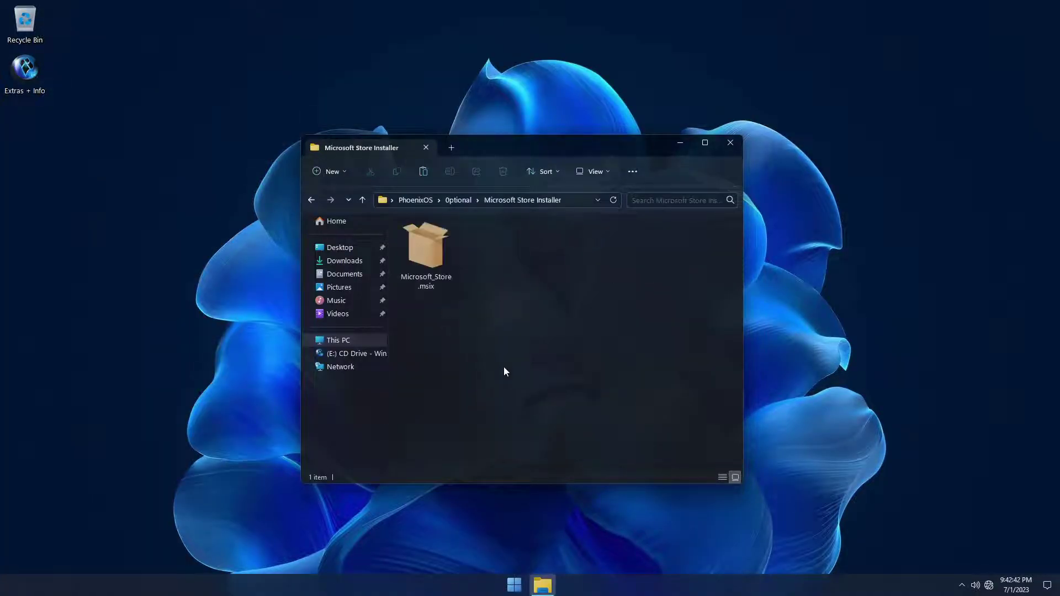
double_click(429, 249)
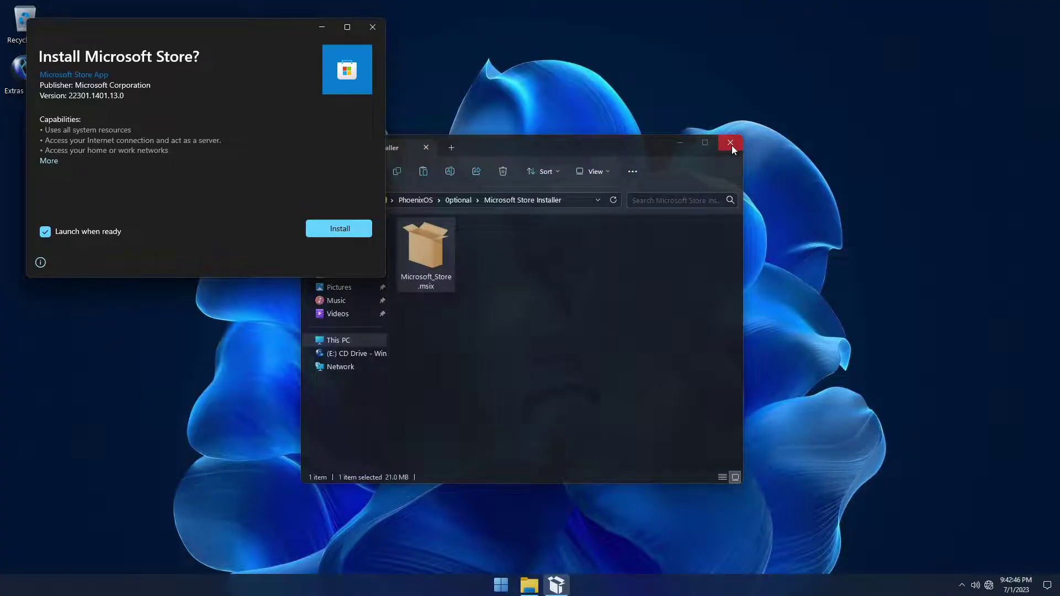
Close the folder window, install Microsoft Store with Launch when ready turned off, and launch it from the installer.
click(731, 143)
click(109, 231)
click(353, 230)
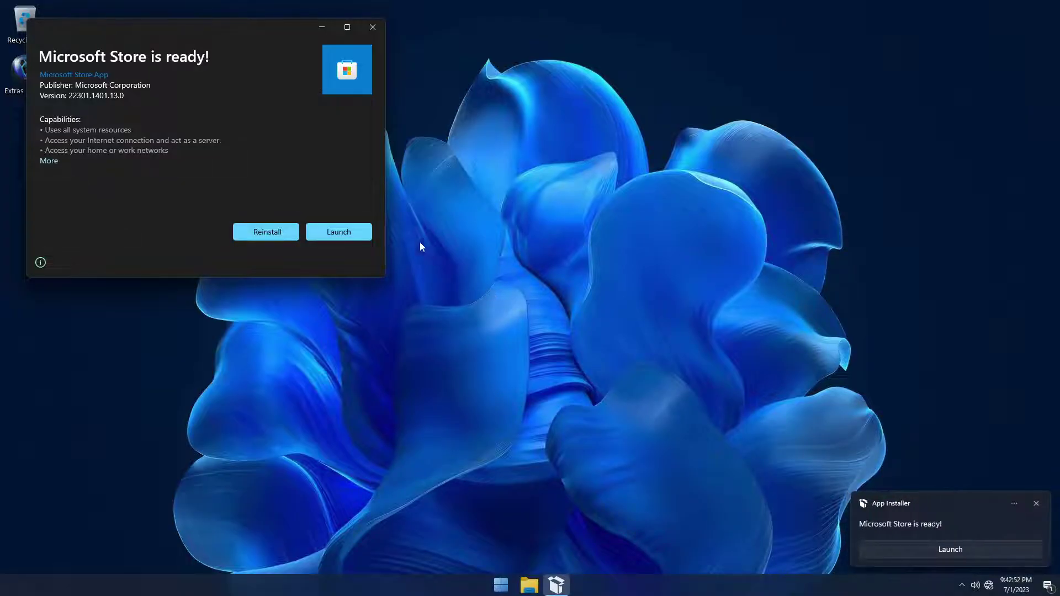
click(352, 239)
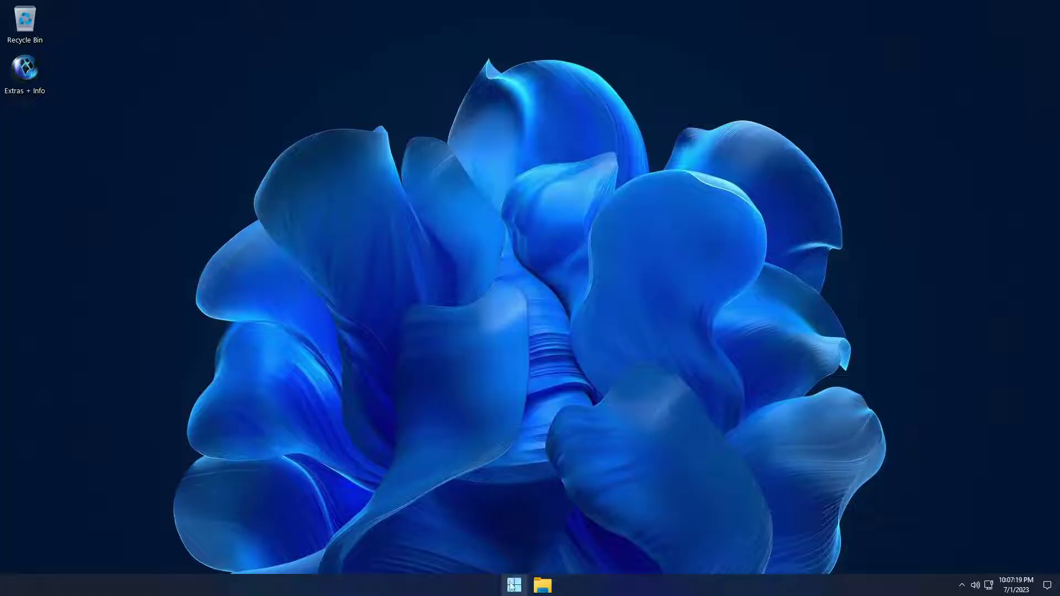
Open Microsoft Store from the Apps folder of the Start menu.
click(514, 585)
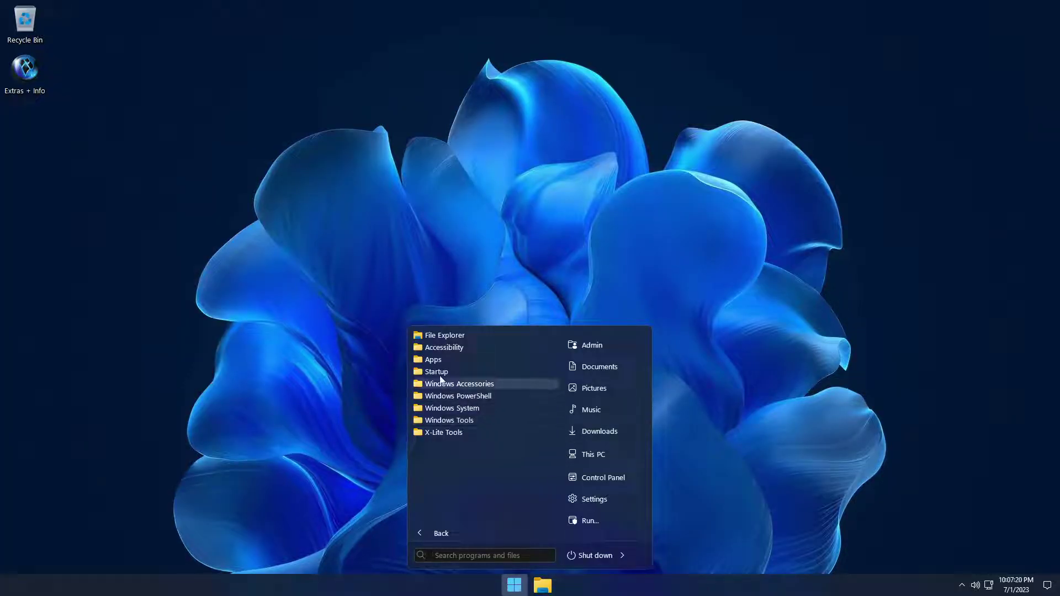
click(437, 364)
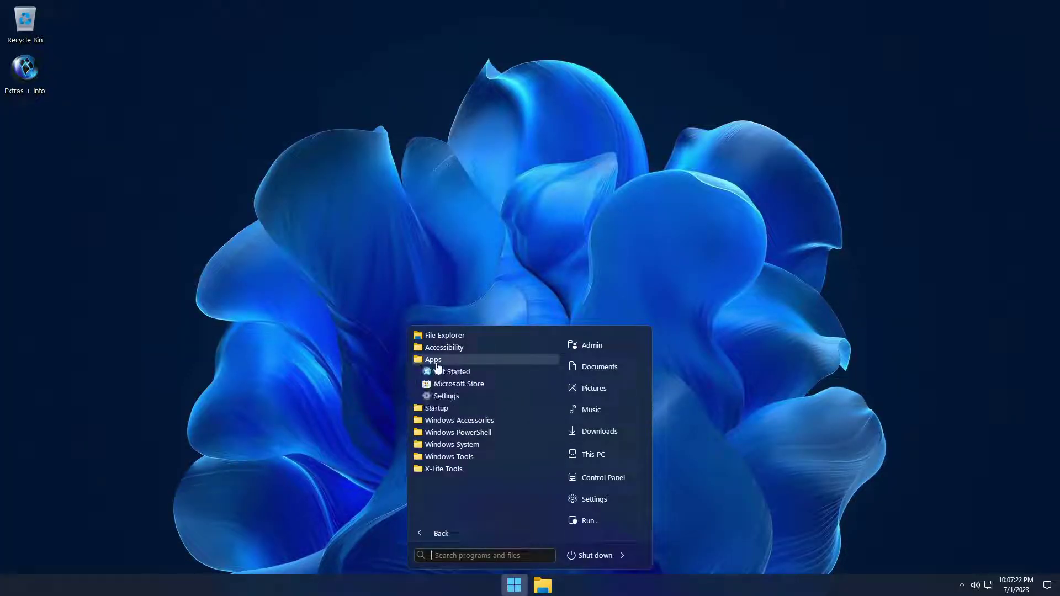
click(469, 385)
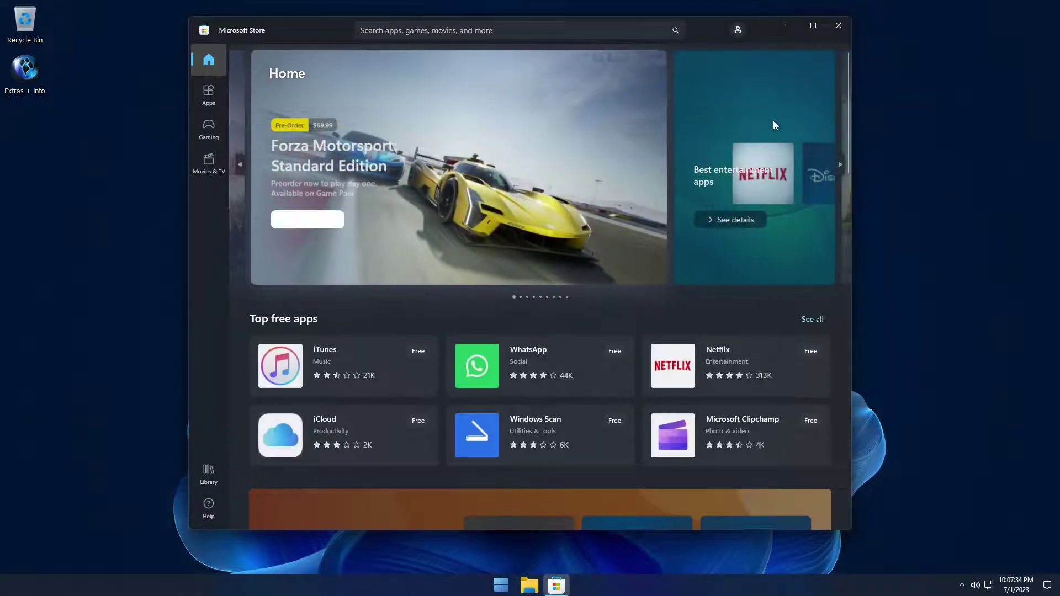
Open the Microsoft Store settings and highlight the version number in the About section.
click(738, 31)
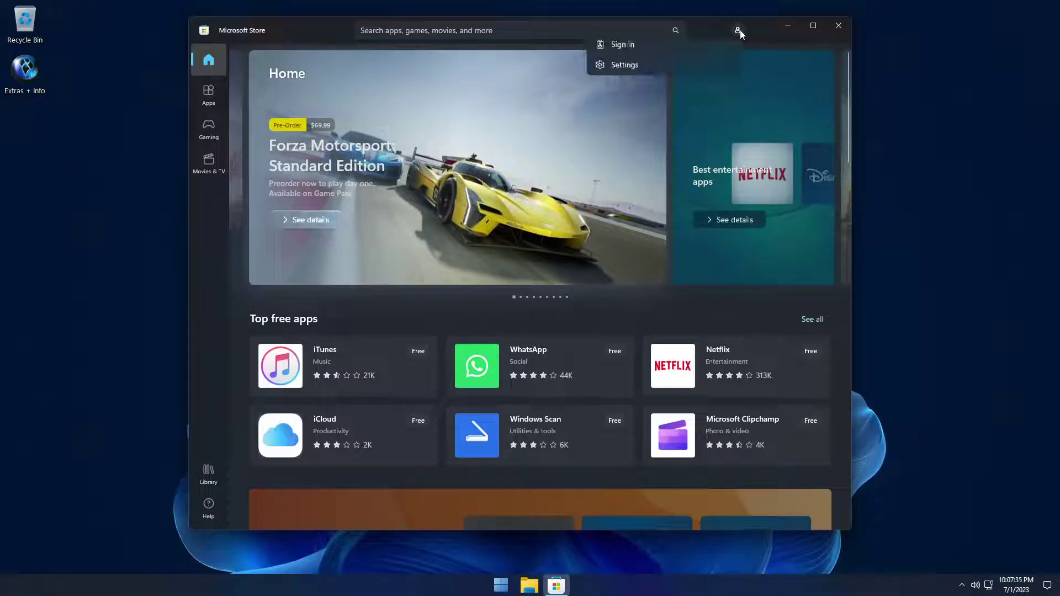
click(626, 73)
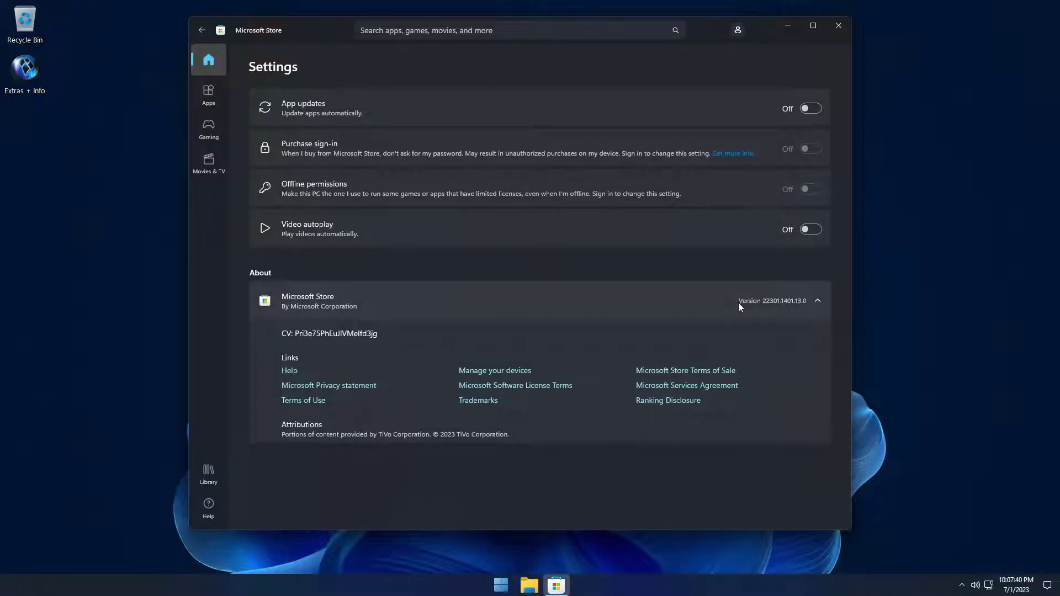
drag(739, 302, 807, 301)
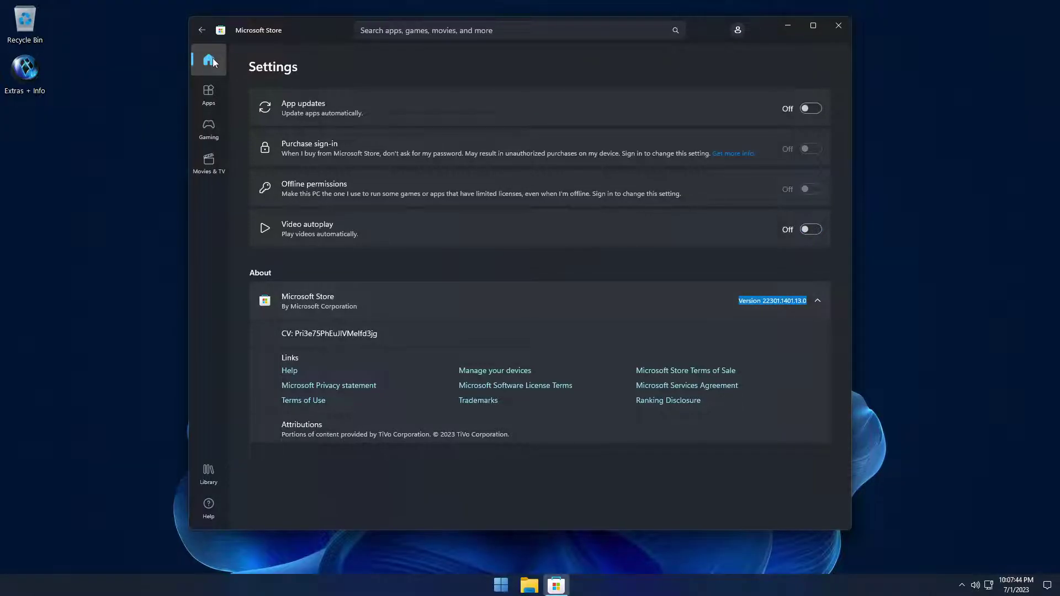
Return to the store's home page and browse its featured banners and the app, game and movie sections below.
click(212, 59)
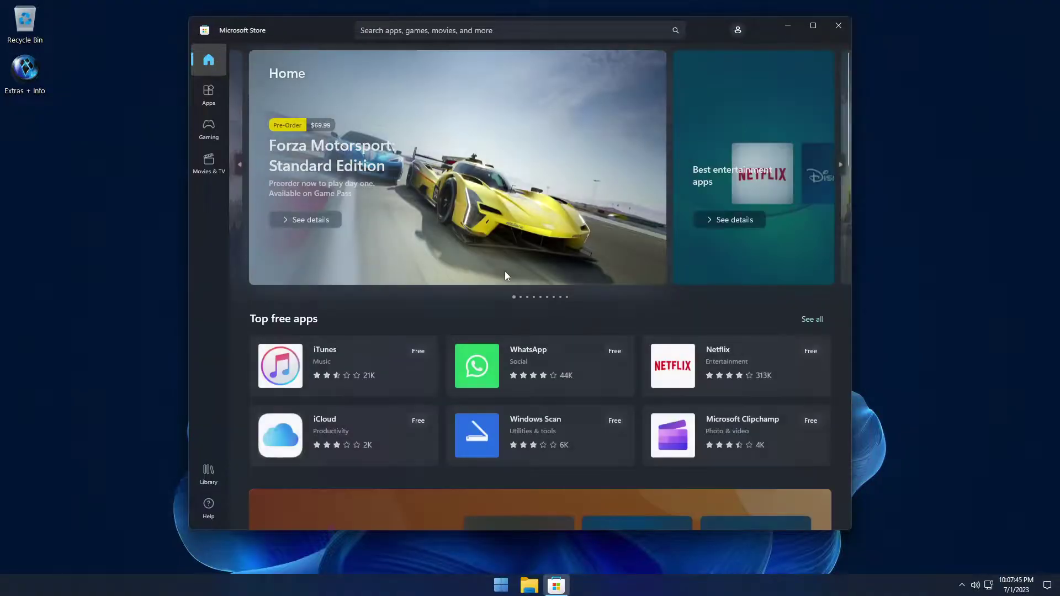
click(838, 166)
click(838, 167)
click(838, 167)
click(839, 167)
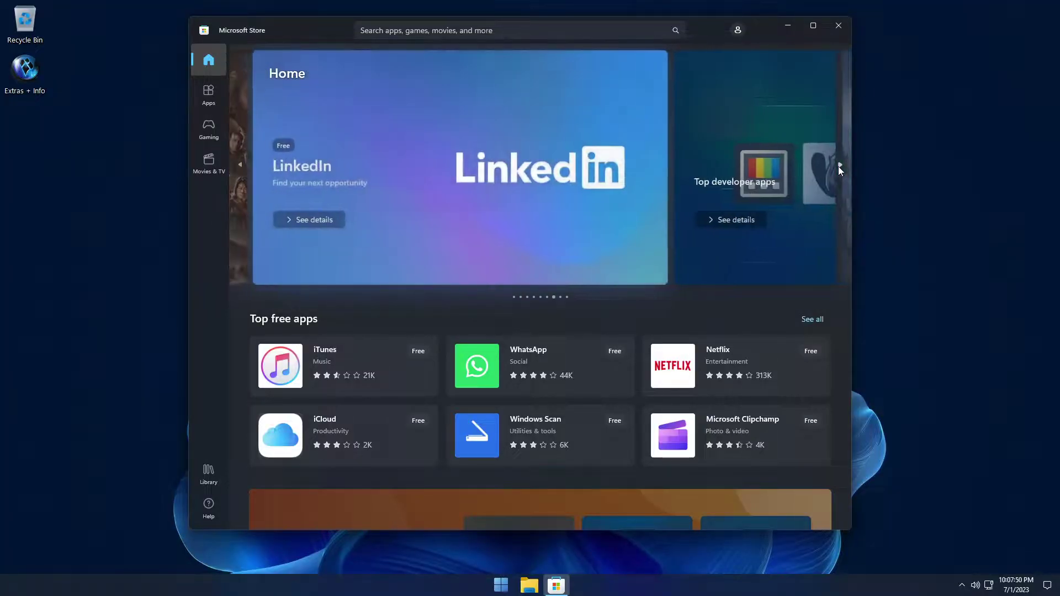
click(838, 166)
click(838, 167)
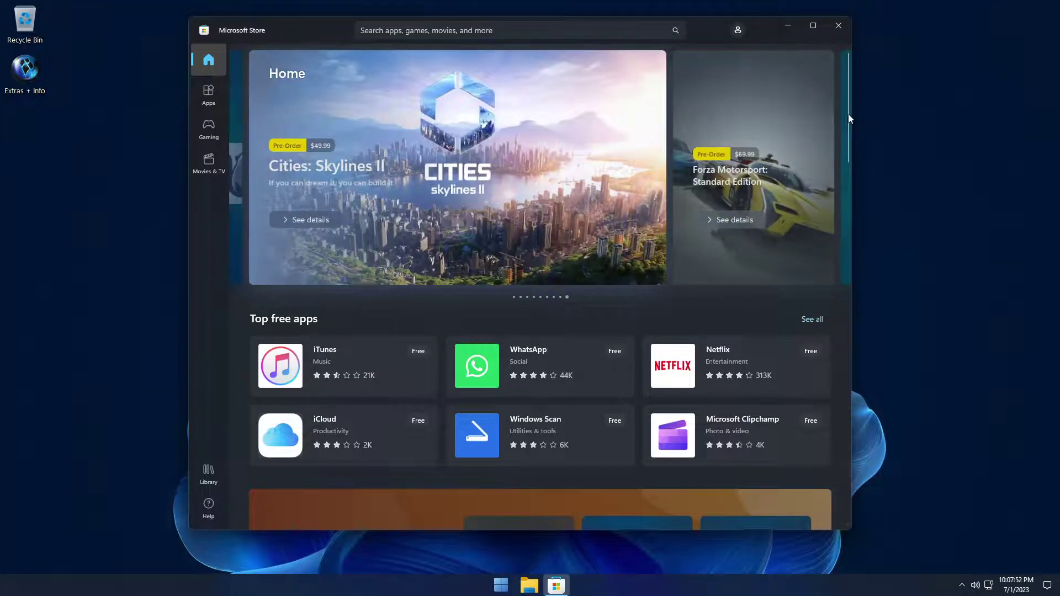
scroll(840, 161, down, 5)
drag(857, 201, 858, 288)
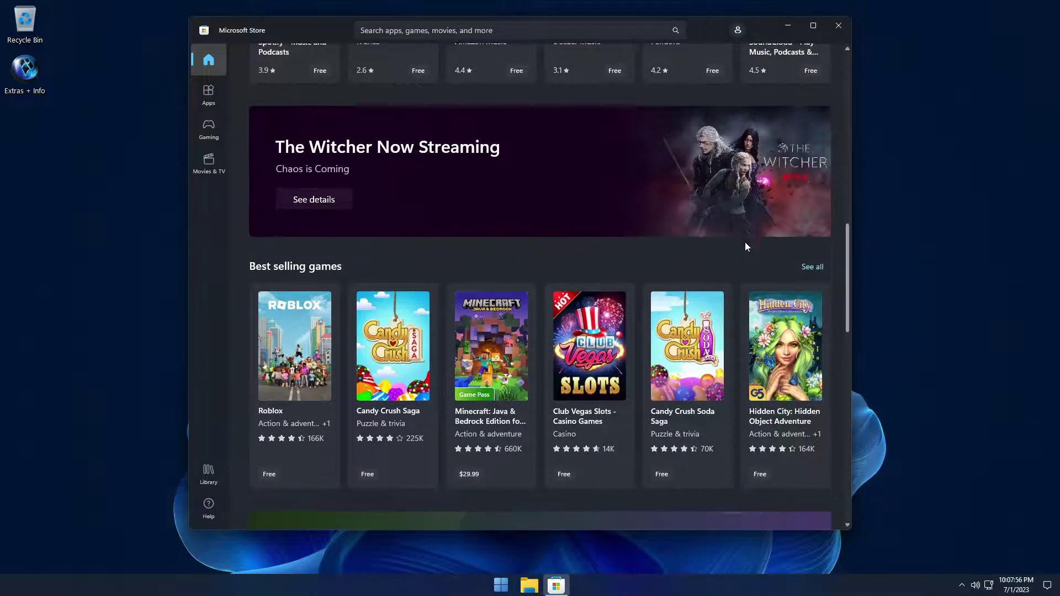
scroll(744, 242, down, 6)
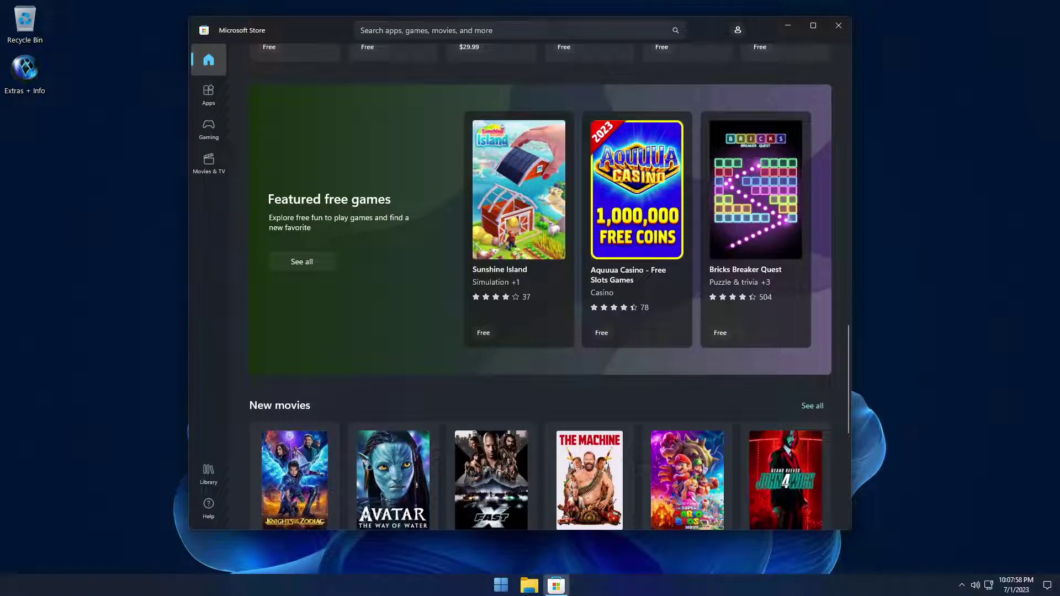
Examine the Microsoft Store entry in the Start menu's Apps folder.
key(ctrl+f)
click(499, 586)
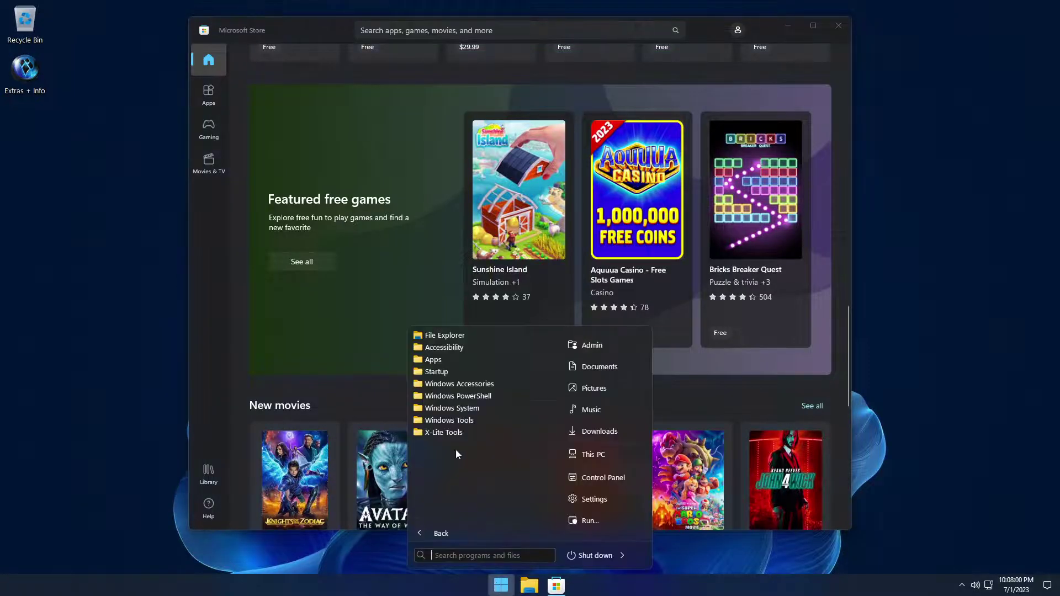
click(437, 360)
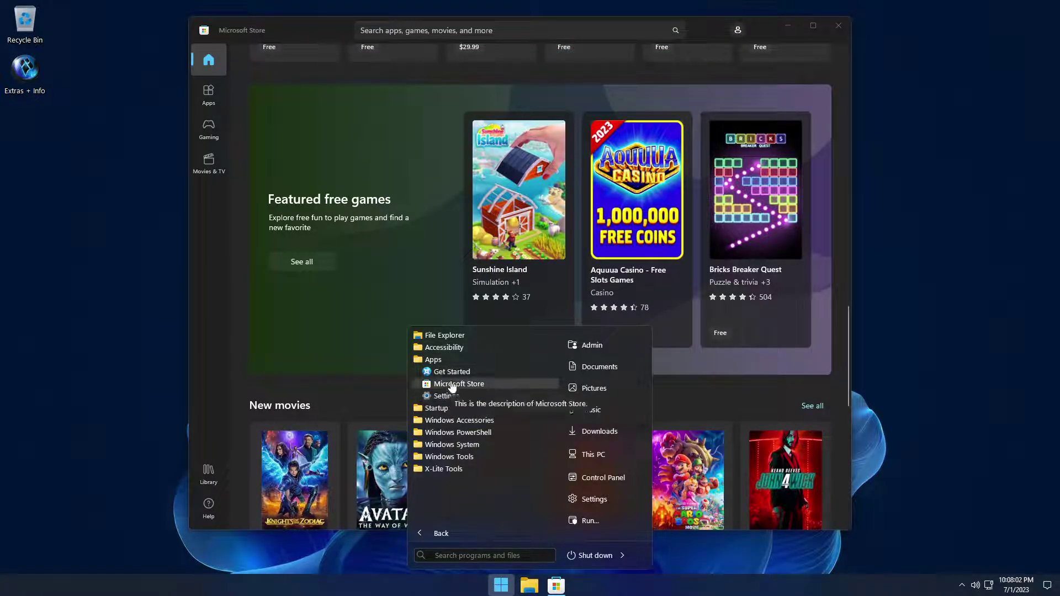
Search the store for "notepad" and start installing Windows Notepad.
click(498, 31)
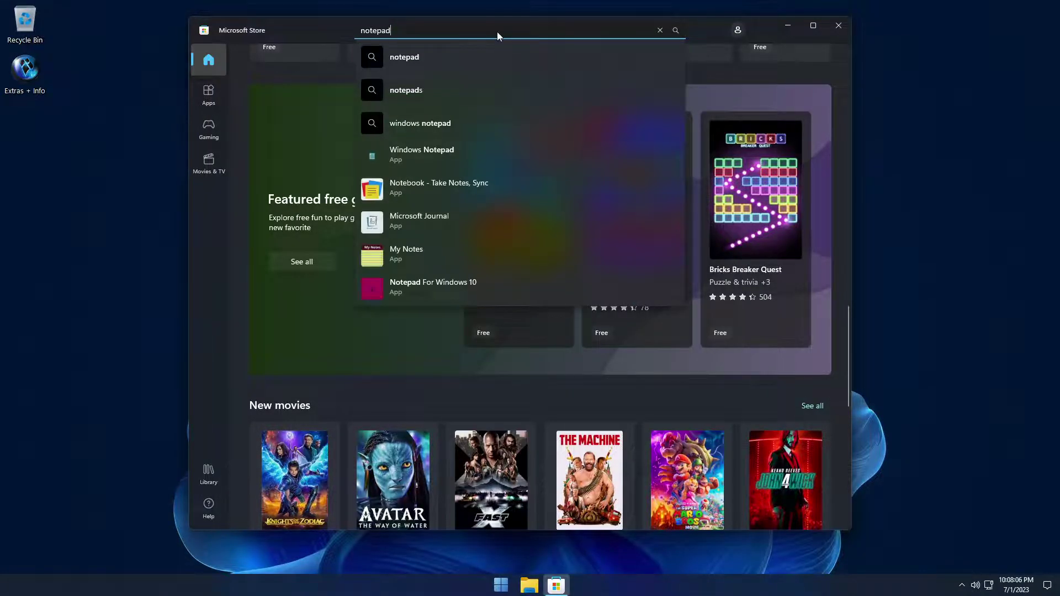
key(Return)
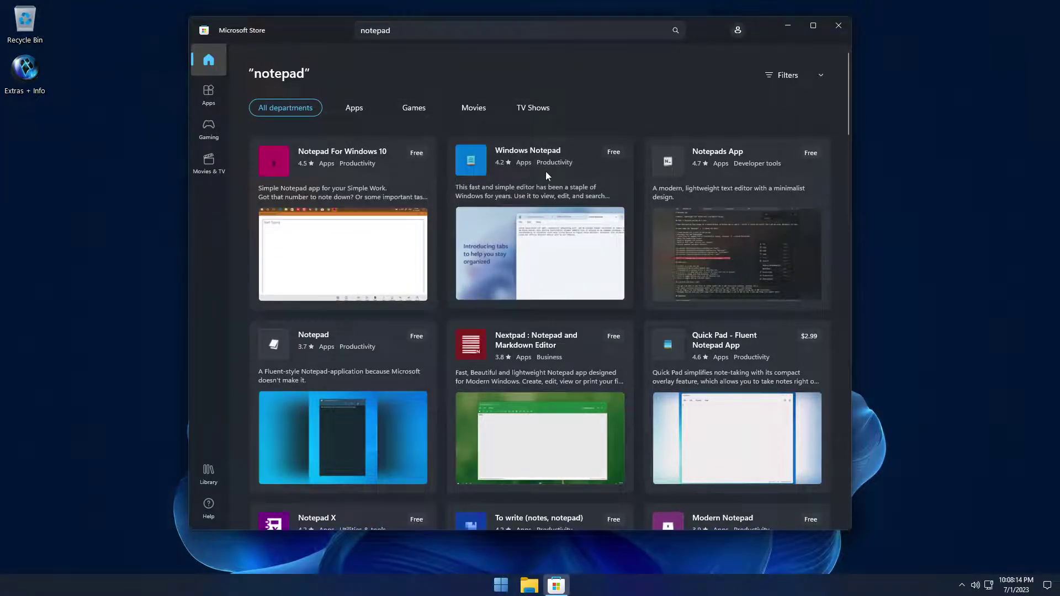
click(536, 151)
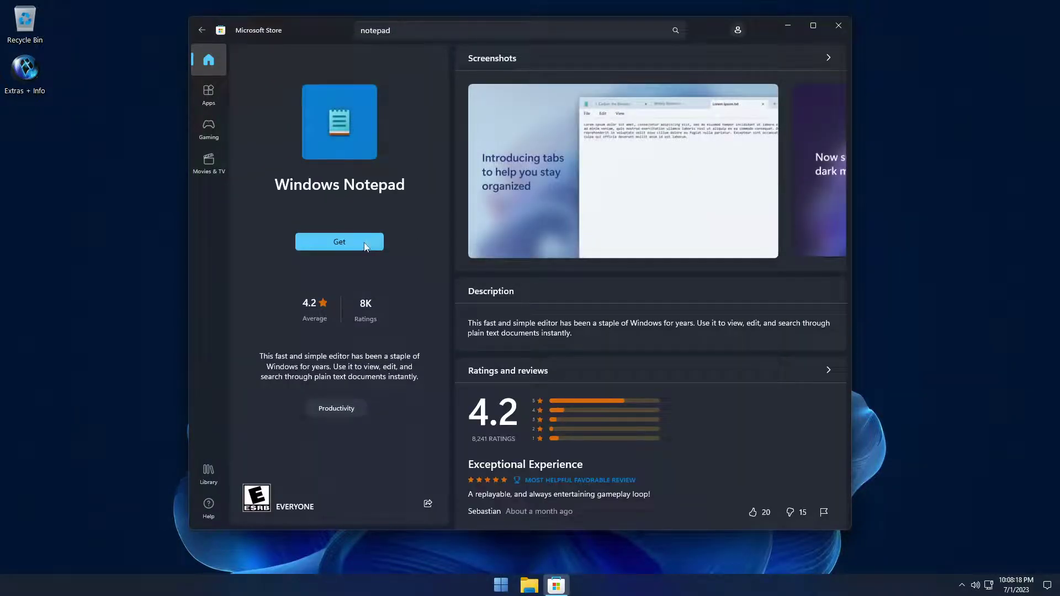
click(334, 245)
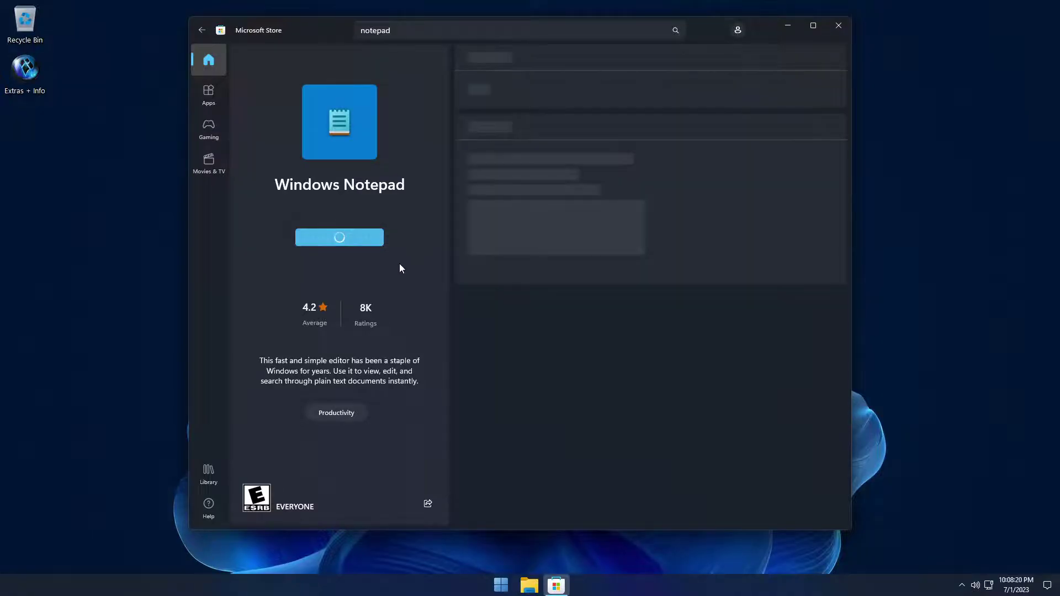
Search the store for "calculator" and start installing Windows Calculator.
click(422, 32)
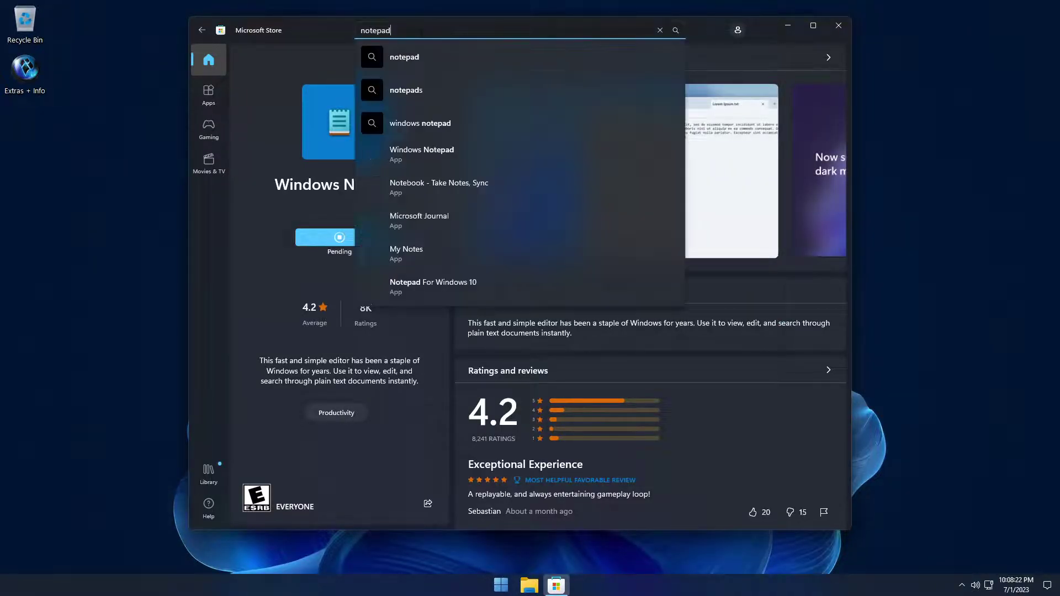
drag(422, 34, 310, 29)
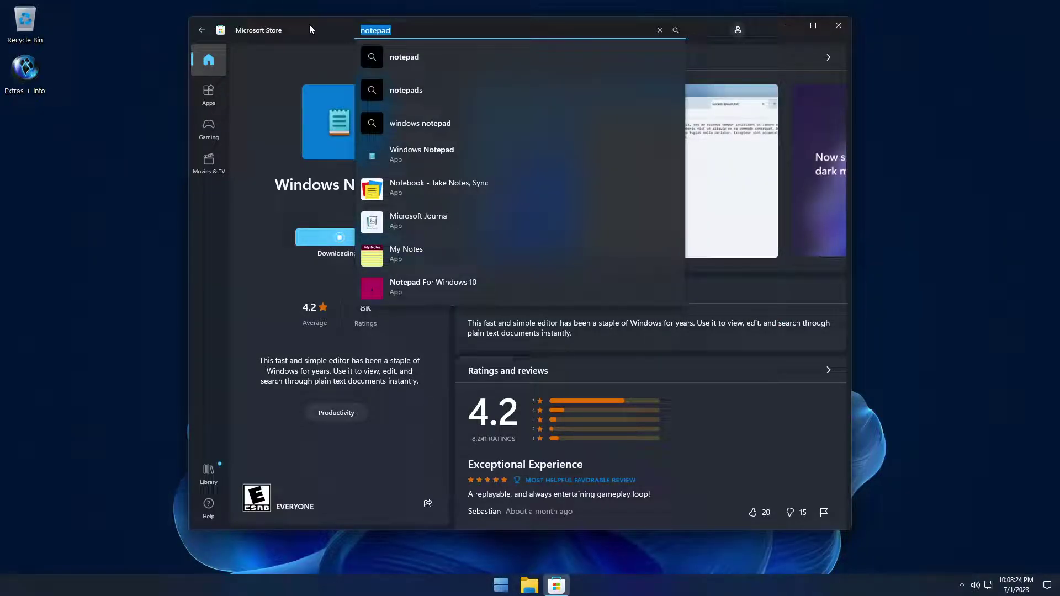
text(calculator)
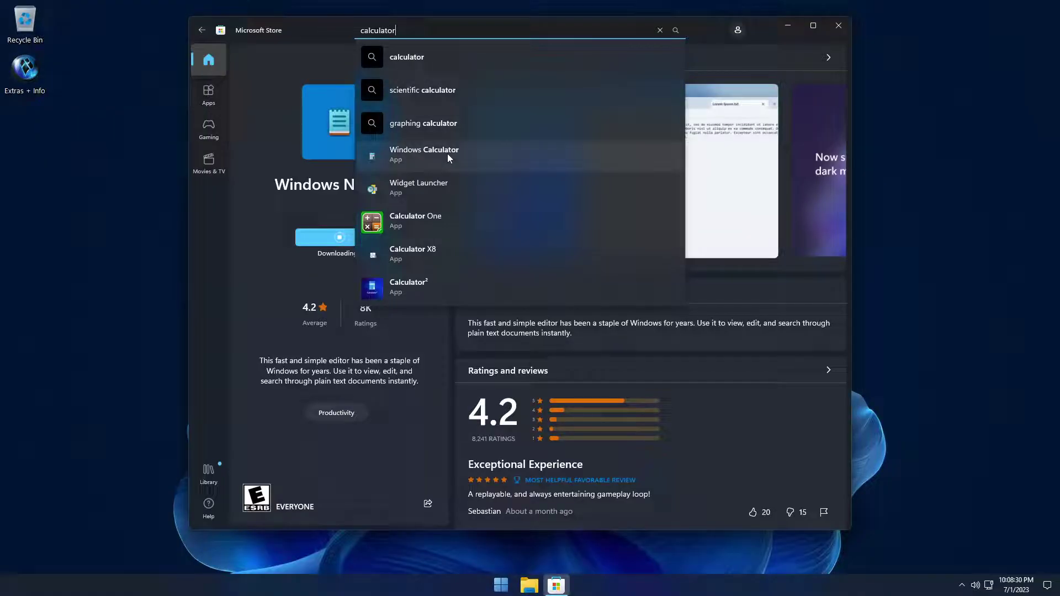
click(476, 154)
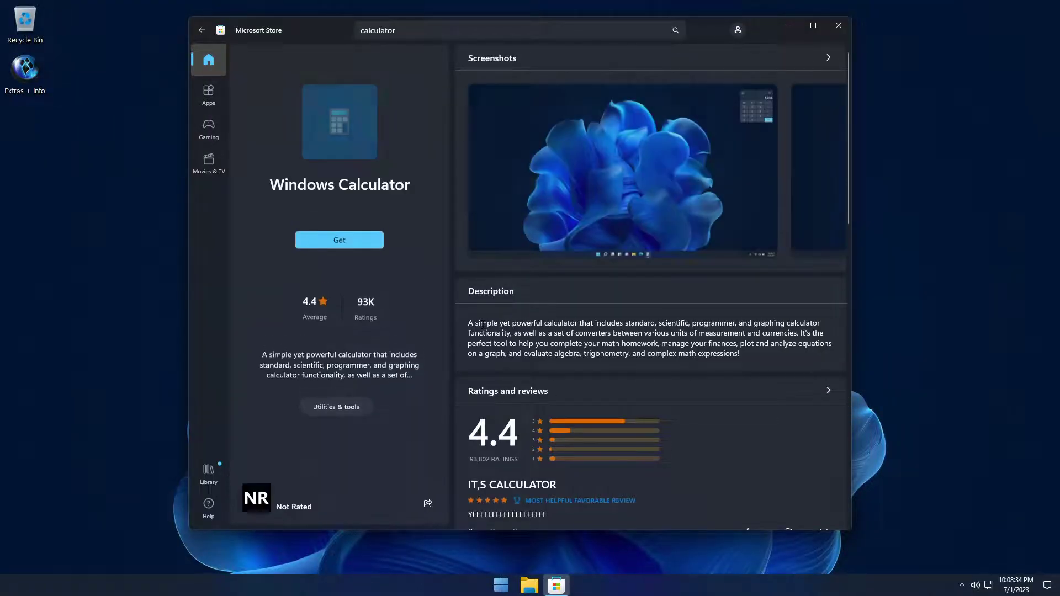
click(348, 245)
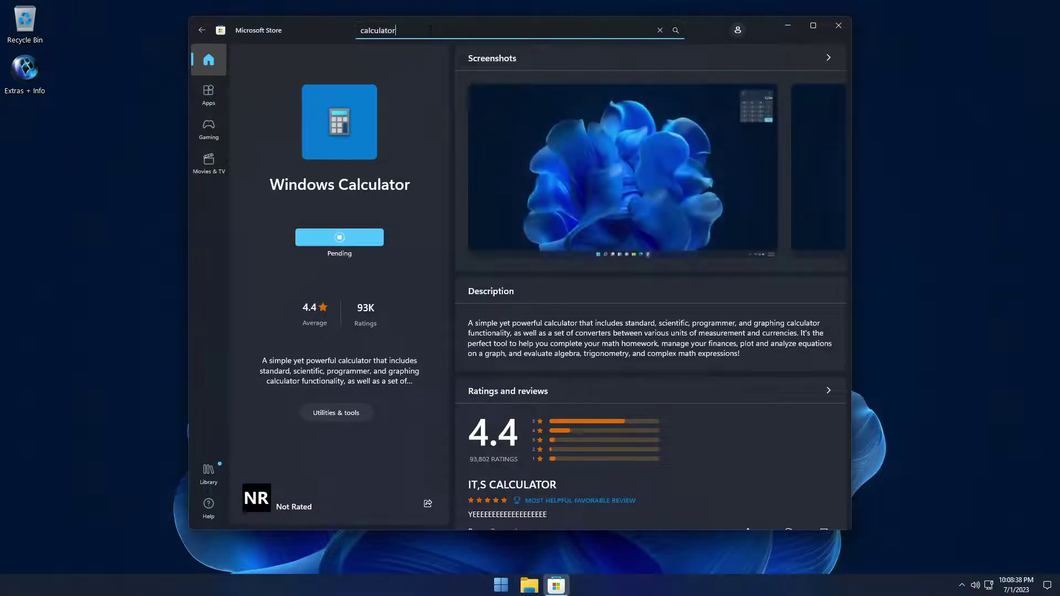
Search the store for "camera" and start installing Windows Camera.
click(431, 30)
drag(376, 25, 278, 34)
text(cam;e)
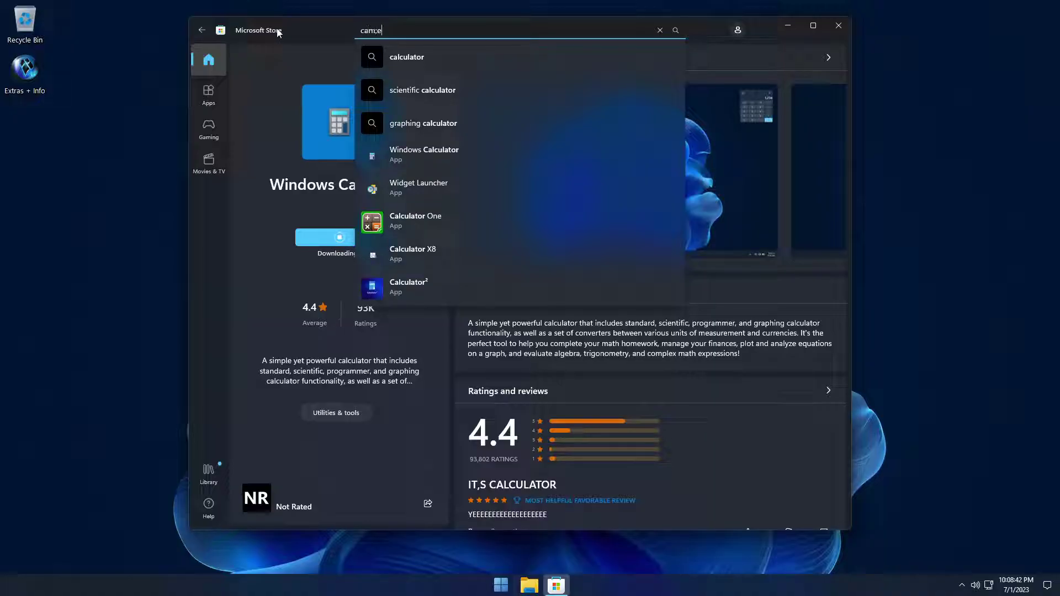
key(BackSpace)
key(BackSpace)
key(BackSpace)
key(BackSpace)
key(BackSpace)
text(camera)
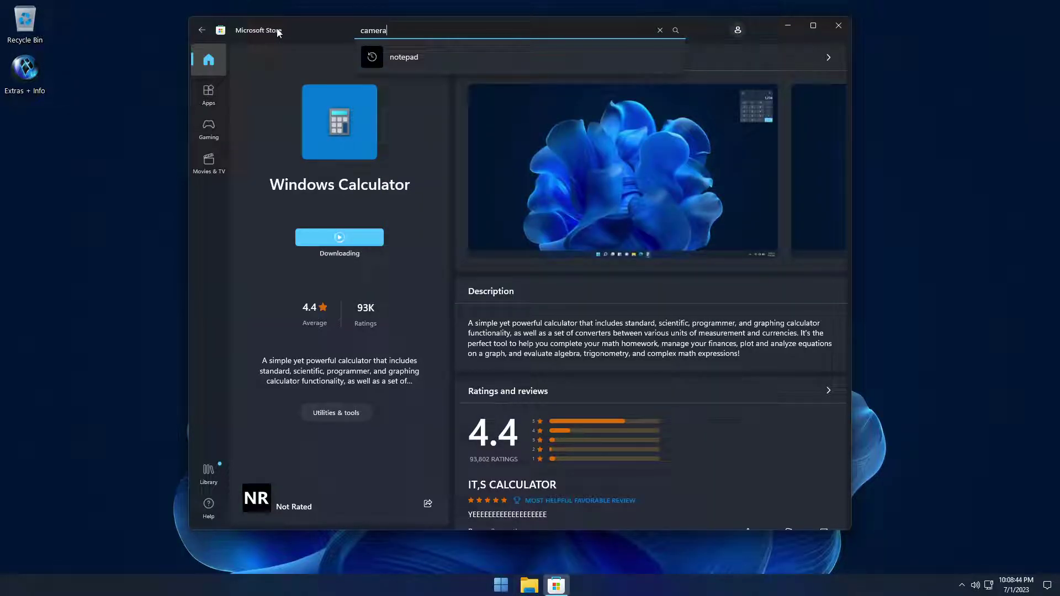
key(Return)
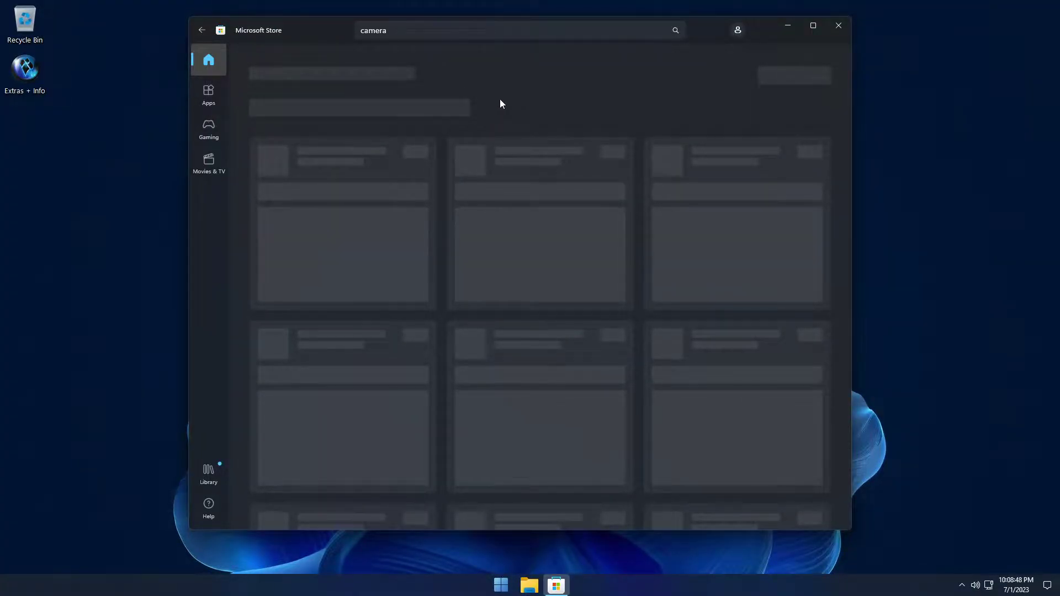
click(327, 155)
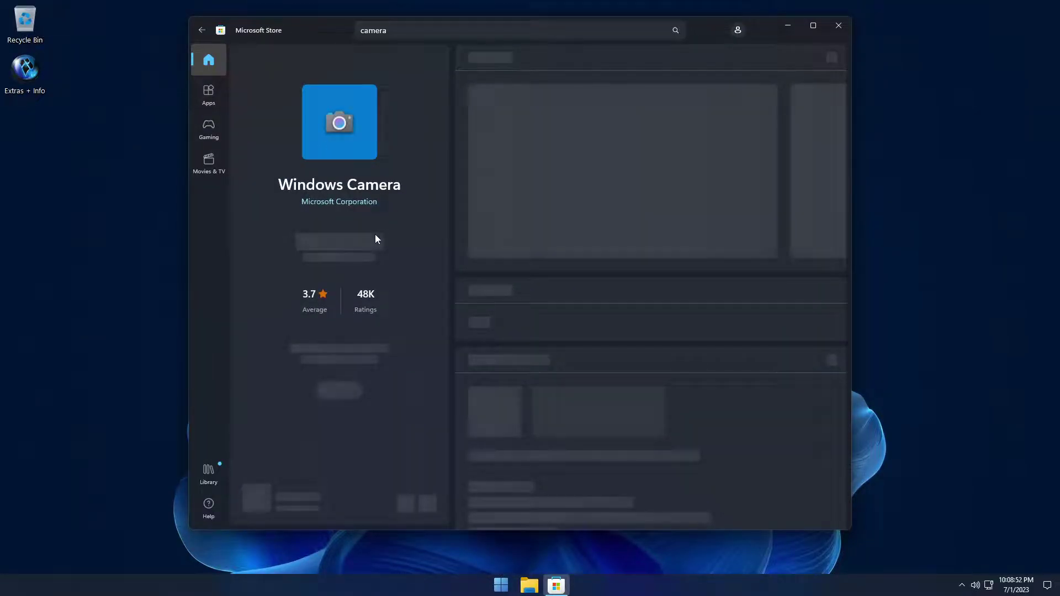
click(340, 242)
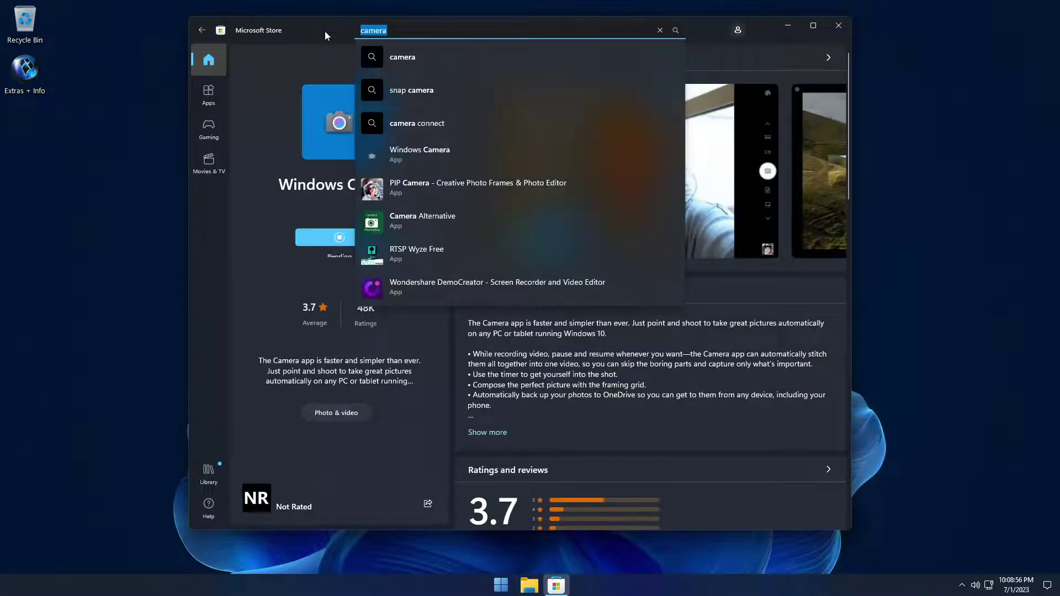
Search the store for "snipping tool" and start installing Snipping Tool.
key(ctrl+a)
text(snipping tool)
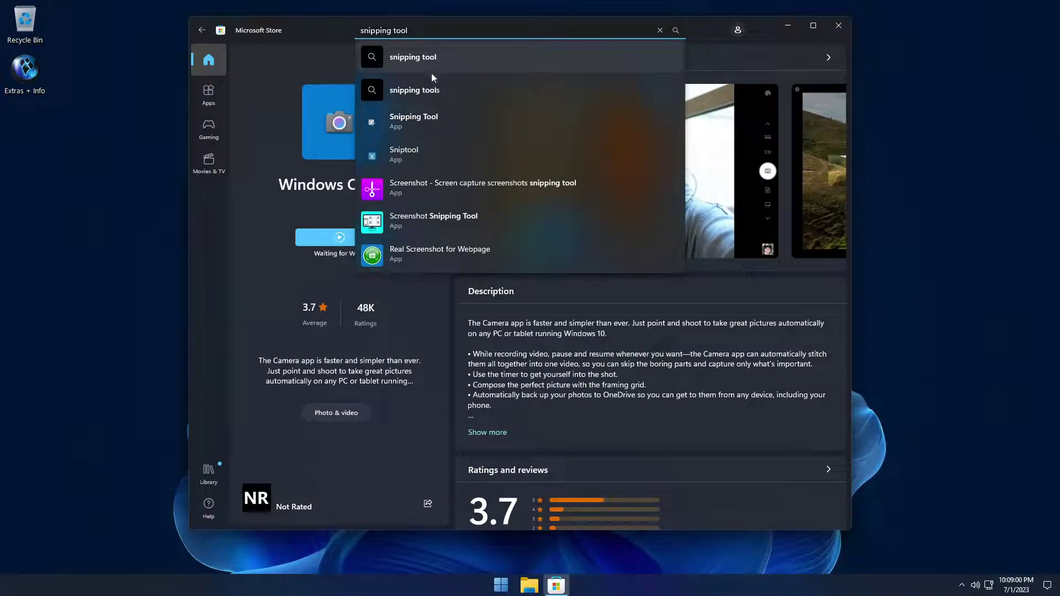
click(416, 120)
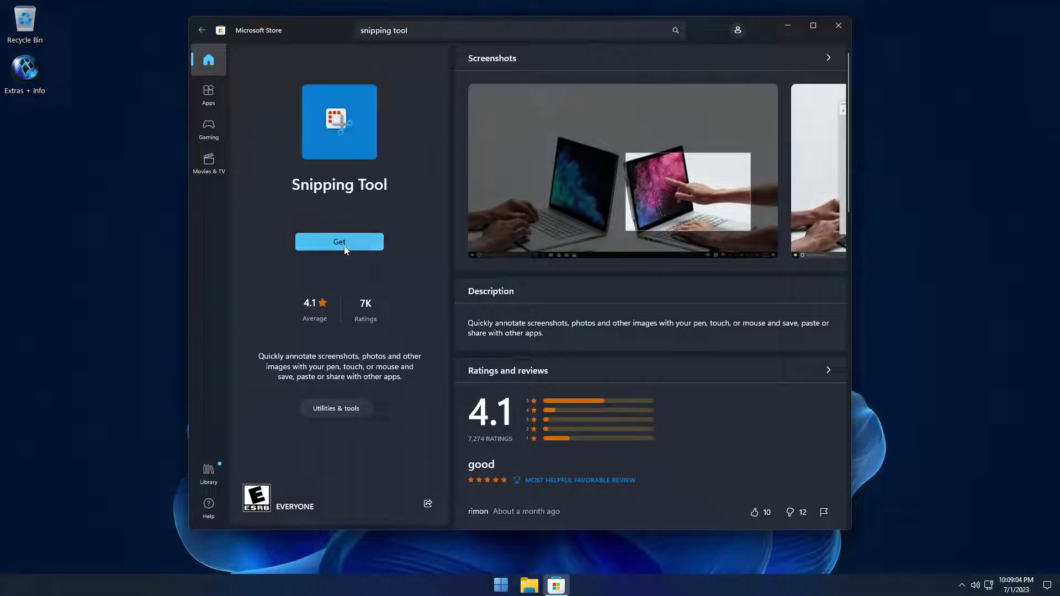
click(344, 242)
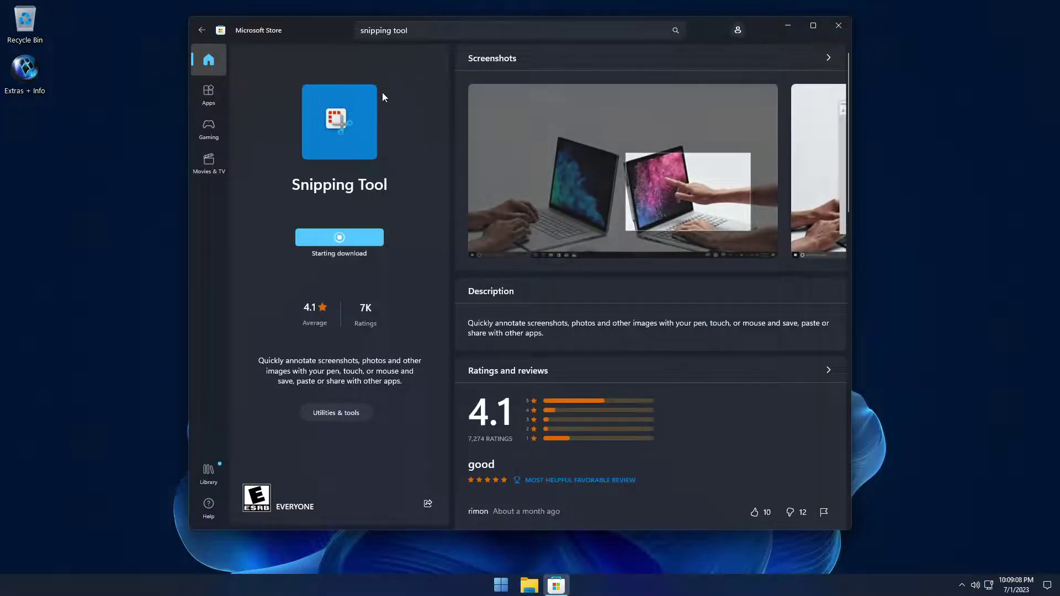
Search the store for "paint" and start installing the Paint app.
click(387, 30)
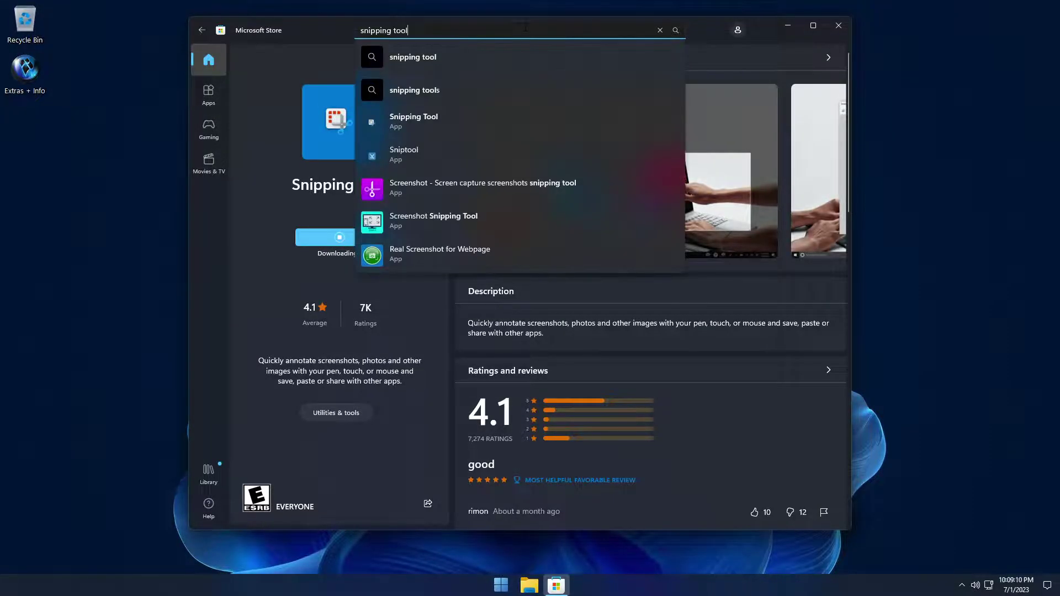
text(paint)
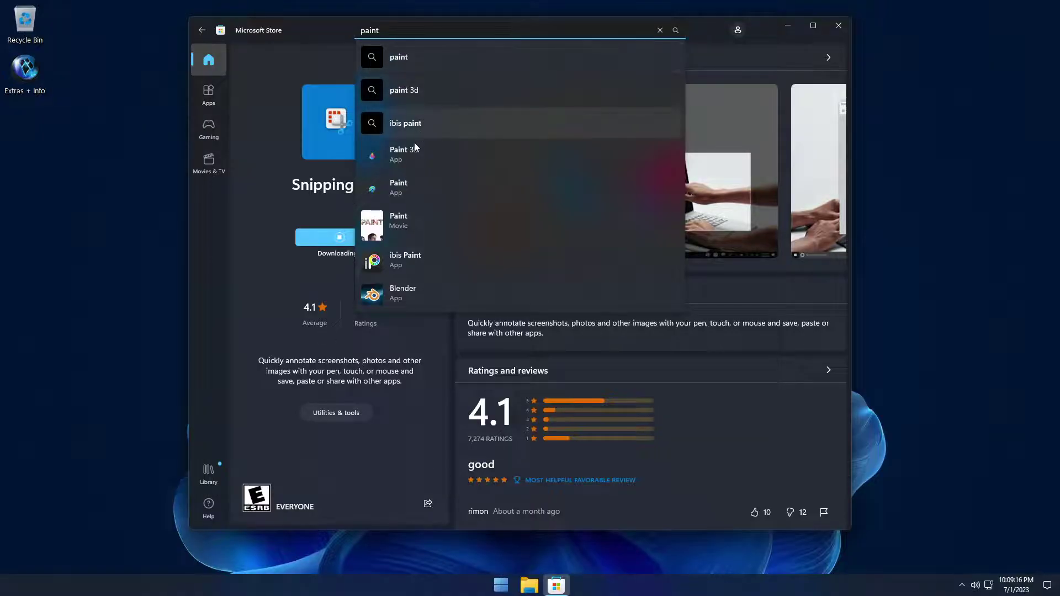
click(405, 185)
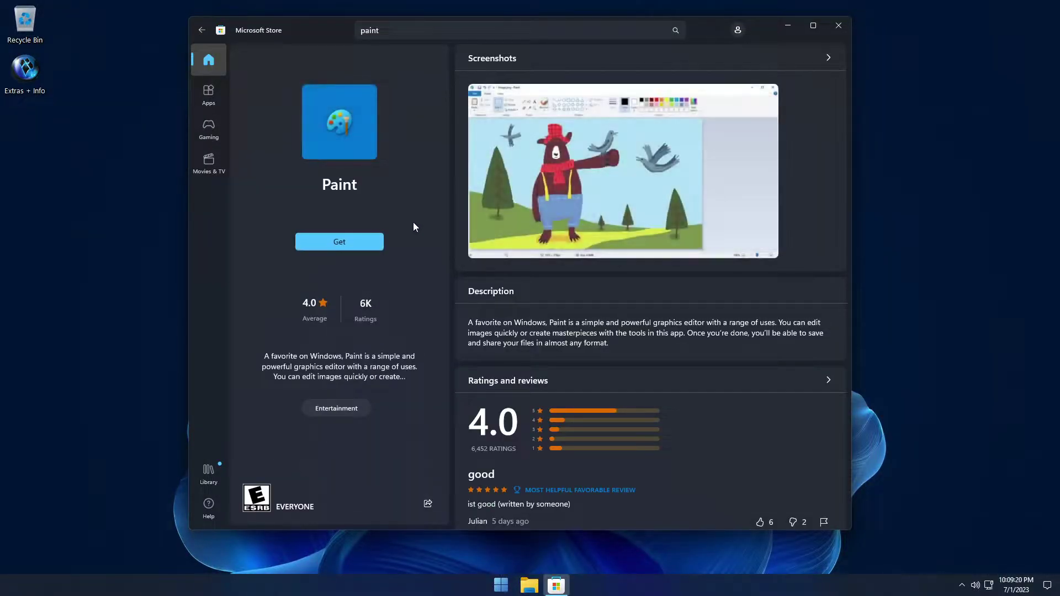
click(346, 244)
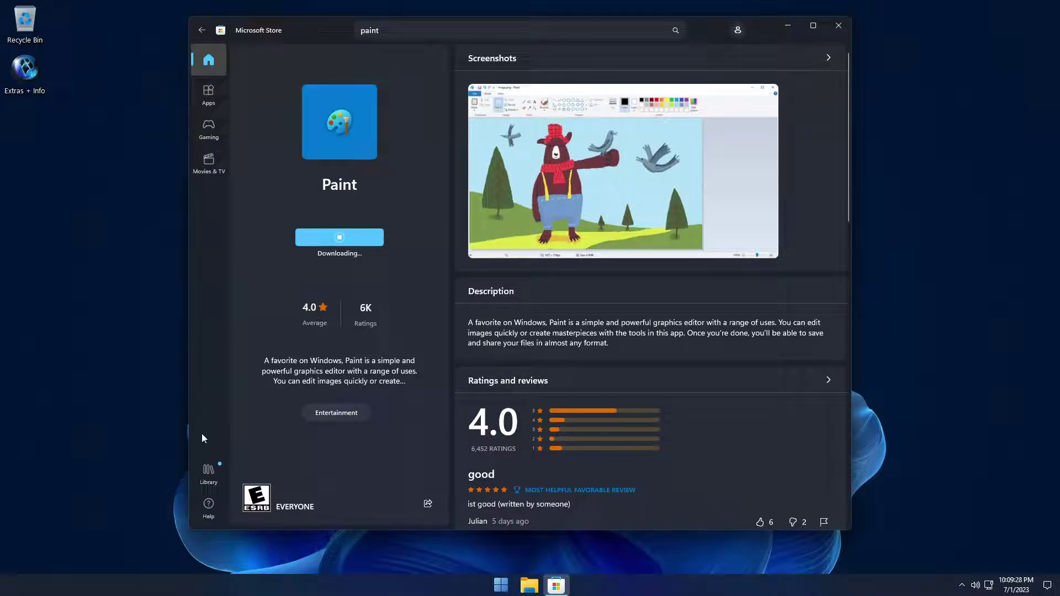
Check the downloaded apps in the Microsoft Store library and close the store.
click(209, 472)
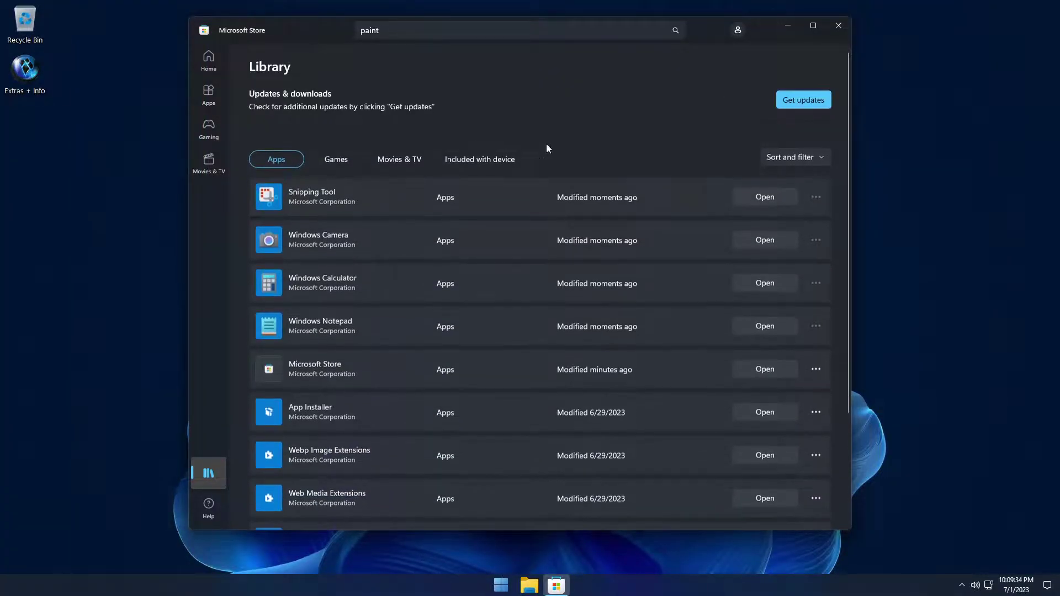
drag(851, 102, 862, 166)
click(840, 31)
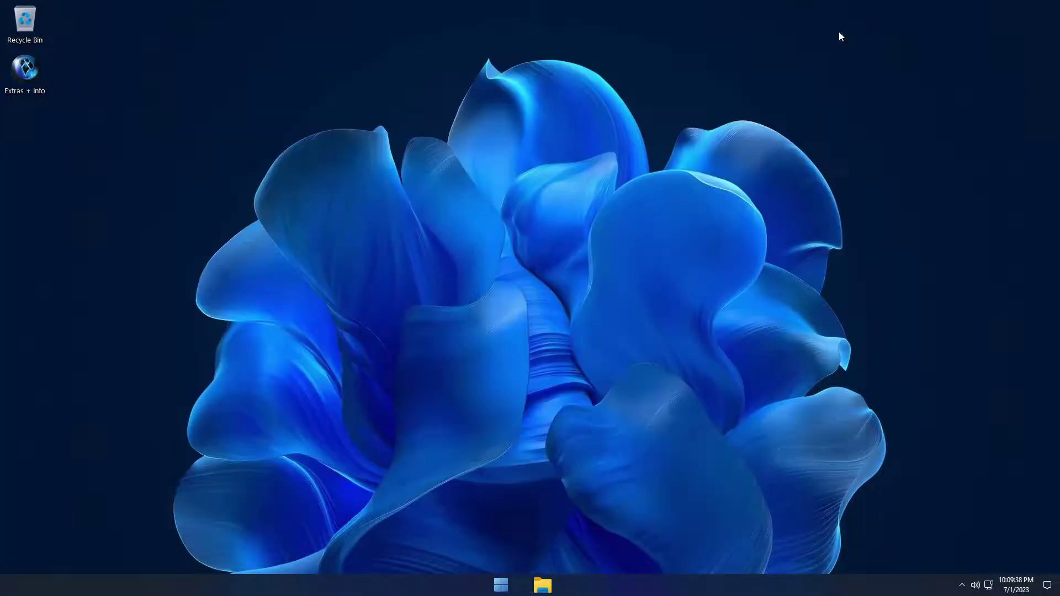
Examine the newly installed apps in the Start menu's Apps folder and dismiss the menu.
click(513, 589)
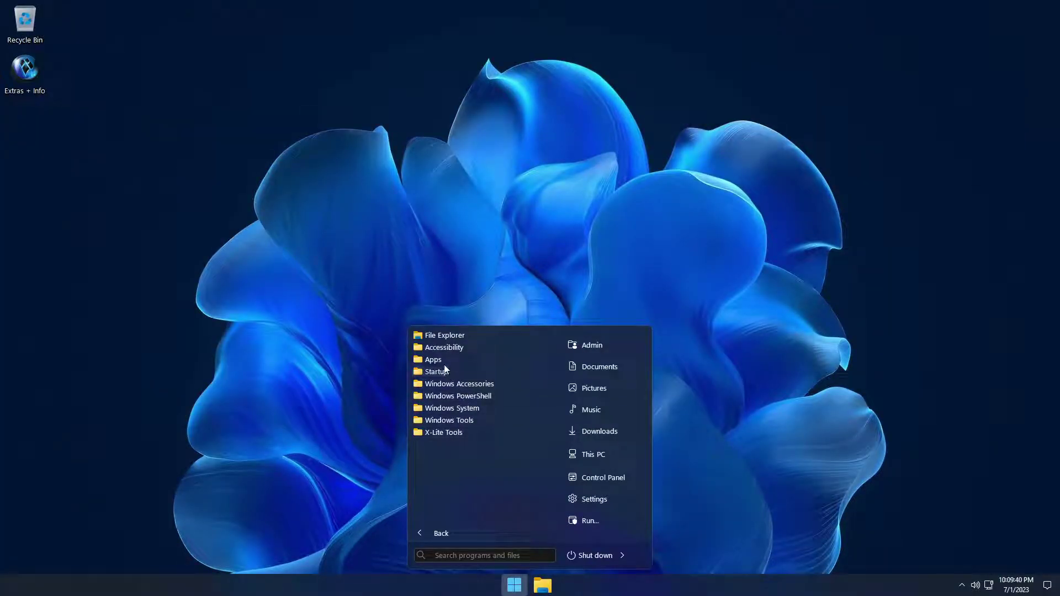
click(443, 360)
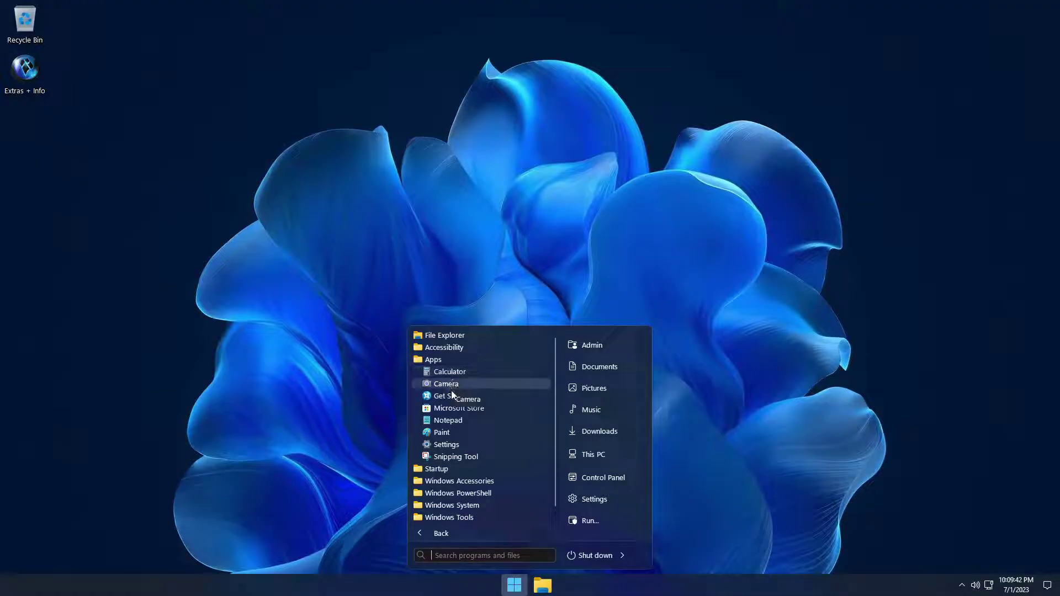
click(134, 78)
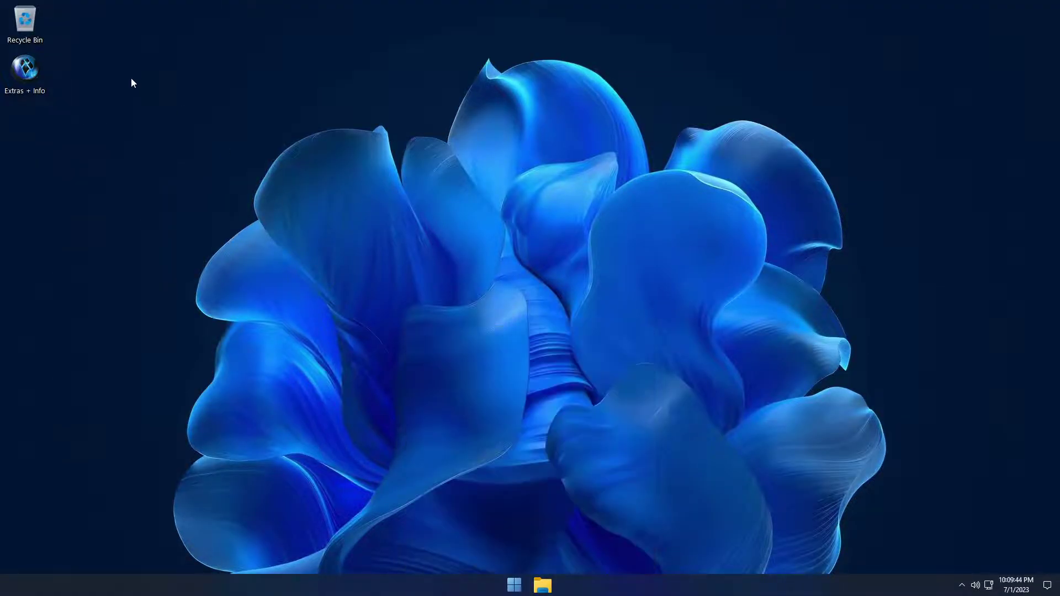
Apply the light theme with the pale lake landscape in the personalization settings and close Settings.
right_click(103, 61)
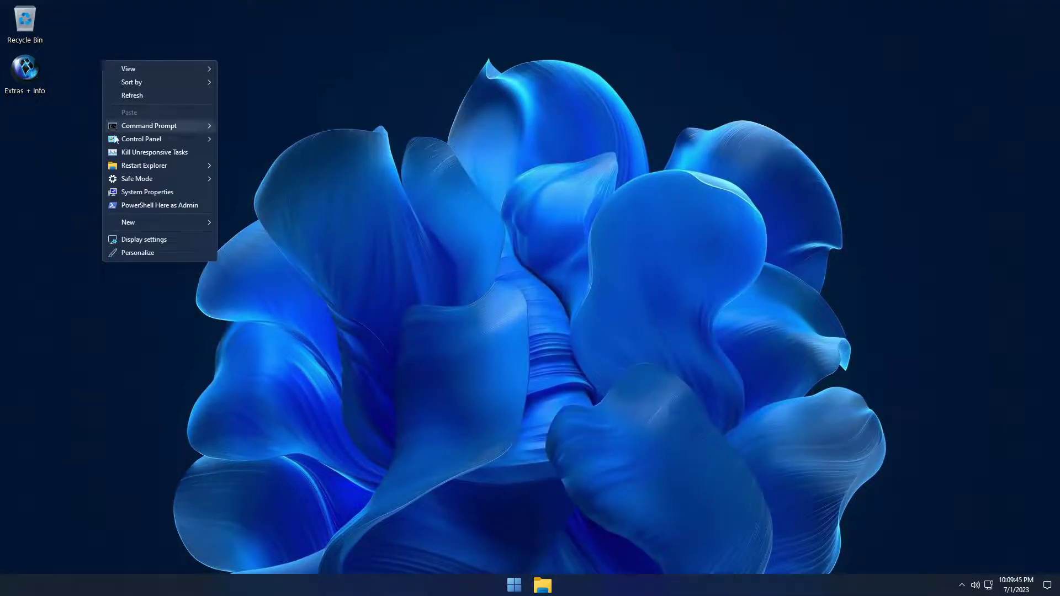
click(160, 252)
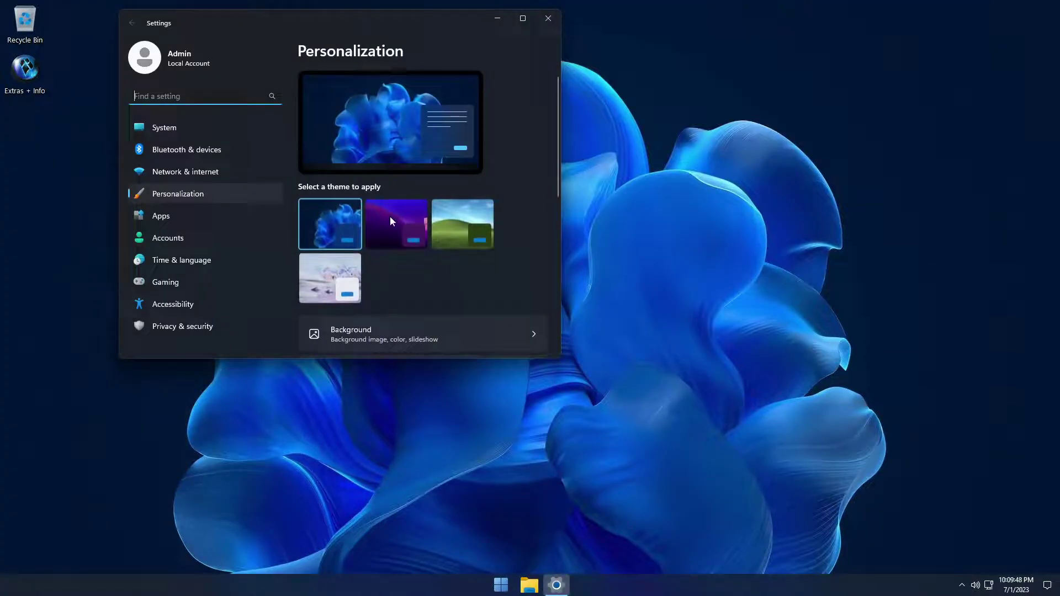
click(336, 269)
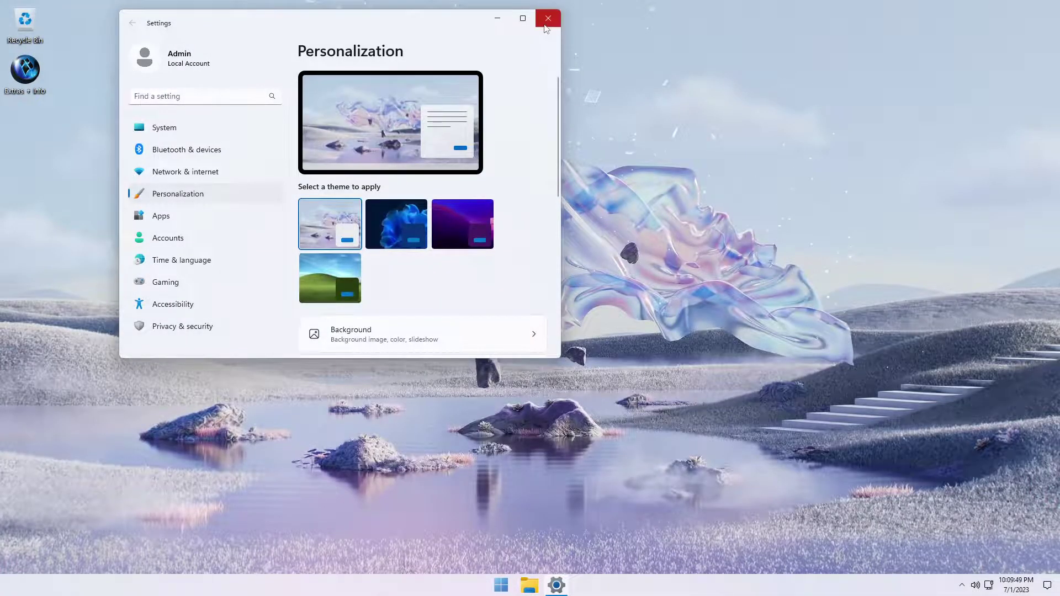
click(549, 18)
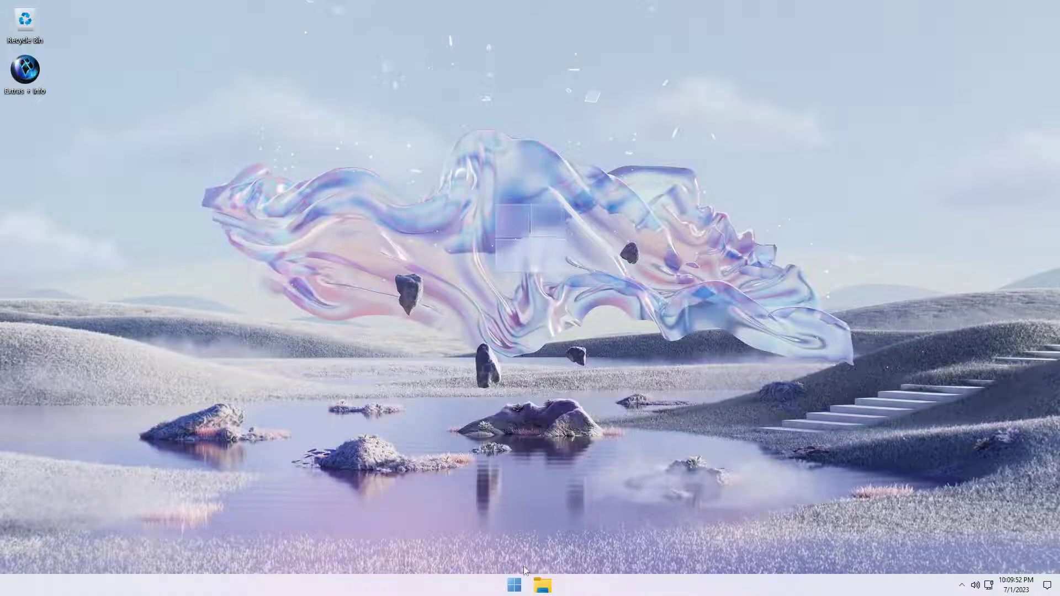
Launch Calculator from the Start menu's Apps folder to check it, and close it.
click(515, 584)
click(436, 360)
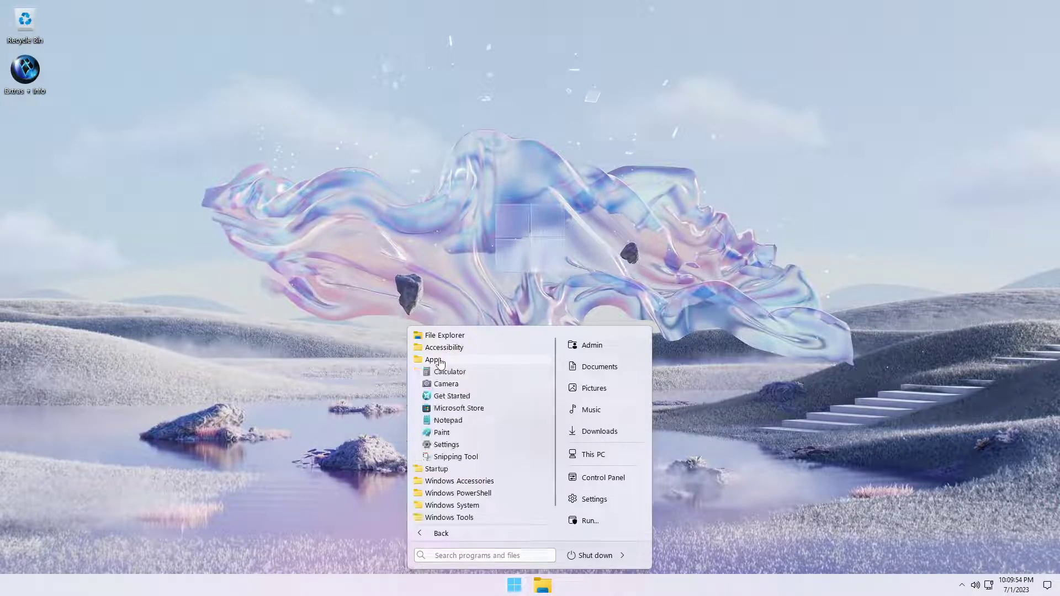
click(448, 372)
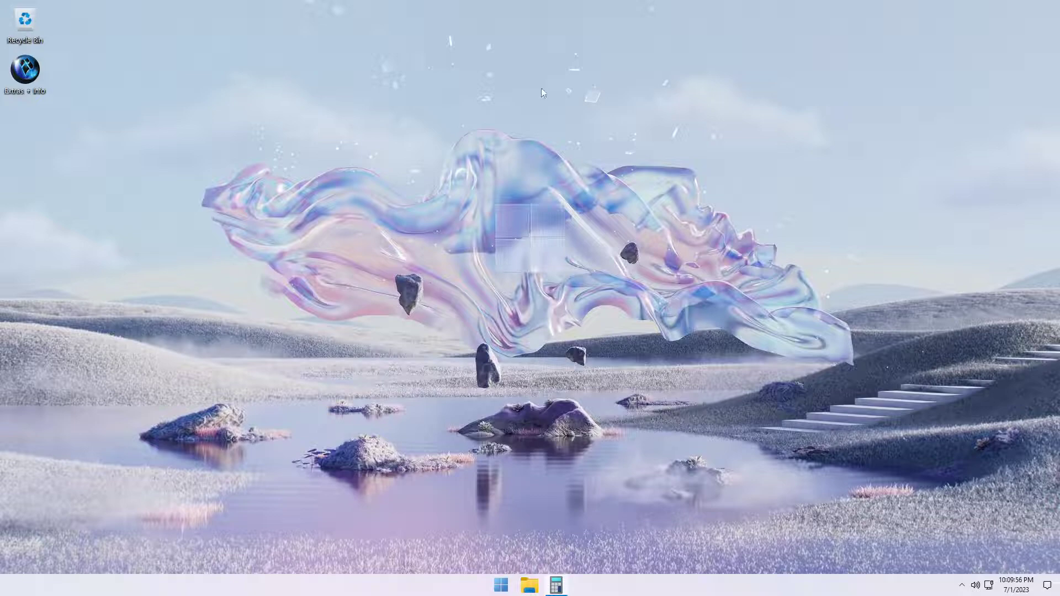
drag(112, 32, 205, 110)
click(285, 109)
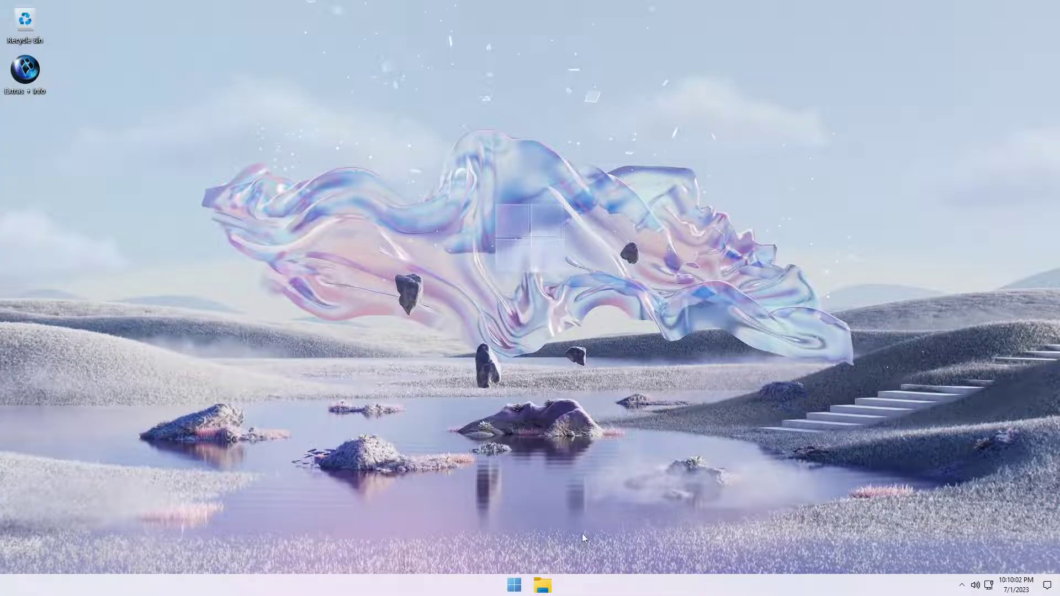
Launch Notepad from the Start menu's Apps folder and try out its tabs by adding new untitled ones.
click(514, 585)
click(423, 360)
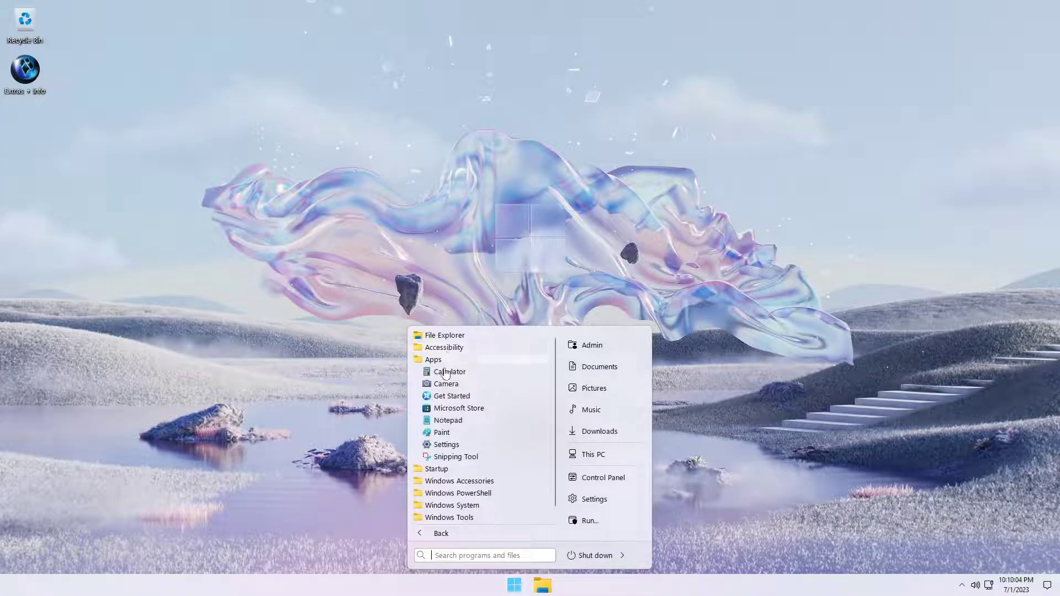
click(448, 421)
click(244, 87)
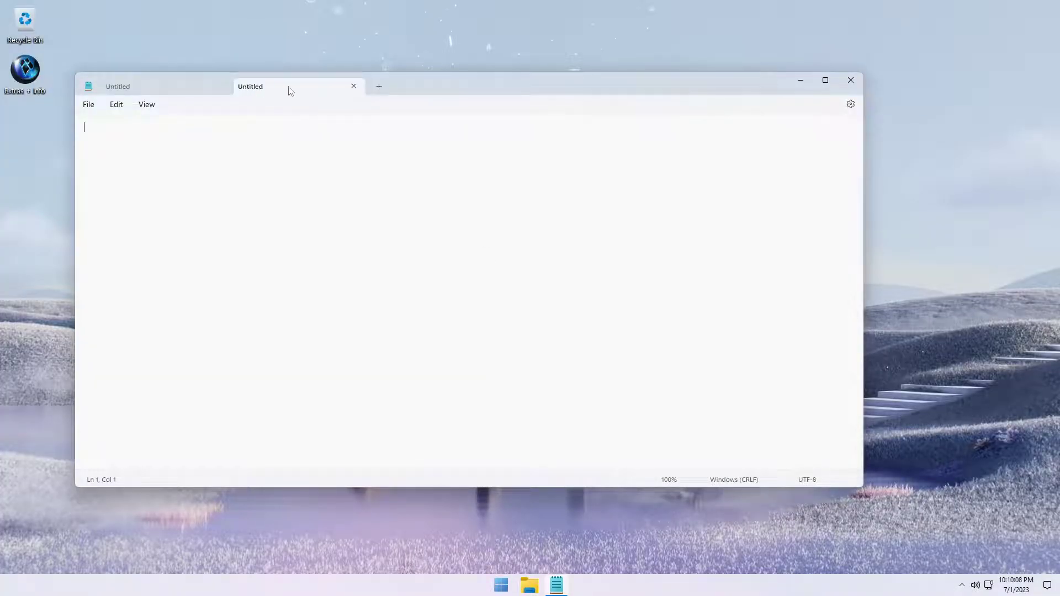
click(380, 87)
drag(413, 87, 410, 127)
click(907, 126)
Check the version number in Notepad's settings and close Notepad.
click(851, 104)
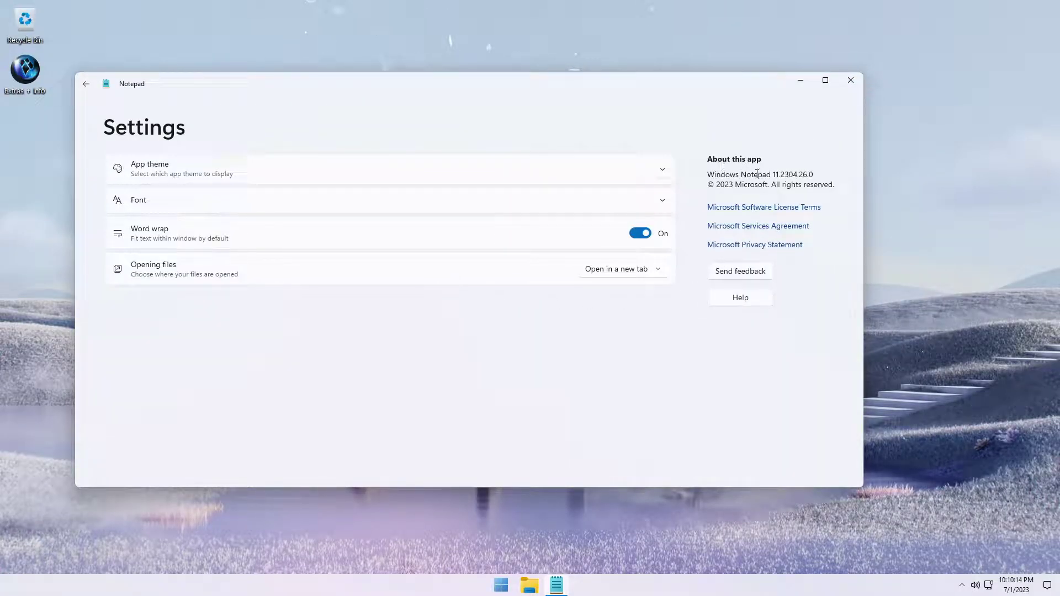
drag(771, 176, 820, 175)
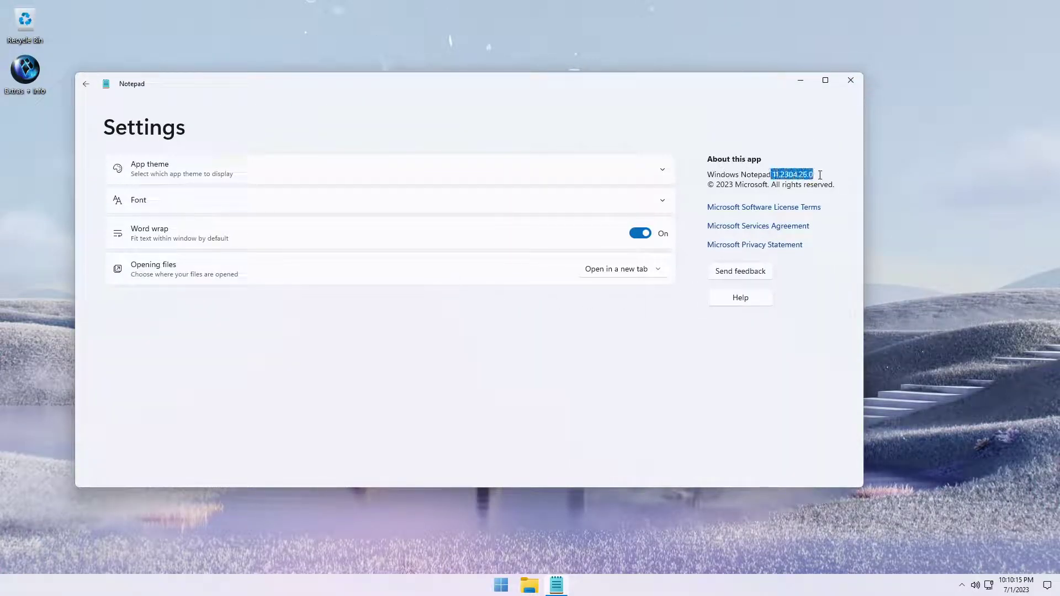
click(851, 80)
Launch Paint from the Apps folder and draw a freehand, underlined "Windows" with a heart below it.
click(515, 586)
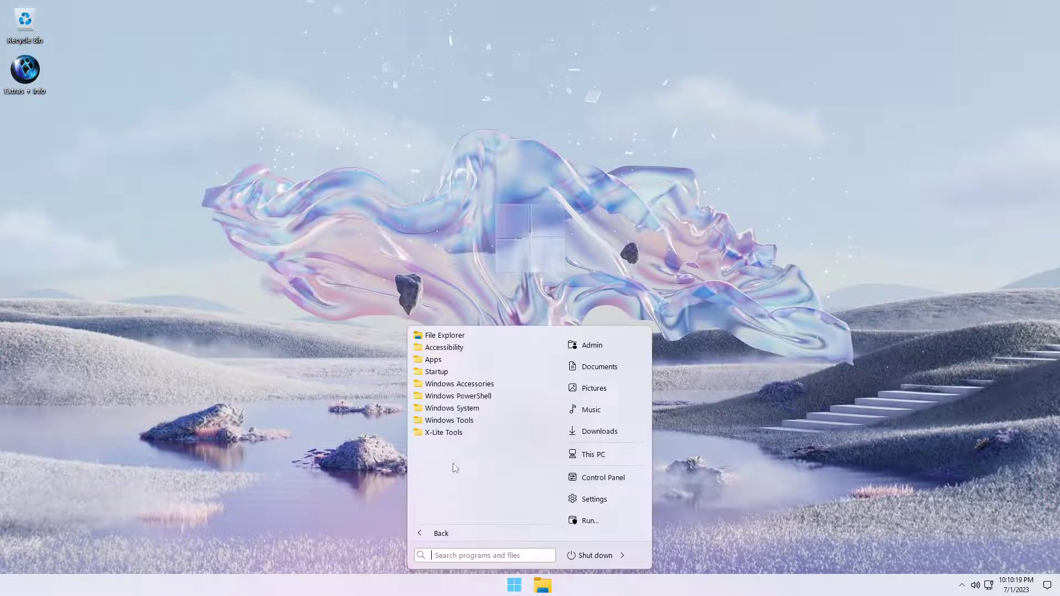
click(451, 361)
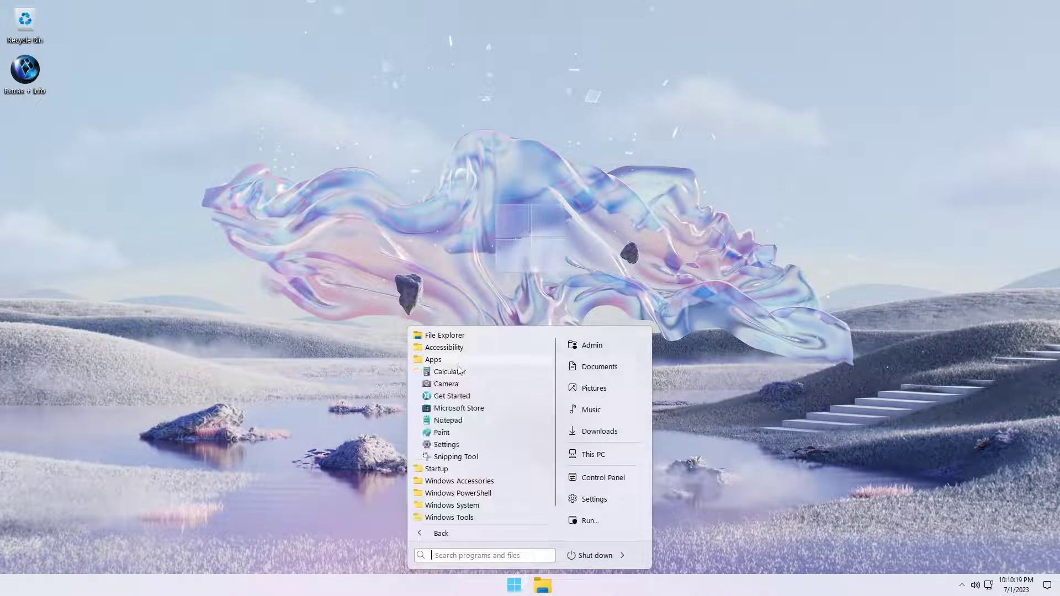
click(441, 434)
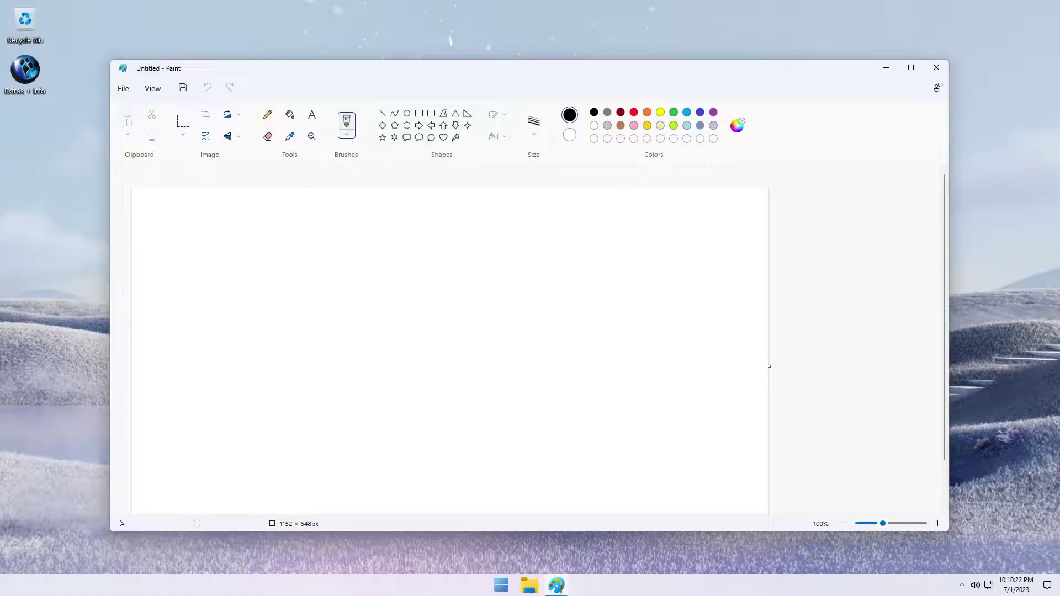
mouse_move(176, 208)
mouse_down()
mouse_move(187, 248)
mouse_move(239, 207)
mouse_up()
mouse_move(314, 248)
mouse_down()
mouse_move(322, 284)
mouse_move(357, 311)
mouse_up()
drag(389, 178, 397, 224)
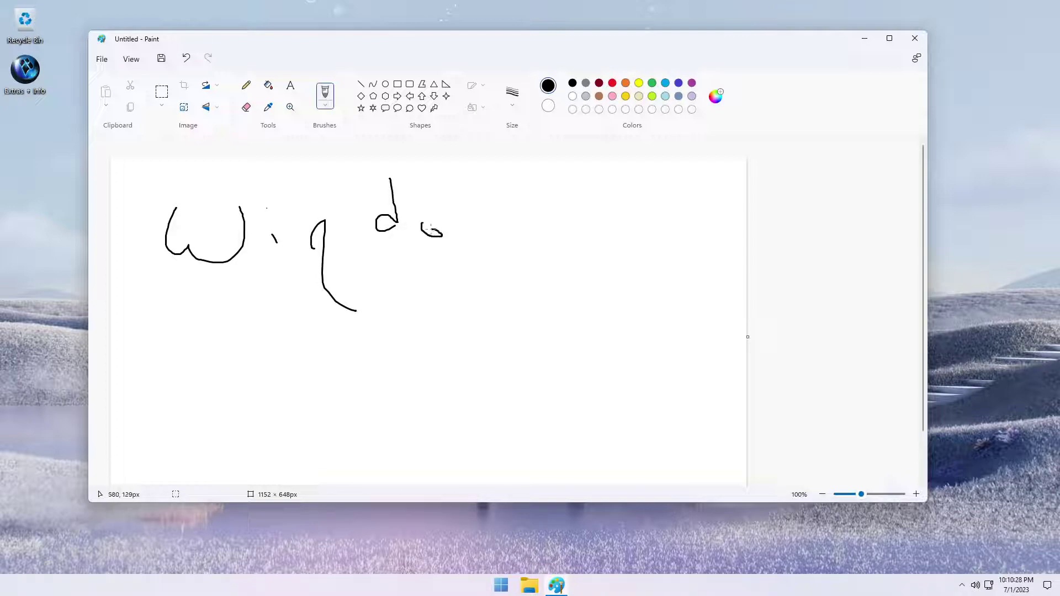
drag(522, 231, 468, 239)
drag(219, 310, 293, 299)
drag(364, 269, 519, 254)
mouse_move(348, 478)
mouse_down()
mouse_move(428, 345)
mouse_move(464, 338)
mouse_move(481, 394)
mouse_move(375, 445)
mouse_move(360, 481)
mouse_up()
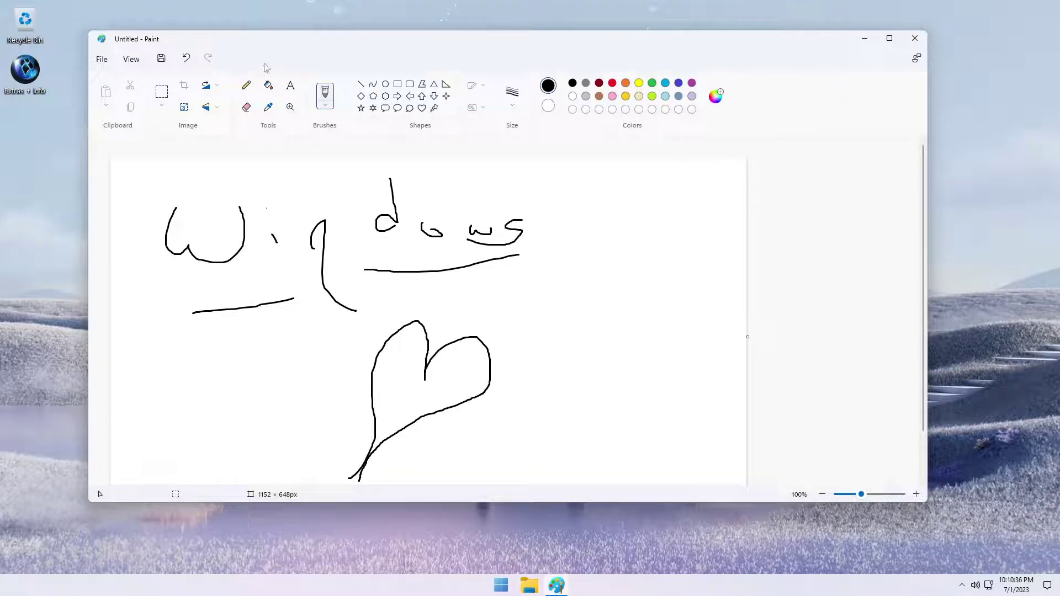
Check the About Paint version information and close Paint without saving the drawing.
click(102, 59)
click(158, 265)
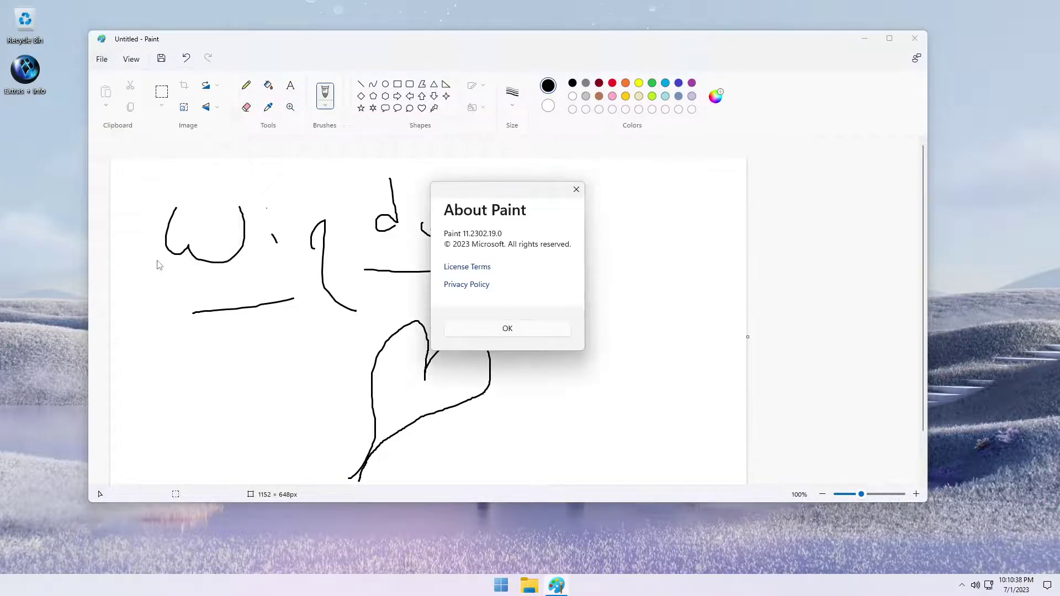
click(507, 330)
click(916, 38)
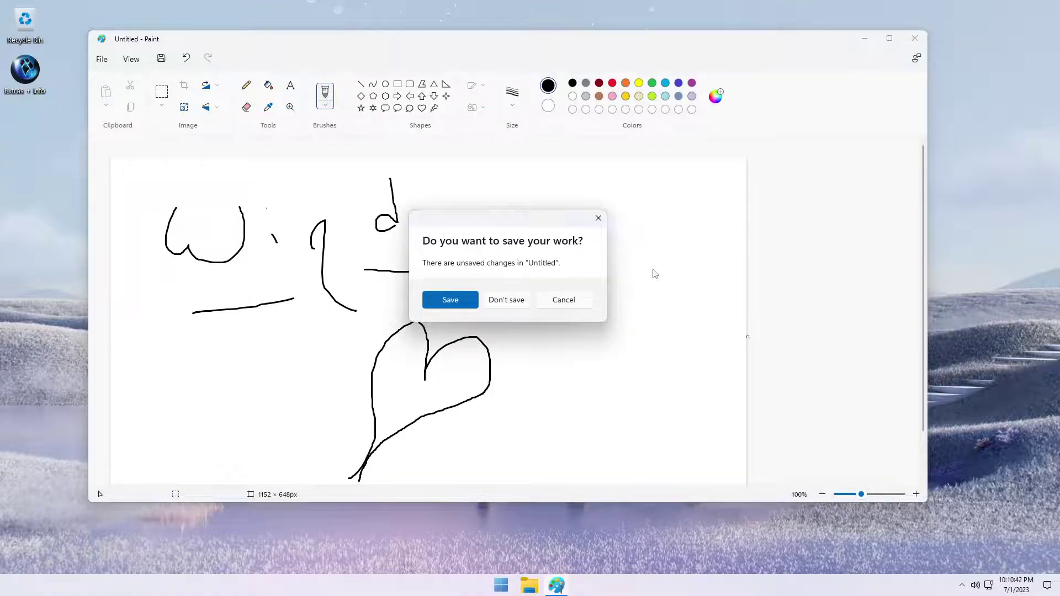
click(512, 304)
Launch Snipping Tool from the Start menu's Apps folder to check its window, and close it.
click(514, 586)
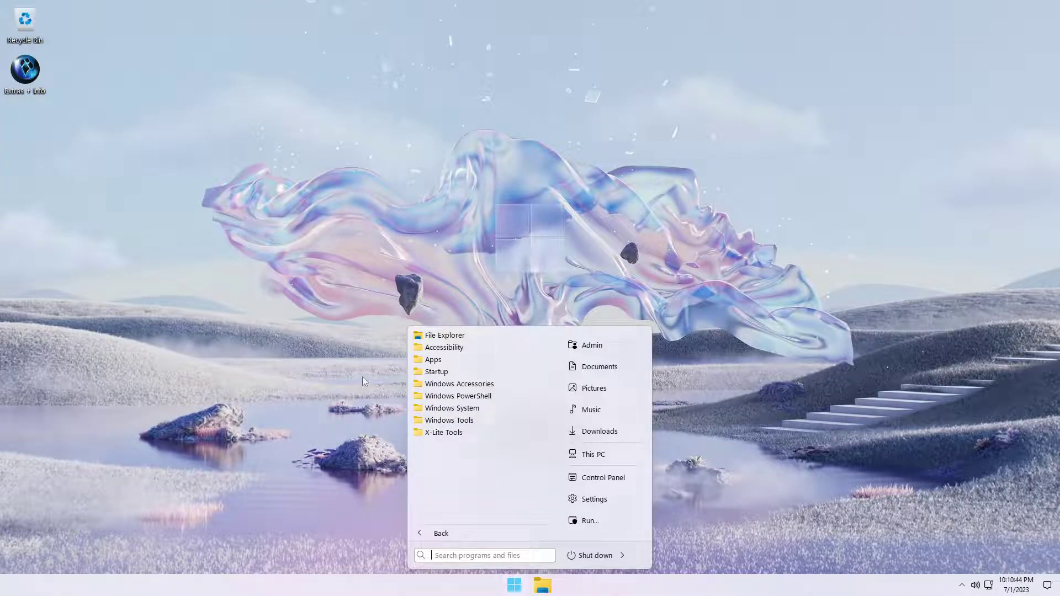
click(433, 359)
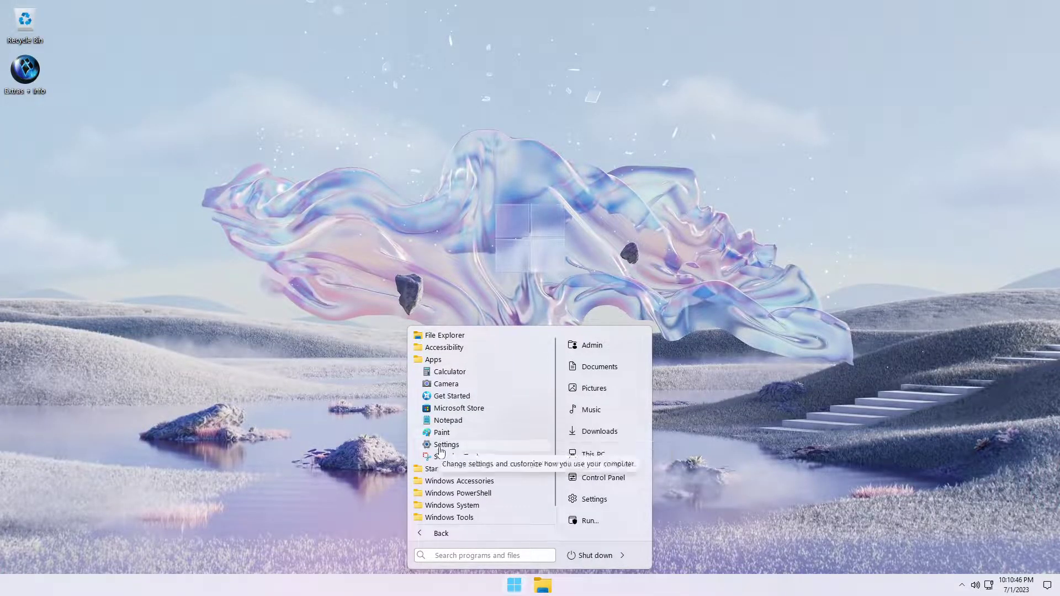
click(473, 458)
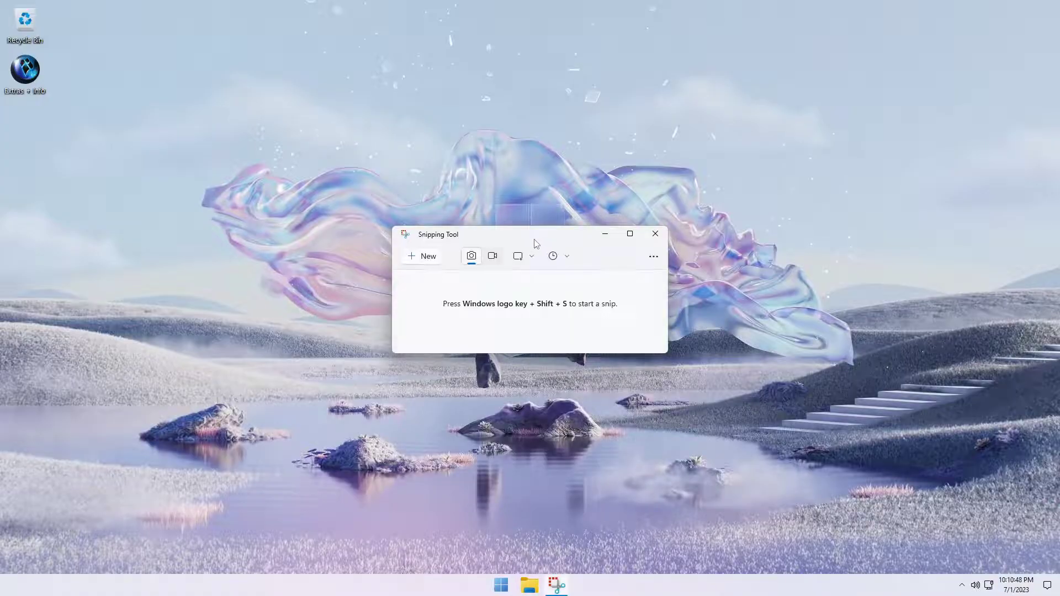
drag(548, 243, 276, 68)
click(382, 60)
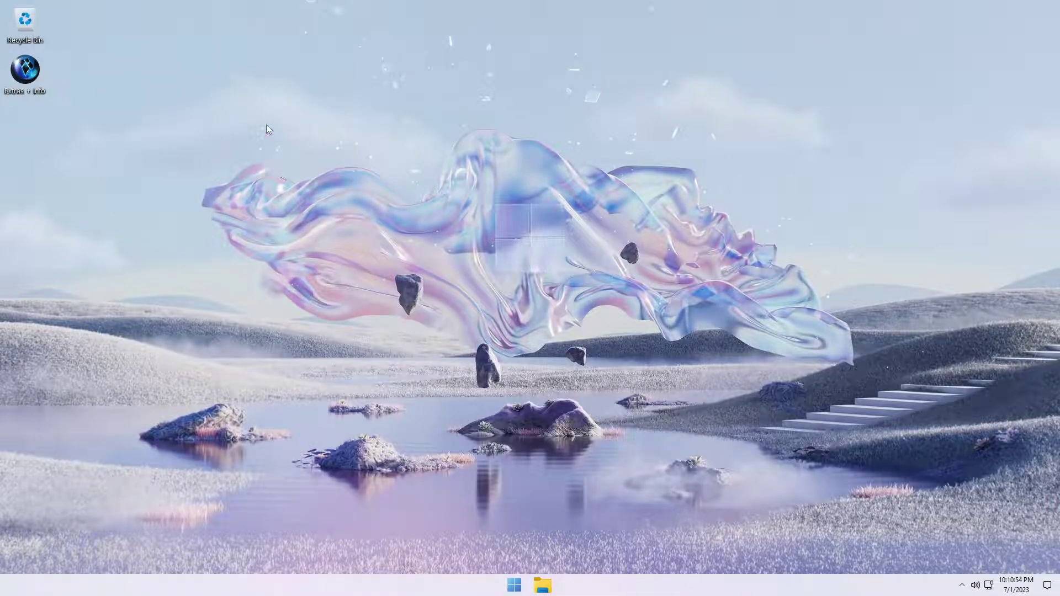
right_click(266, 69)
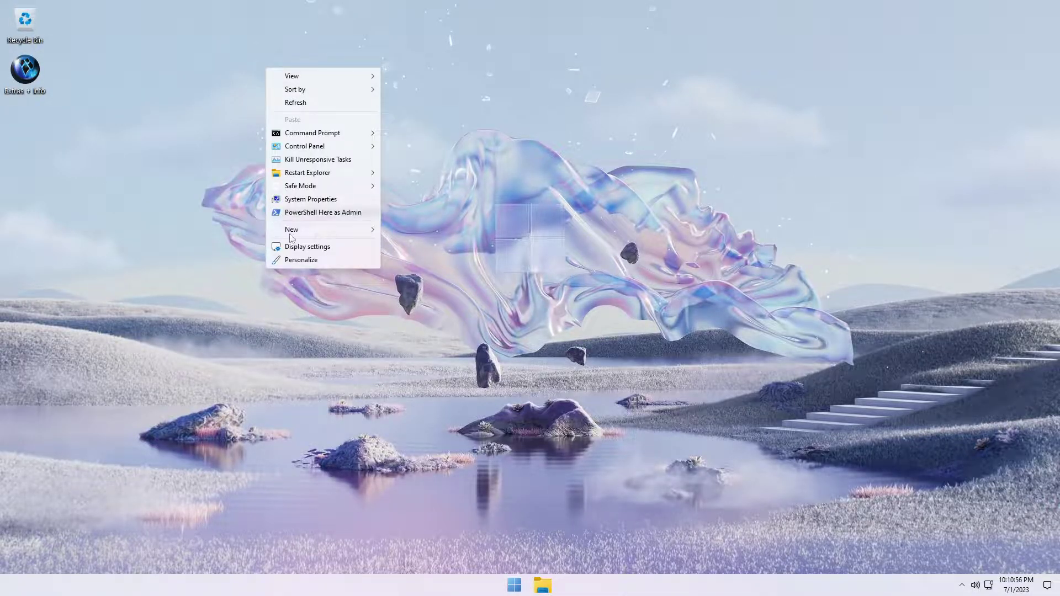
click(456, 396)
Open the Language & region settings under Time & language and check the available Windows display languages.
click(515, 585)
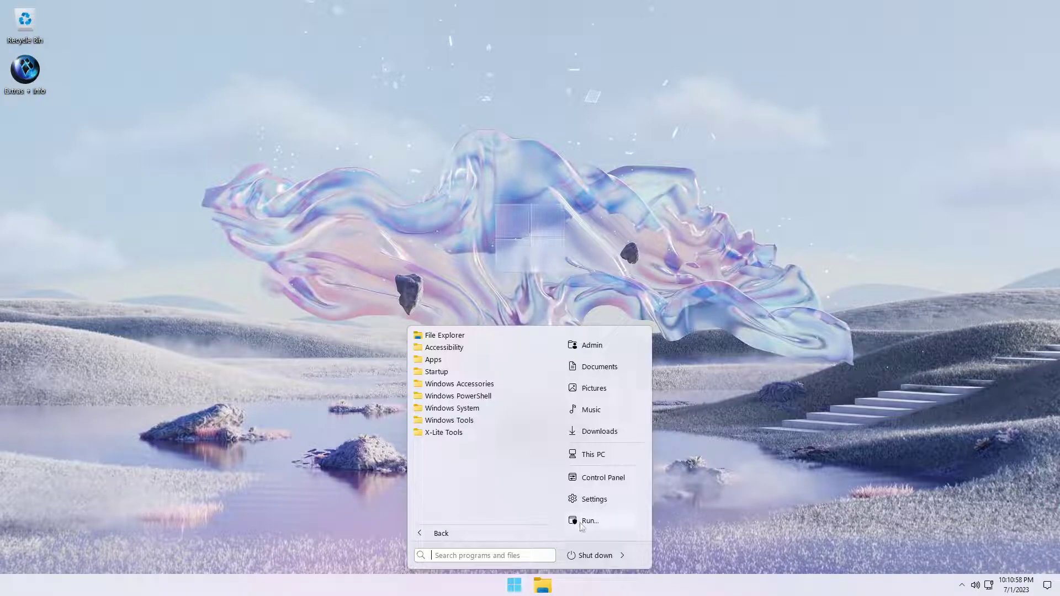
click(615, 499)
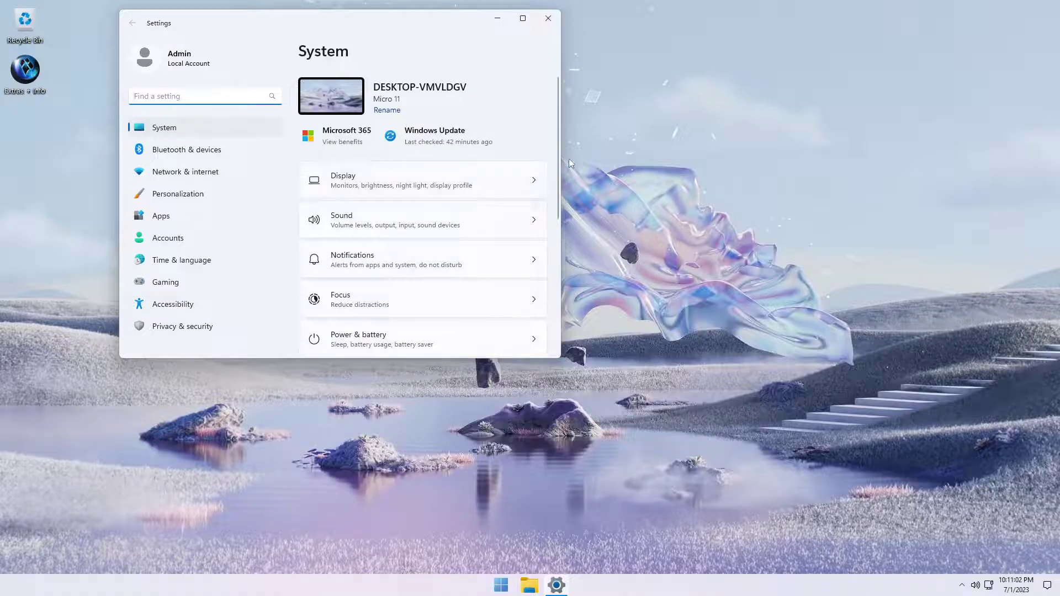
scroll(558, 105, down, 1)
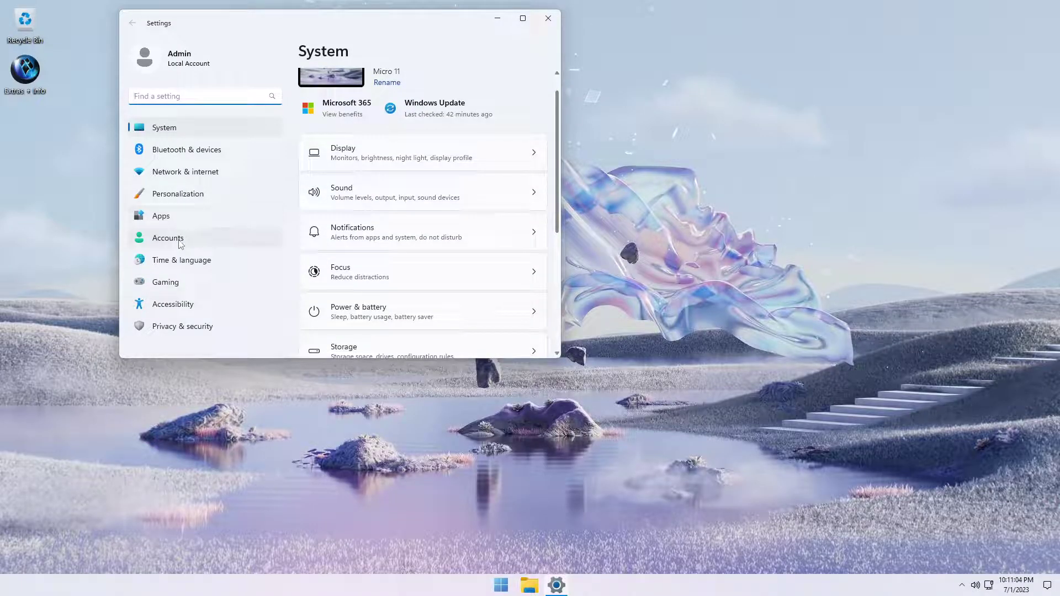
click(173, 264)
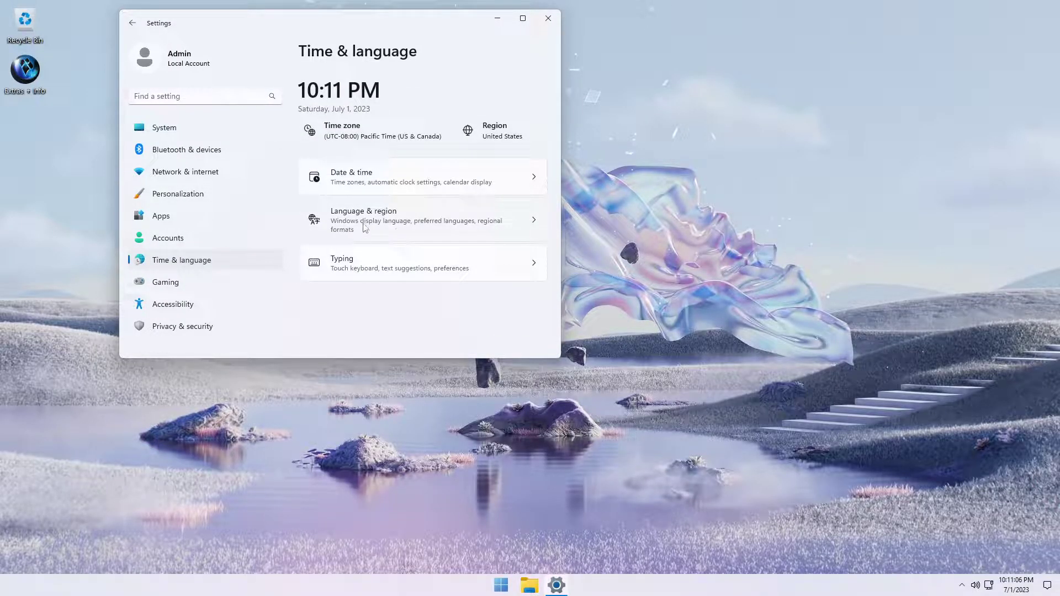
click(517, 224)
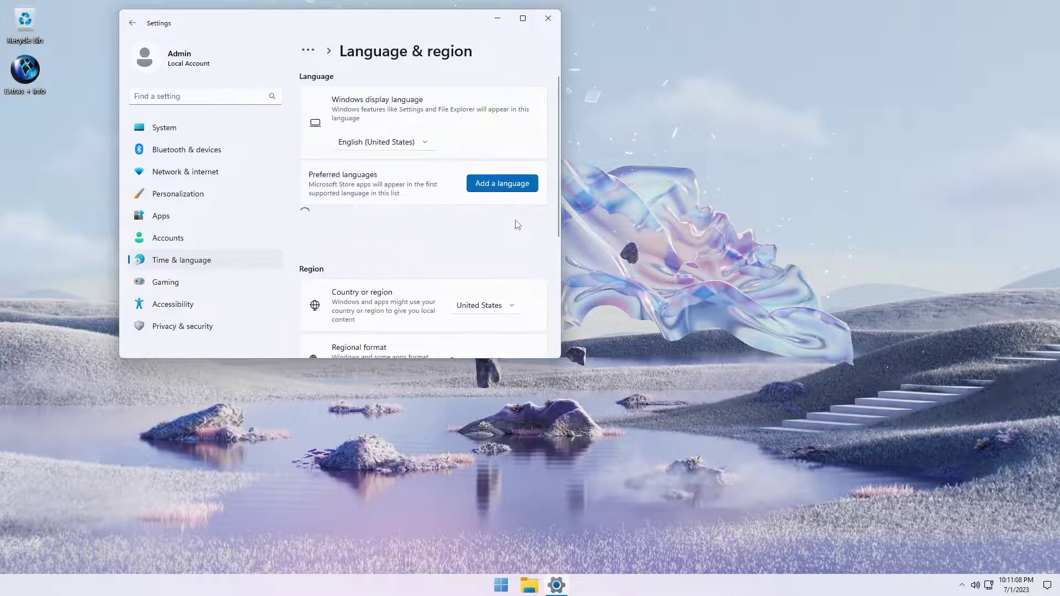
click(354, 145)
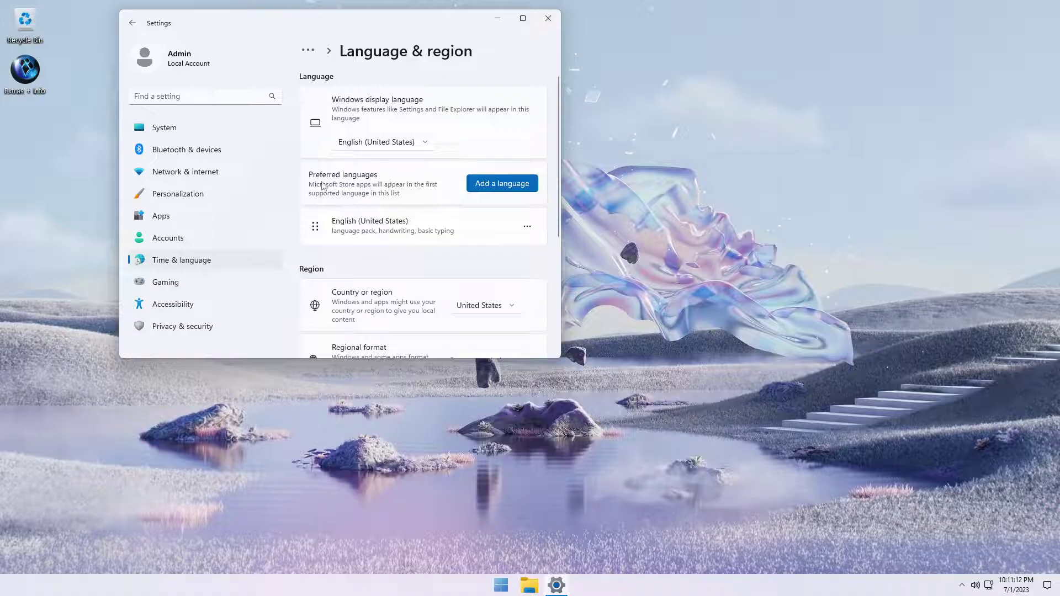
Search for "ital" among the installable languages and install Italiano (Italia) with its language pack.
click(514, 187)
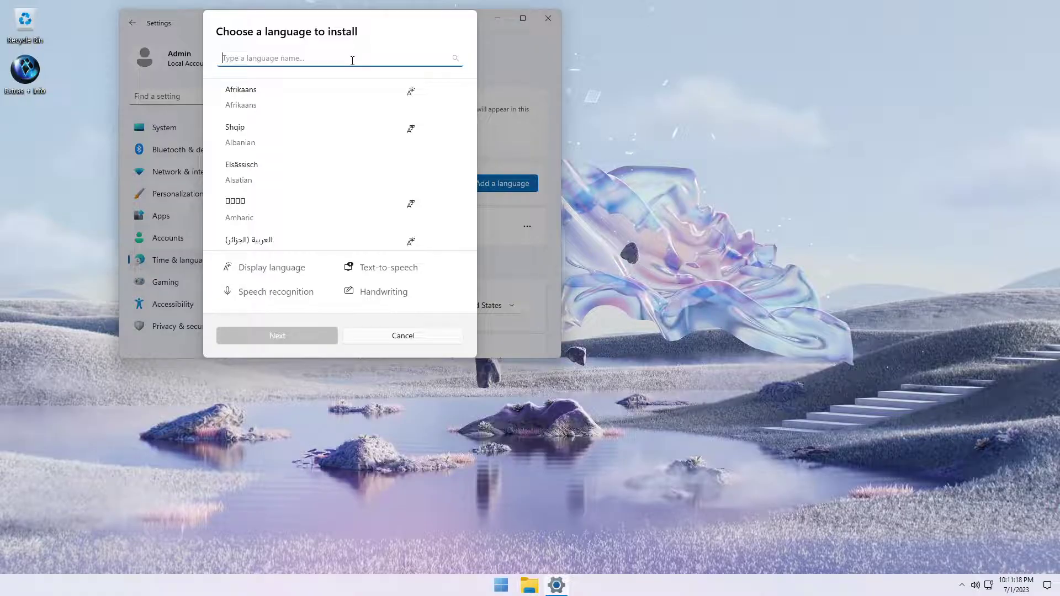
text(ital)
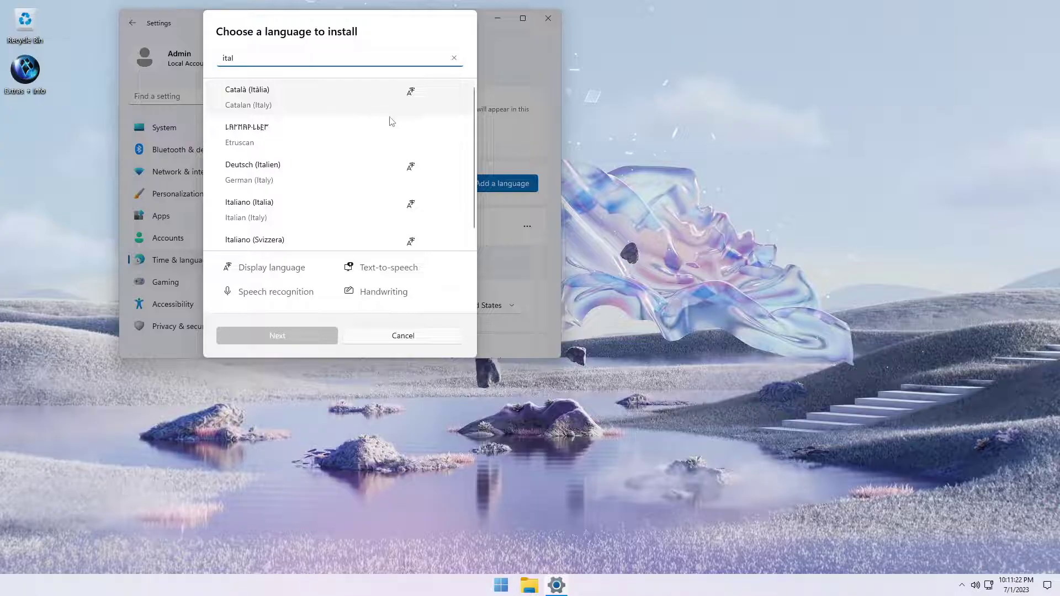
scroll(402, 142, down, 1)
click(265, 191)
click(288, 338)
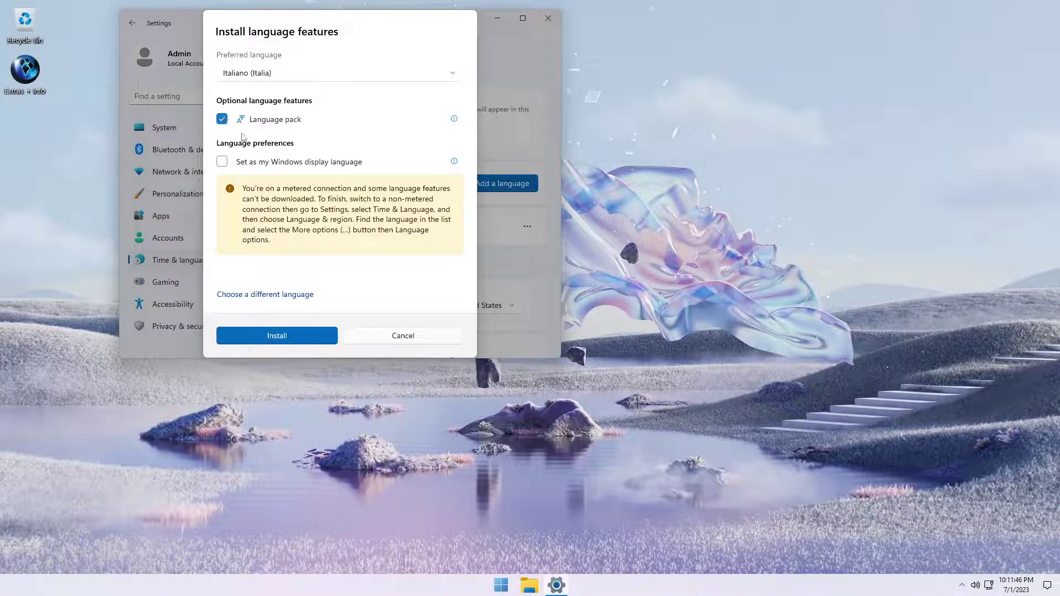
click(295, 338)
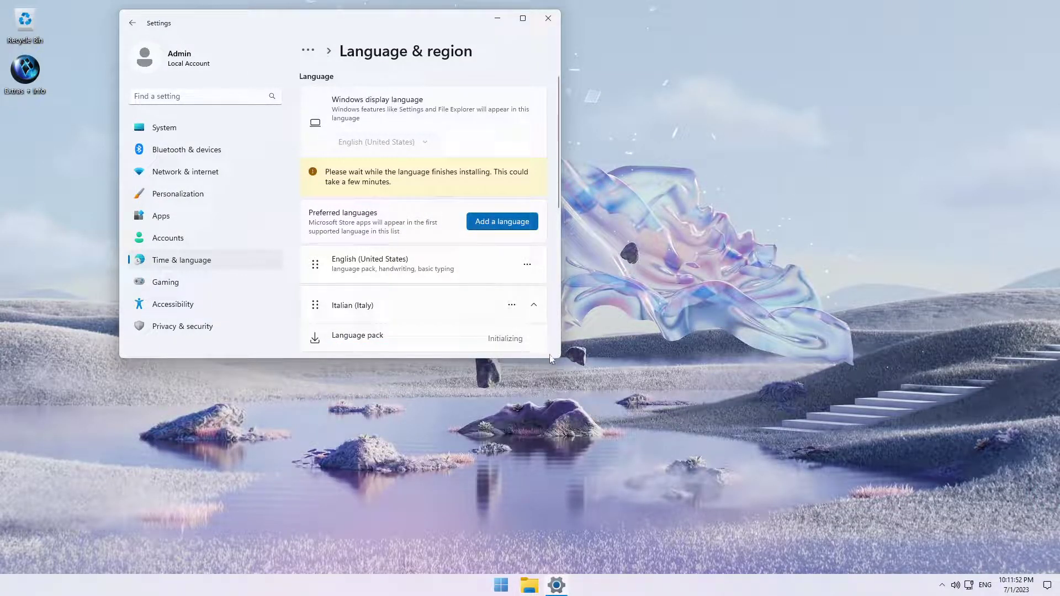
Make the Settings window taller, search for "espanol" and install Español (México) with its language pack.
drag(558, 358, 559, 402)
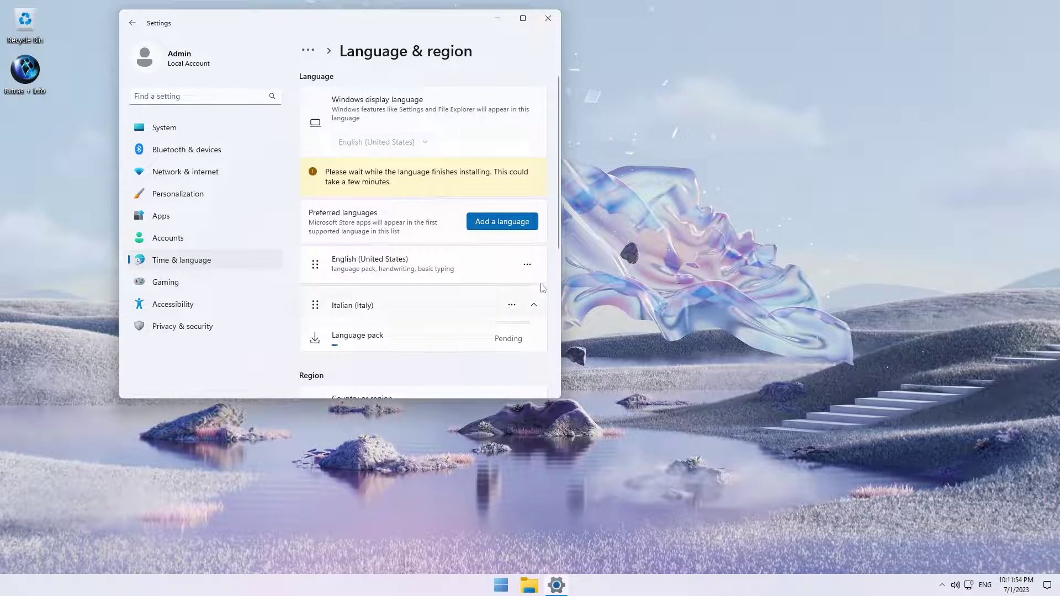
click(512, 223)
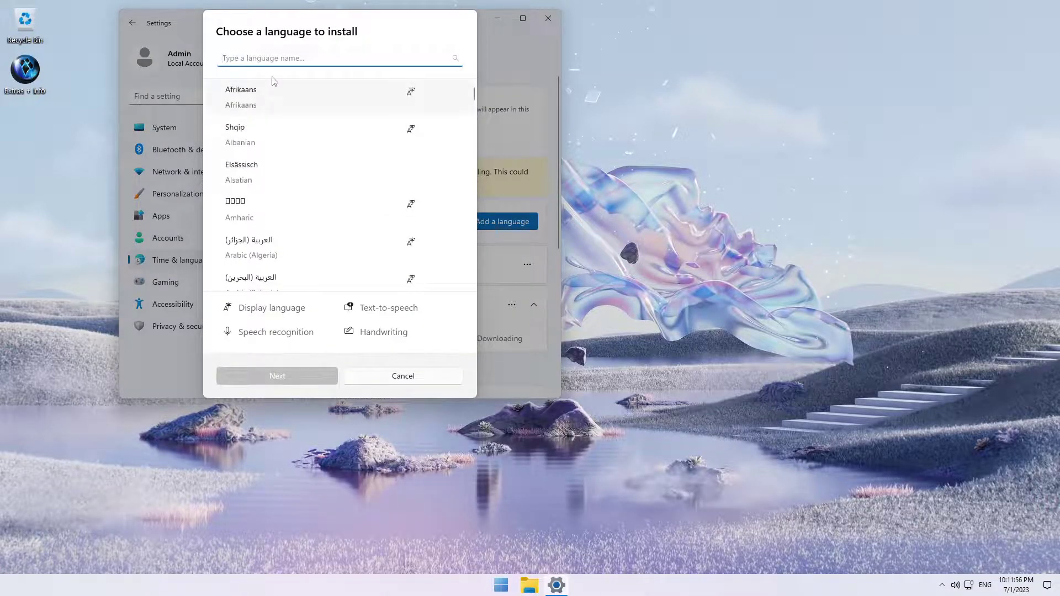
text(espanol)
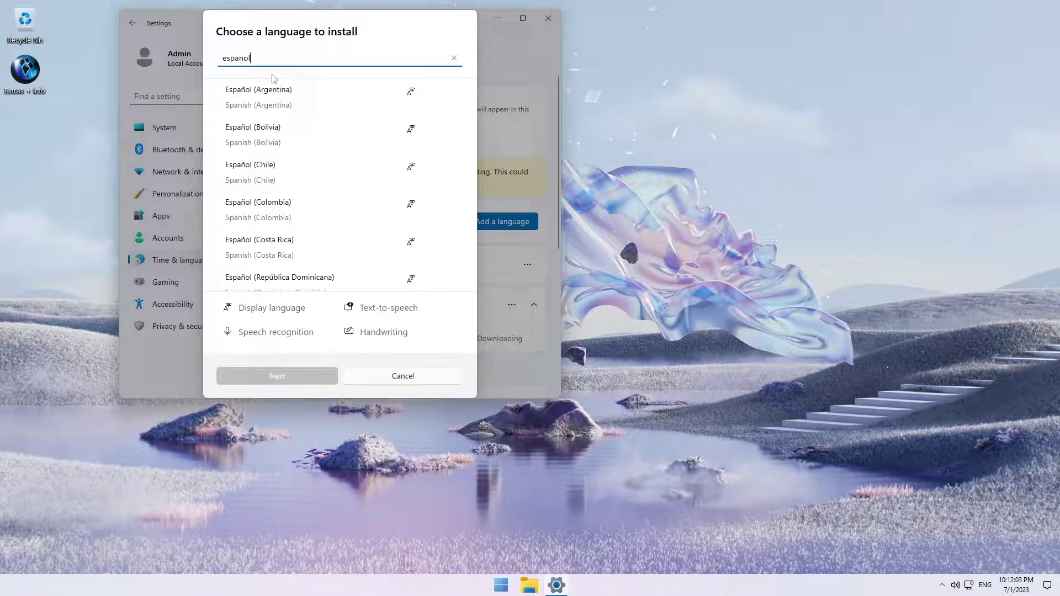
scroll(314, 161, down, 3)
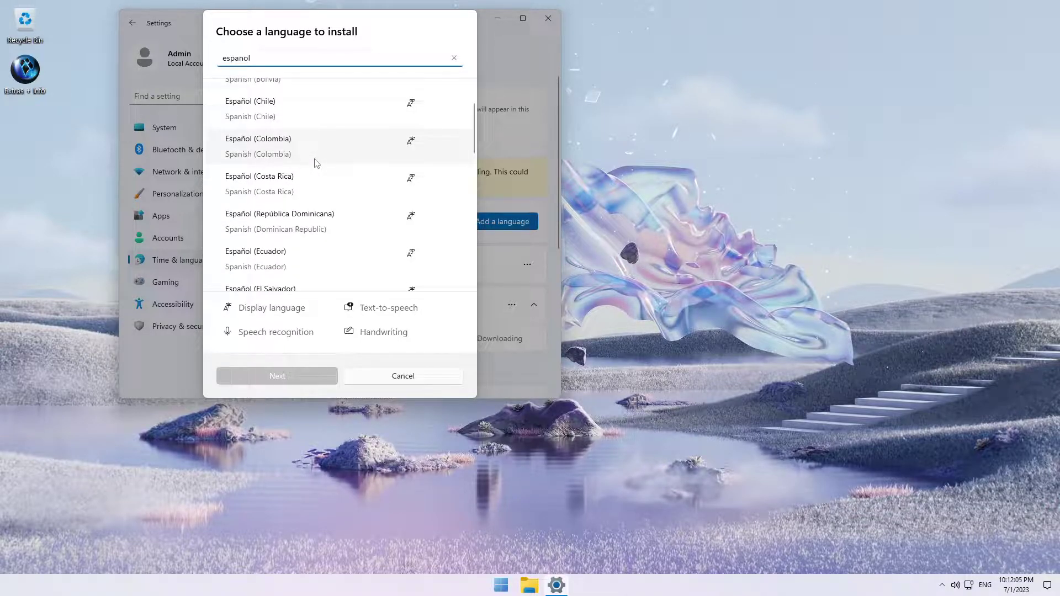
scroll(319, 163, down, 3)
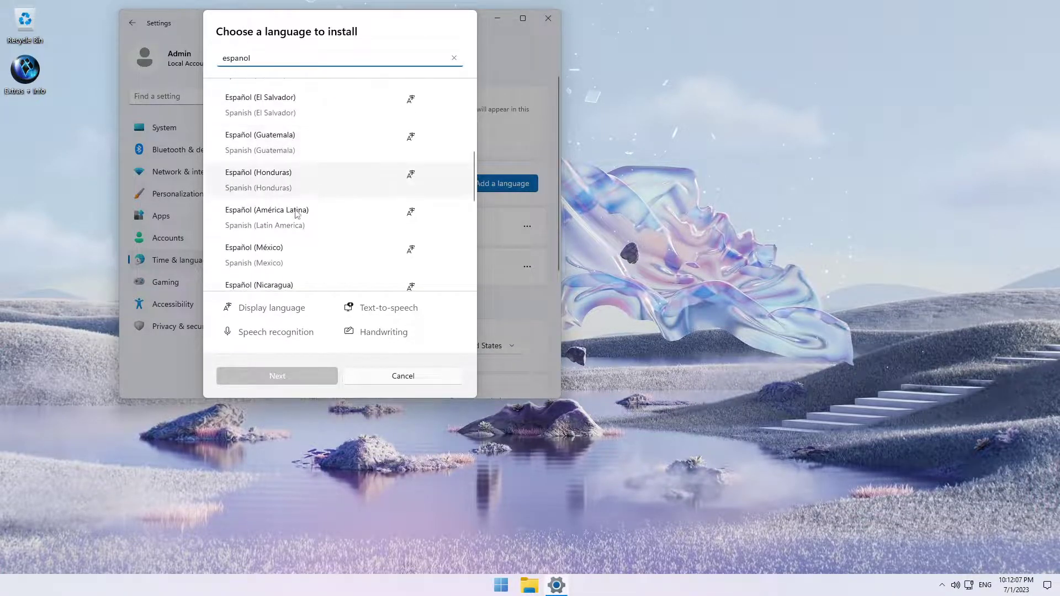
click(275, 257)
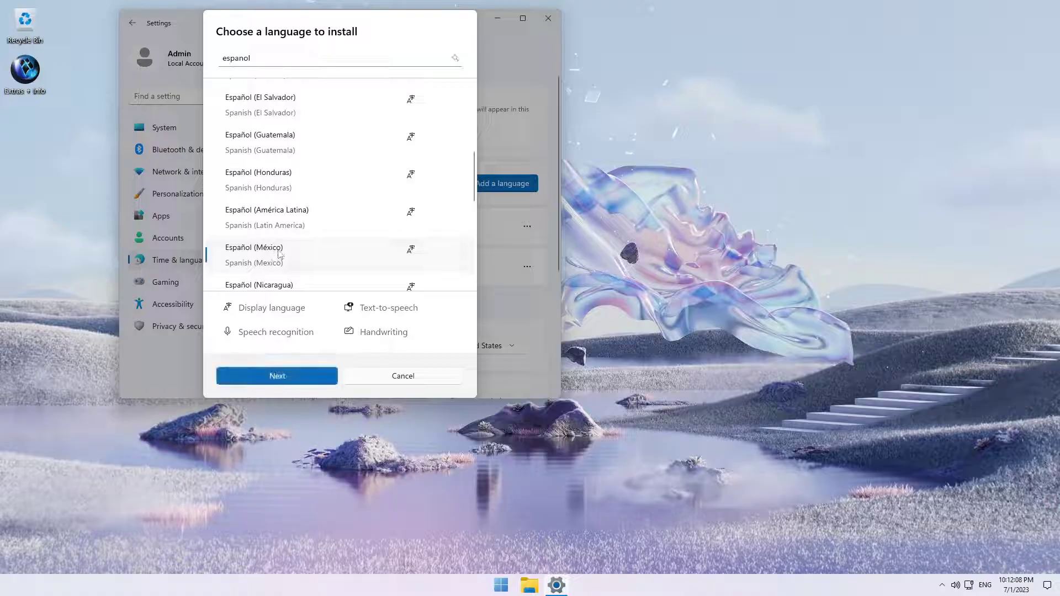
click(290, 380)
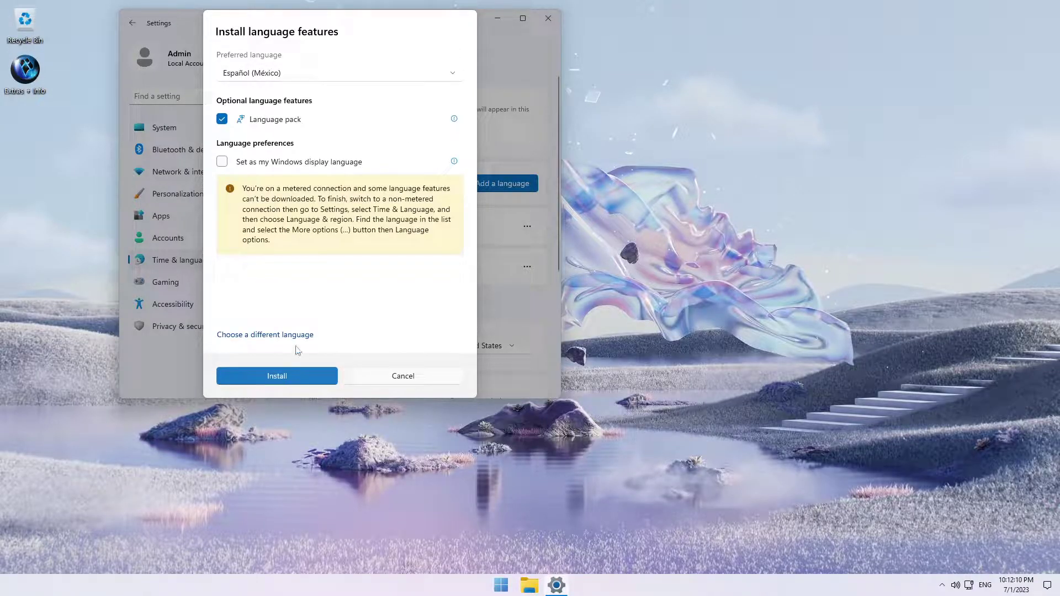
click(284, 384)
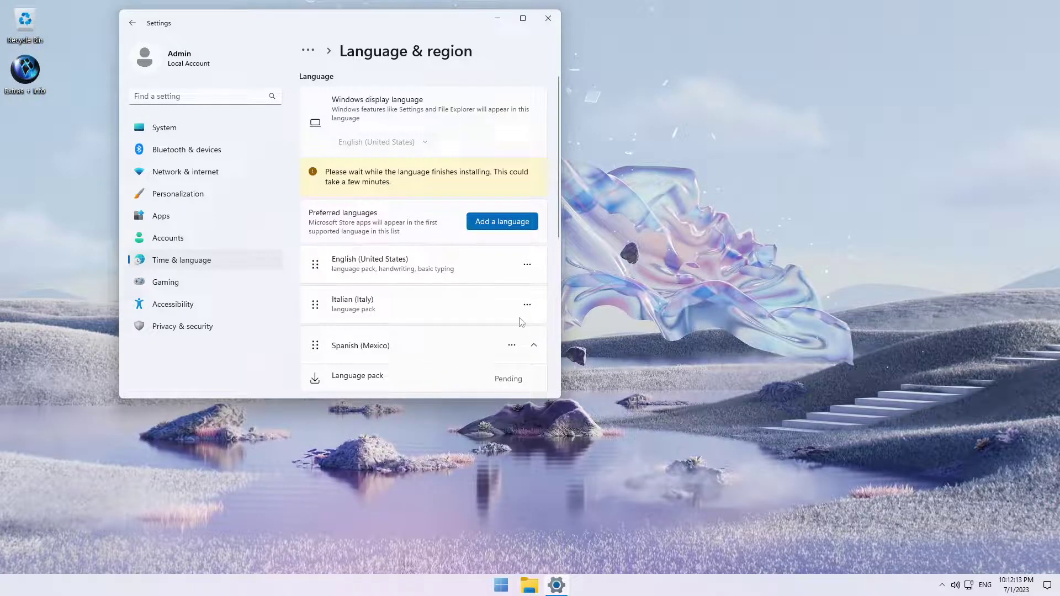
Check the language pack installation in the Spanish (Mexico) language options and return to Language & region.
scroll(508, 268, down, 1)
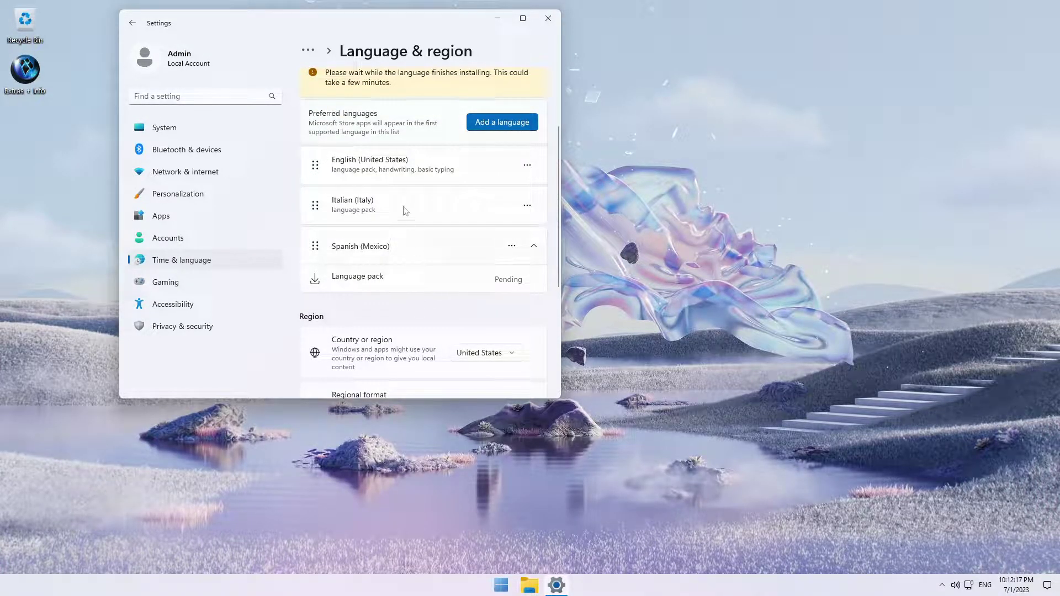
click(527, 206)
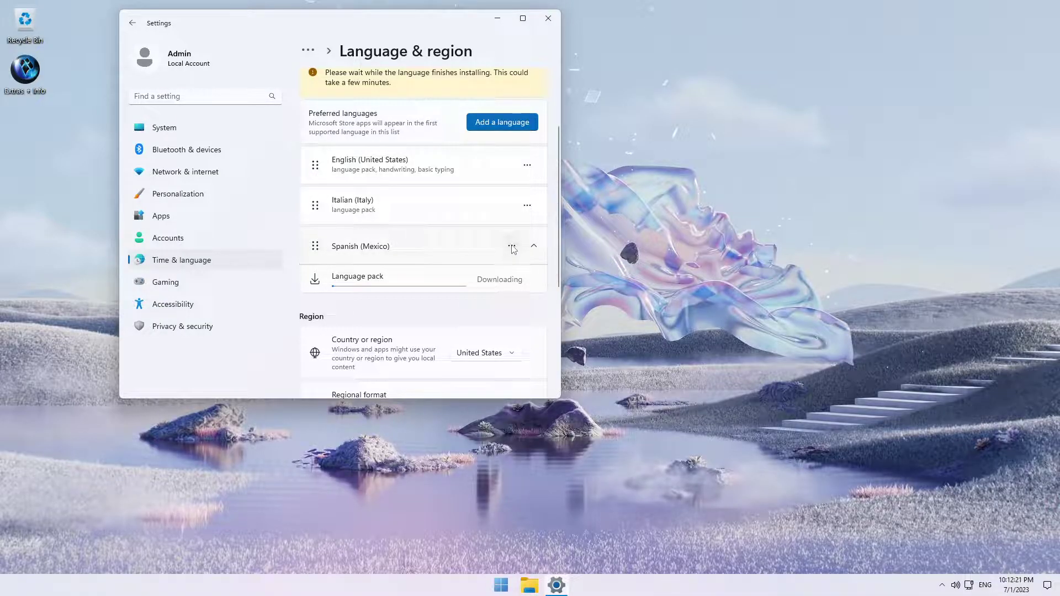
click(512, 247)
click(499, 269)
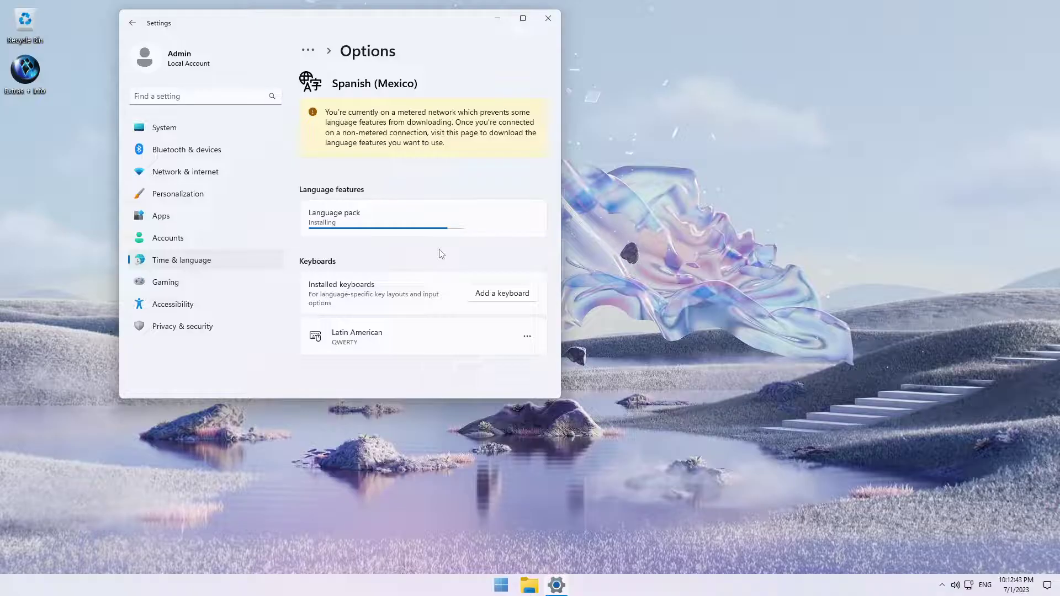
click(132, 23)
scroll(416, 303, up, 1)
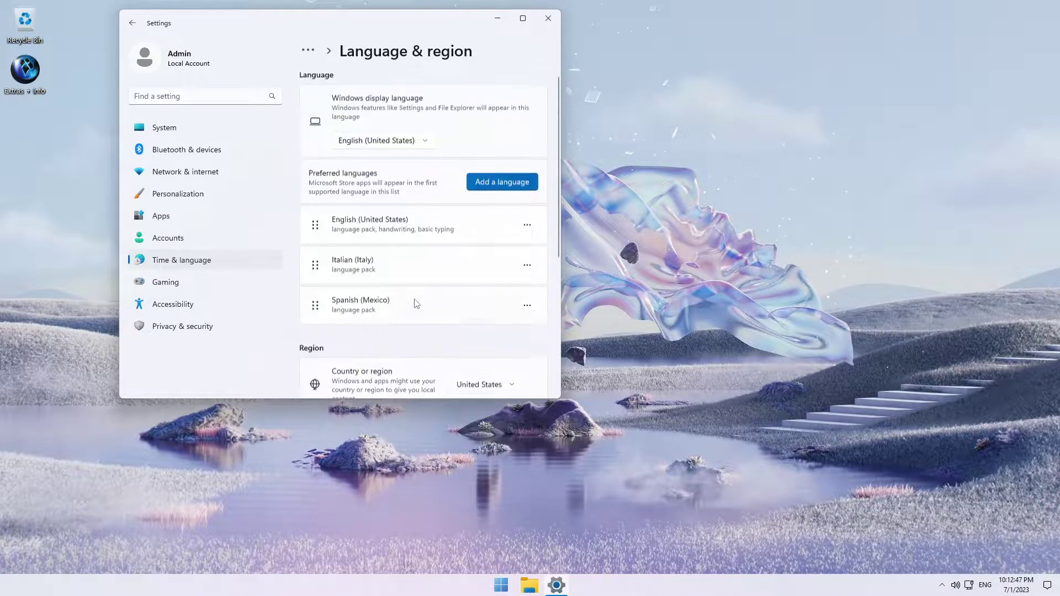
Set the Windows display language to Italiano (Italia), sign out to apply it and sign back in as Admin.
click(426, 143)
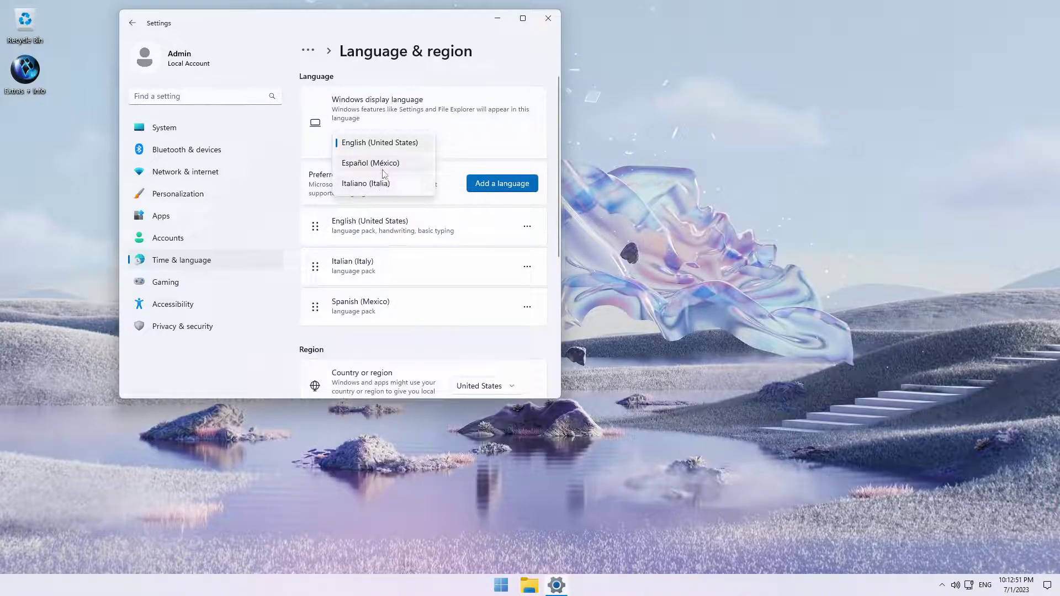
click(412, 184)
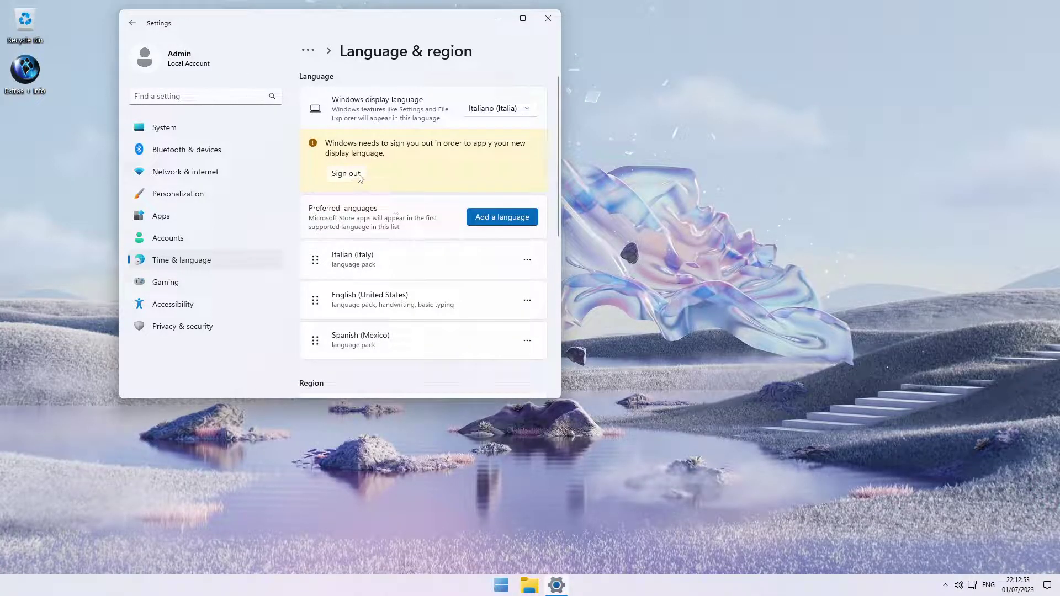
click(346, 174)
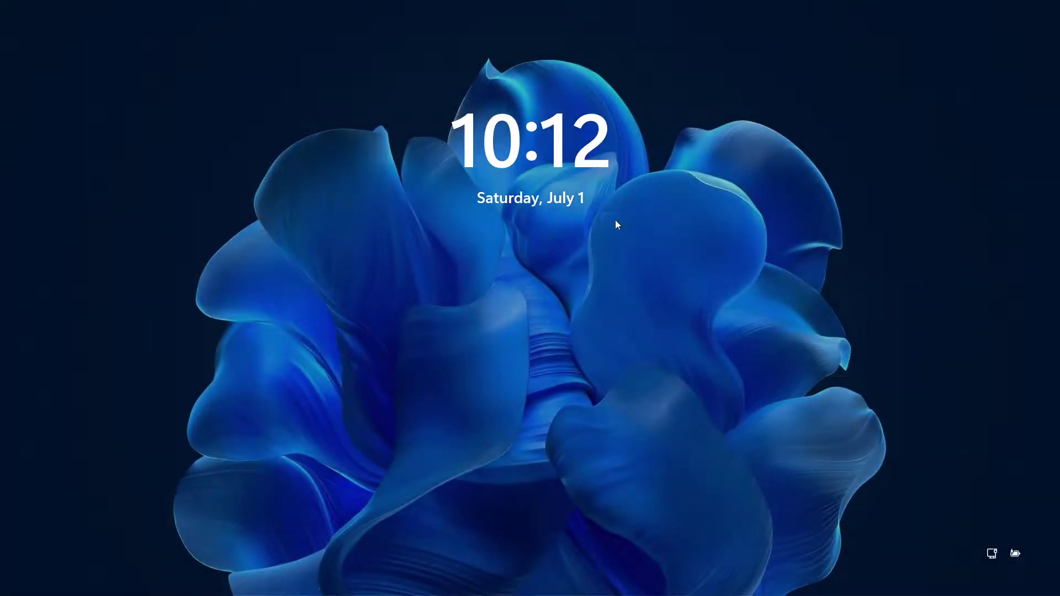
click(562, 276)
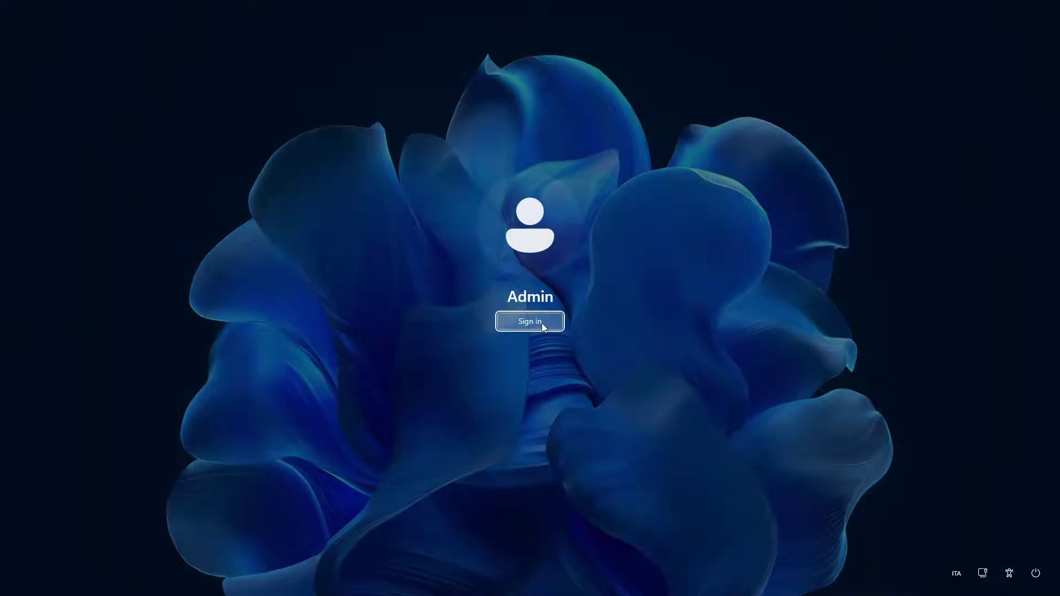
click(541, 323)
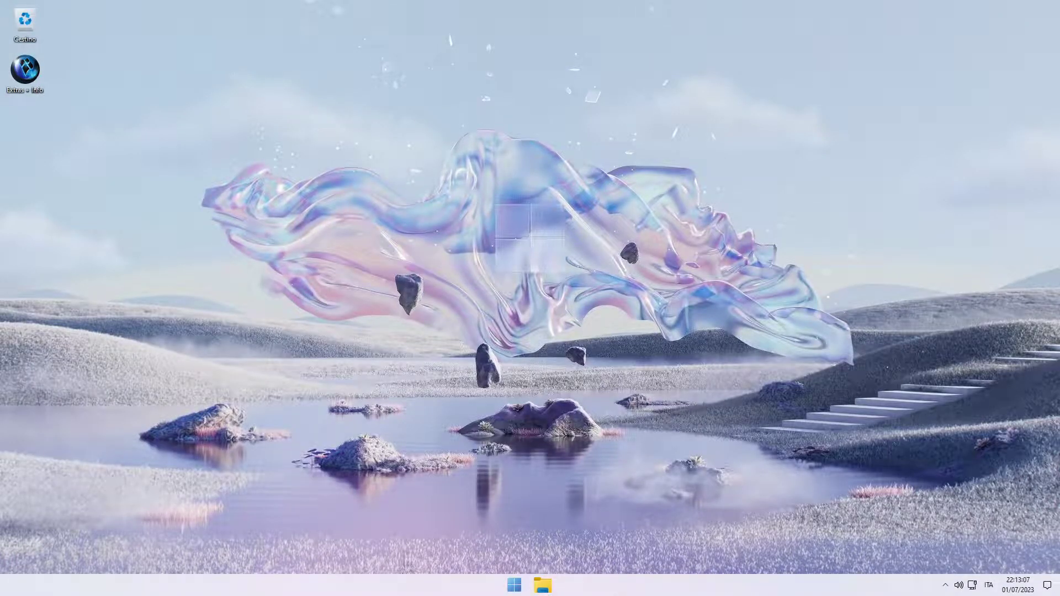
Check the Italian translation of the Start menu and the Questo PC window, and close the window.
click(520, 586)
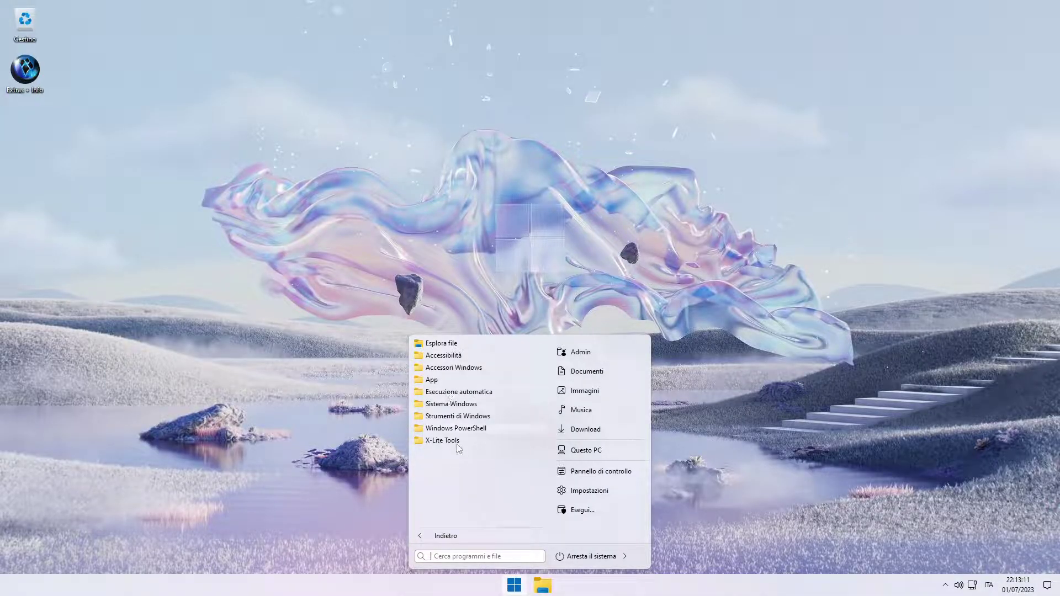
click(406, 150)
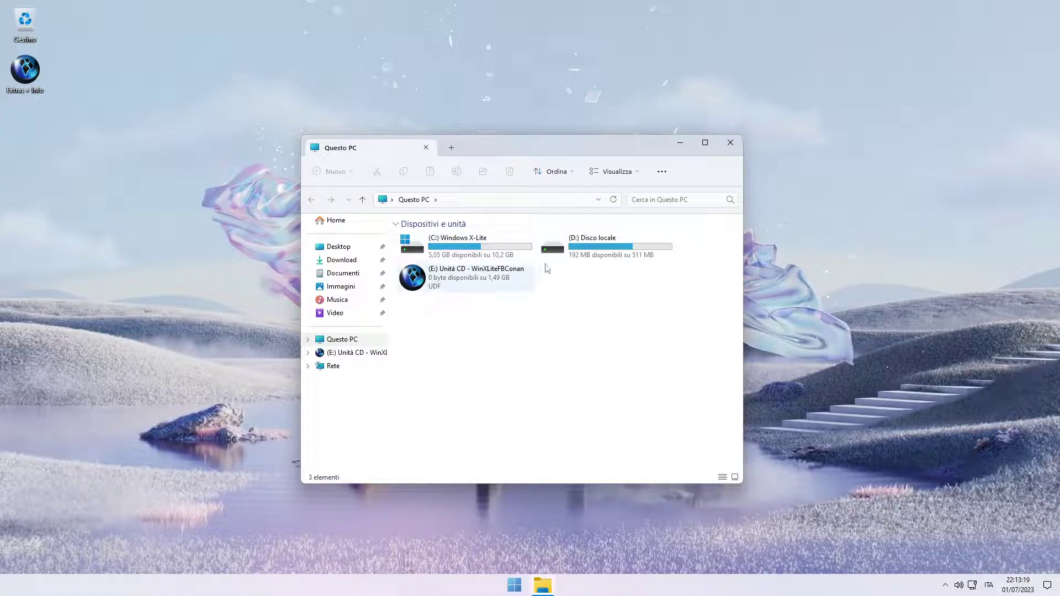
click(731, 144)
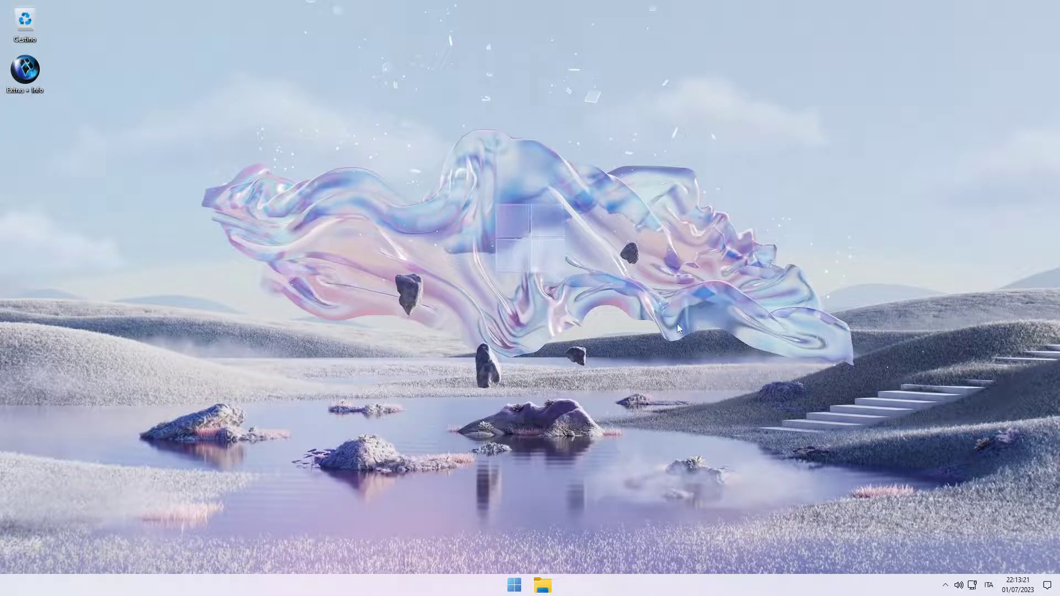
Open Impostazioni, enlarge its window and view the Archiviazione page under Sistema.
click(514, 585)
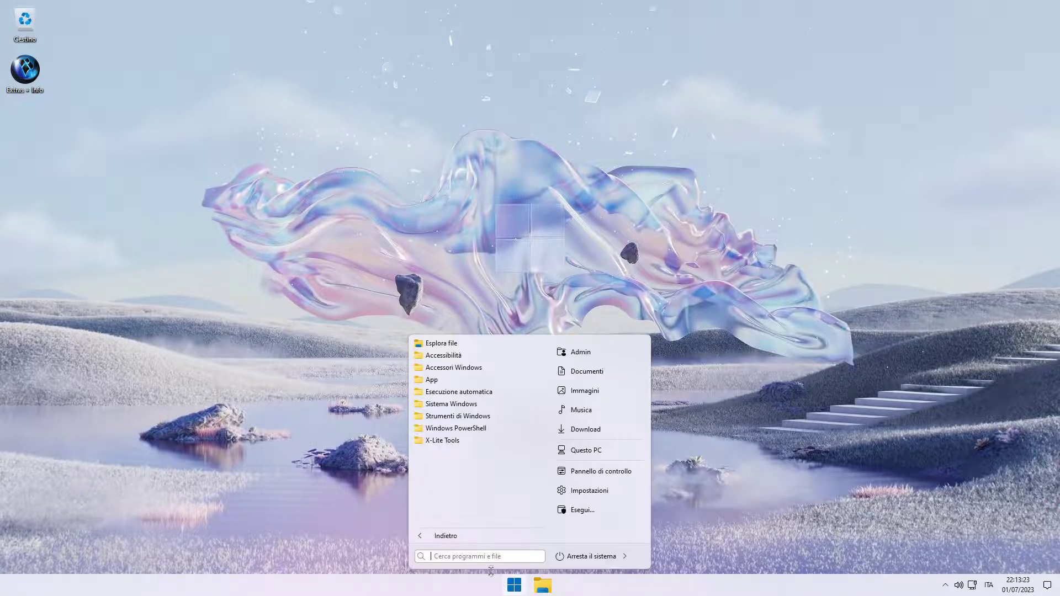
click(613, 491)
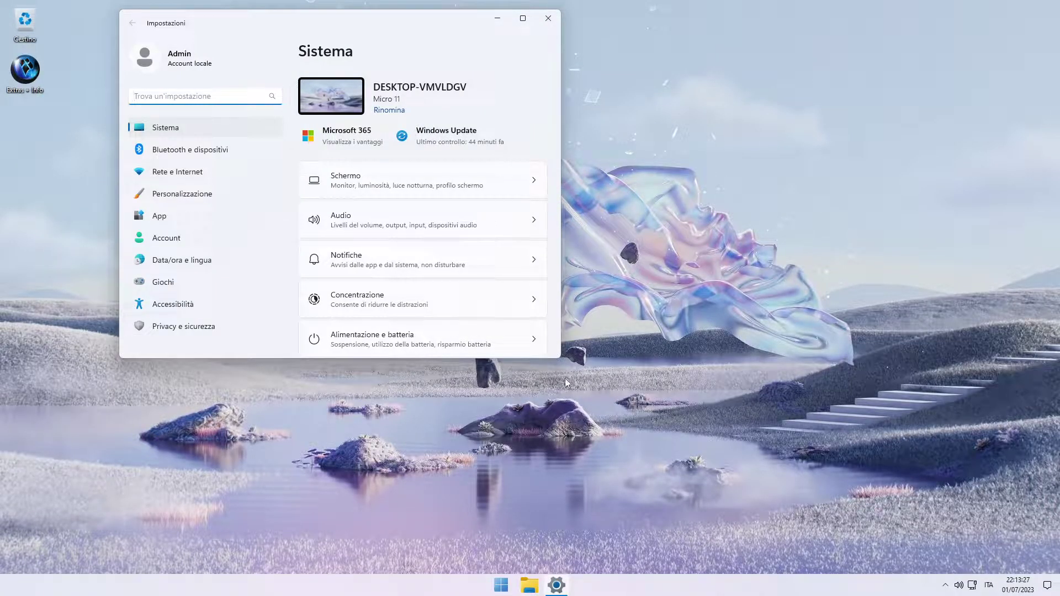
mouse_move(561, 360)
mouse_down()
mouse_move(641, 362)
mouse_move(569, 363)
mouse_up()
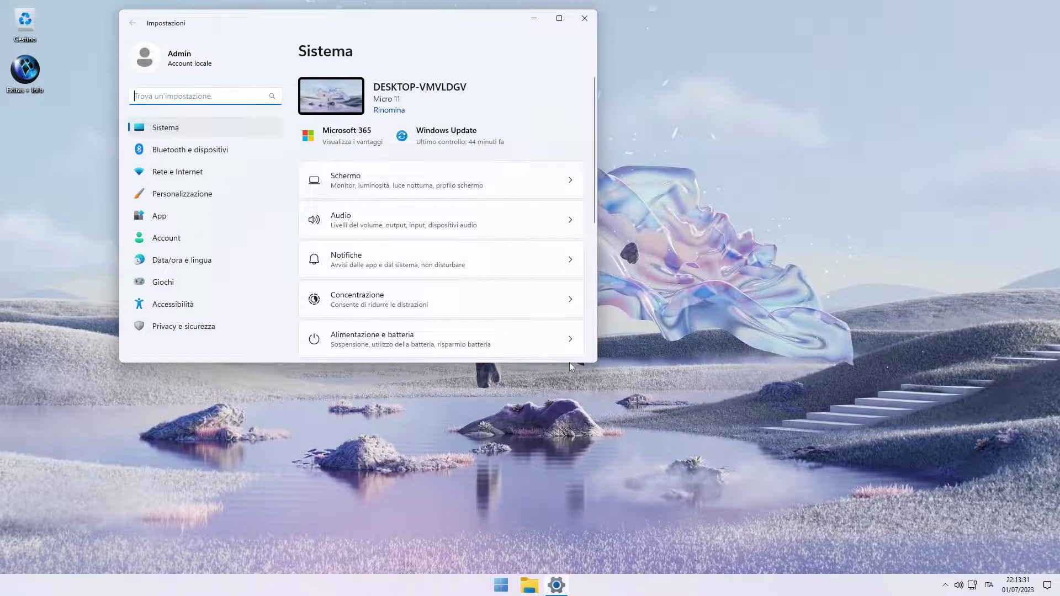
click(569, 361)
drag(515, 363, 515, 407)
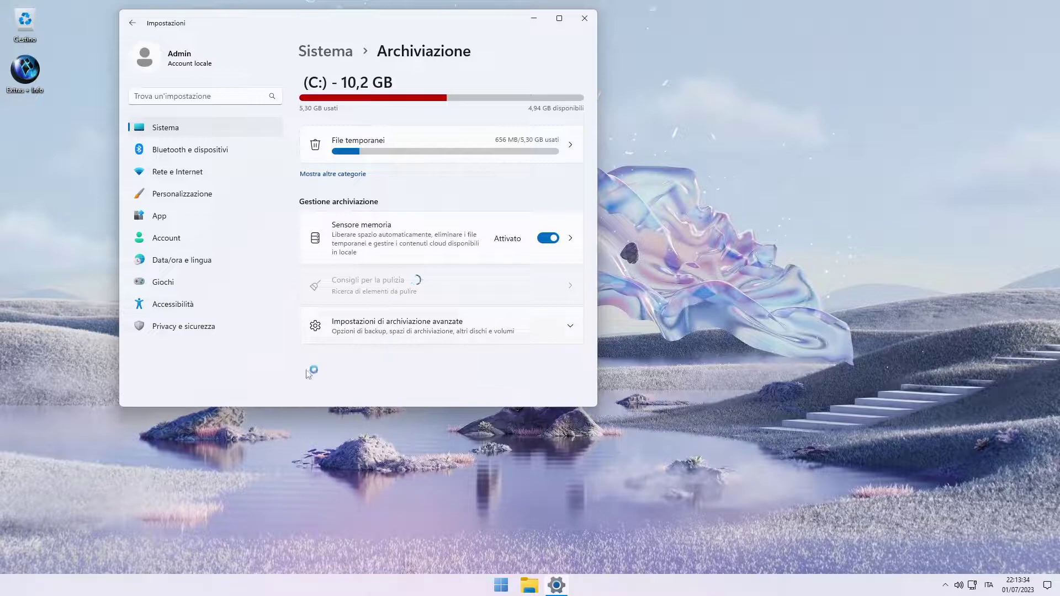
Look through the Italian Impostazioni categories from Bluetooth e dispositivi to Privacy e sicurezza to check their translation.
click(175, 148)
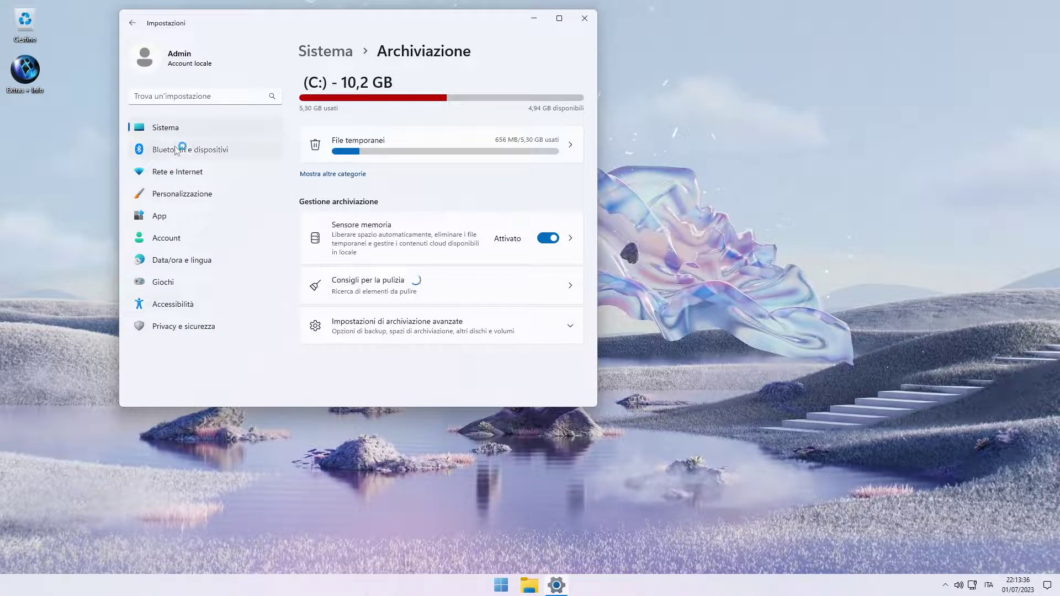
click(189, 176)
click(190, 194)
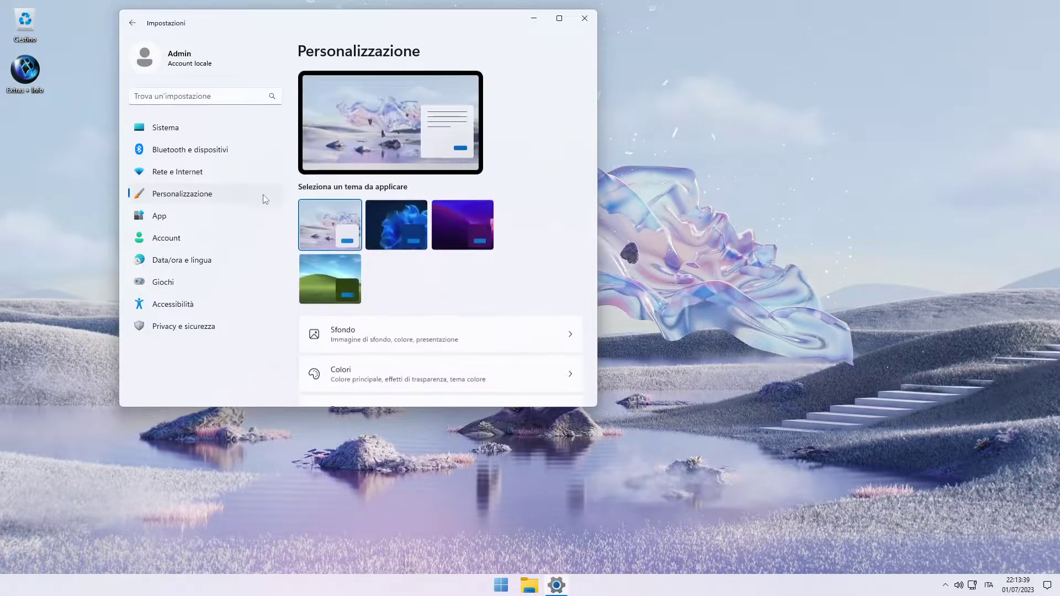
click(163, 220)
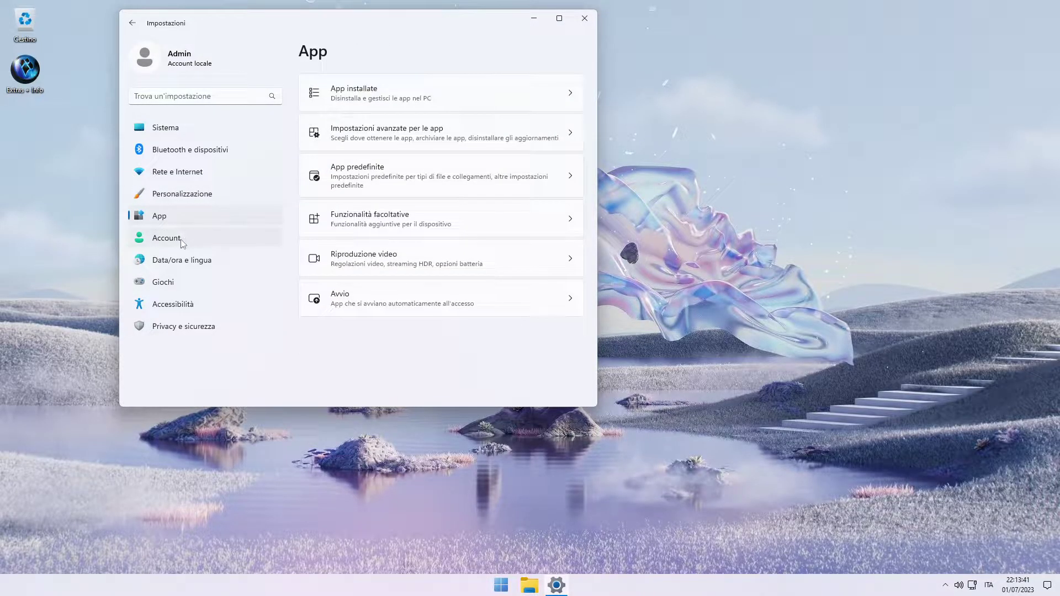
click(179, 242)
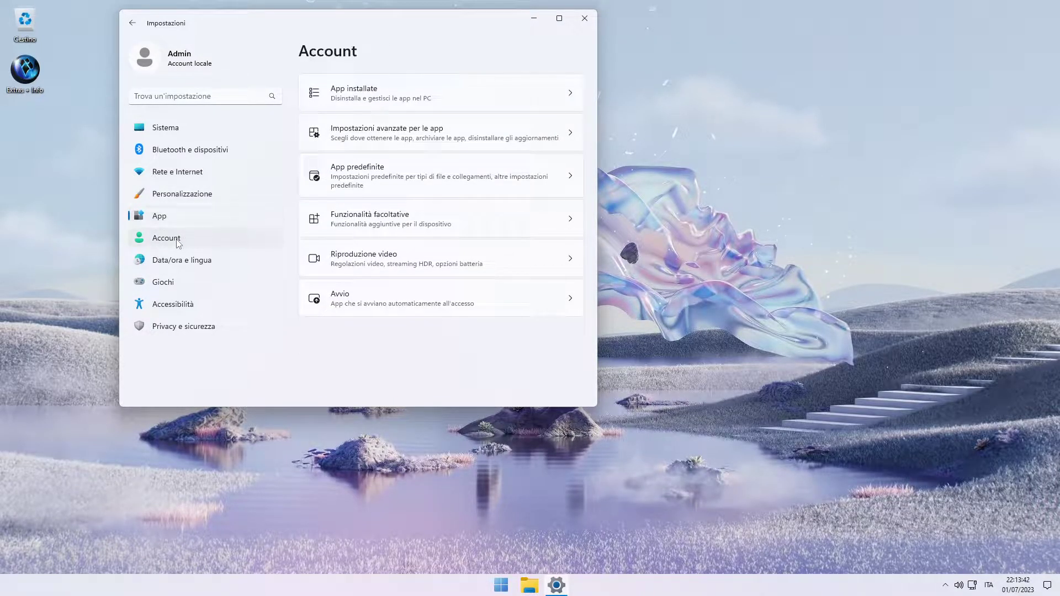
click(192, 264)
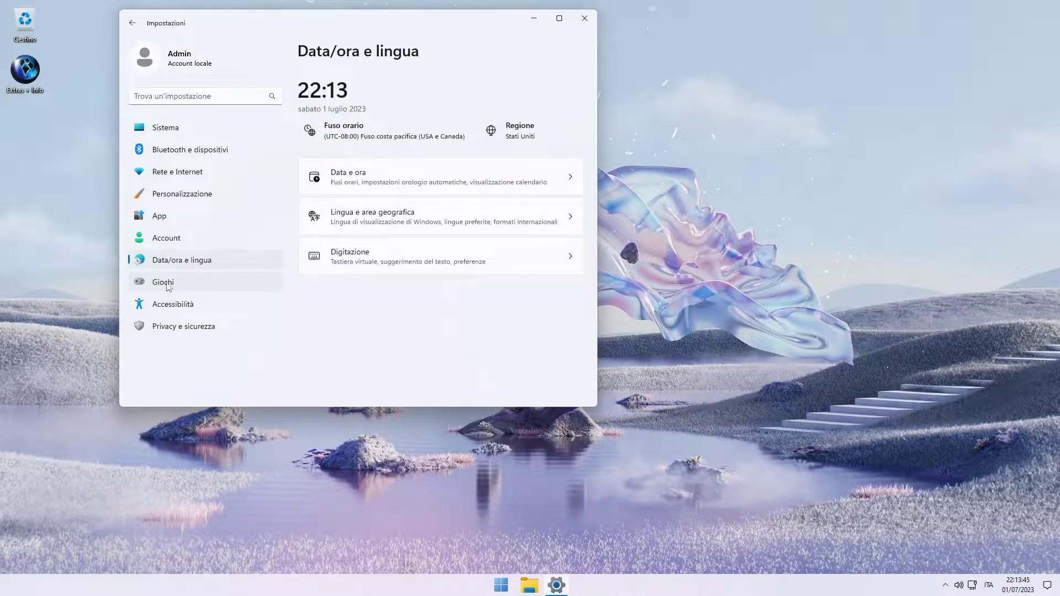
click(168, 286)
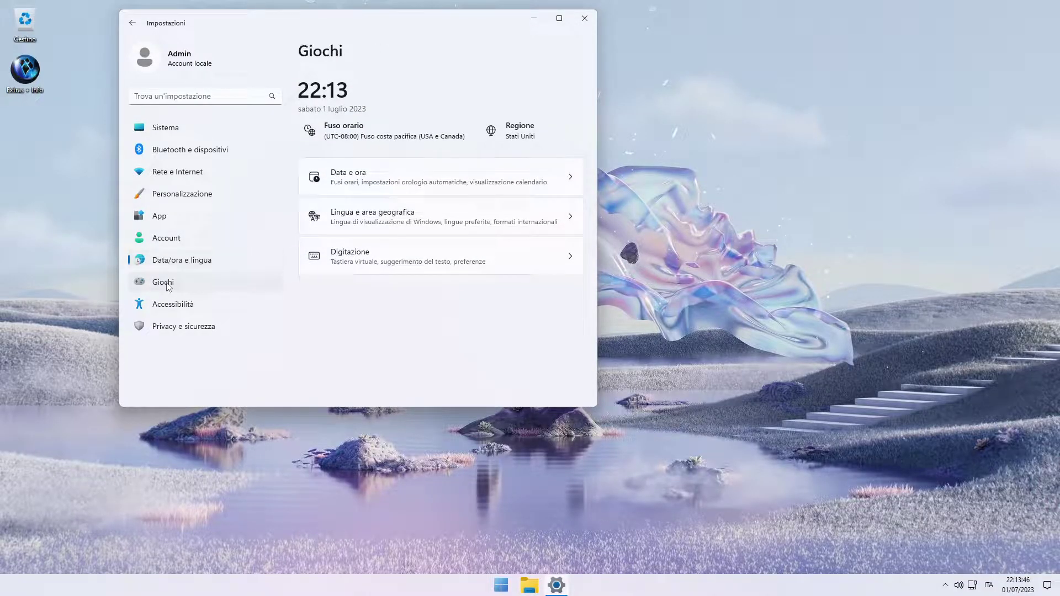
click(189, 308)
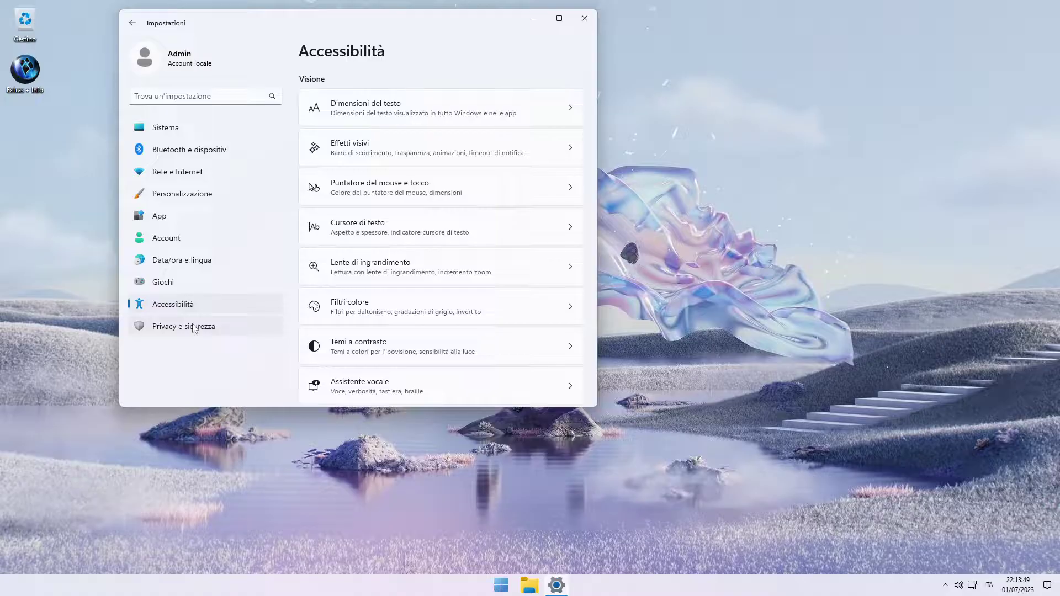
click(194, 329)
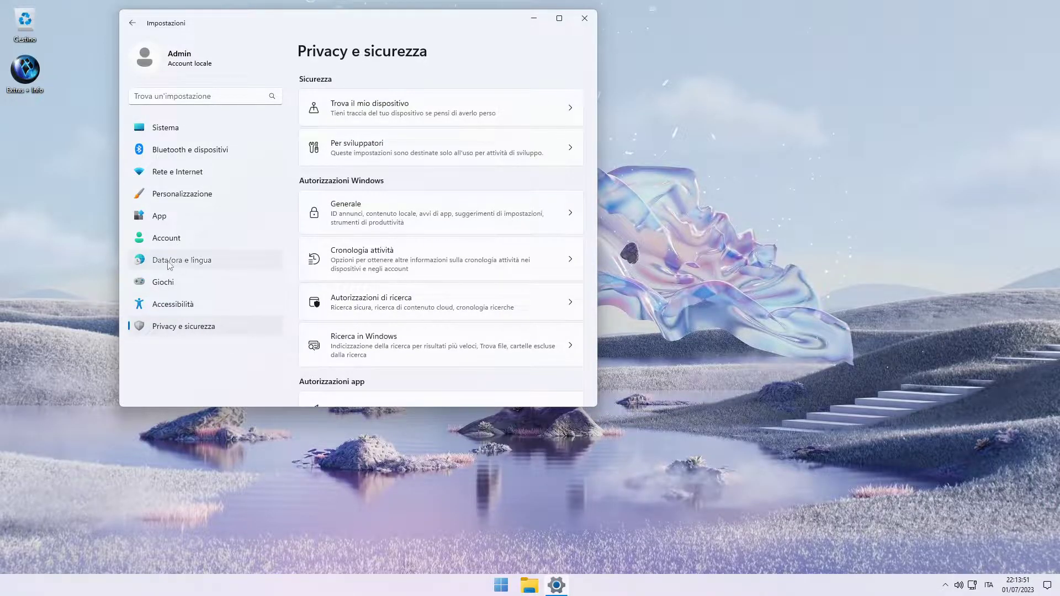
Set the Windows display language to Español (México), sign out to apply it and sign back in as Admin.
click(190, 262)
click(544, 226)
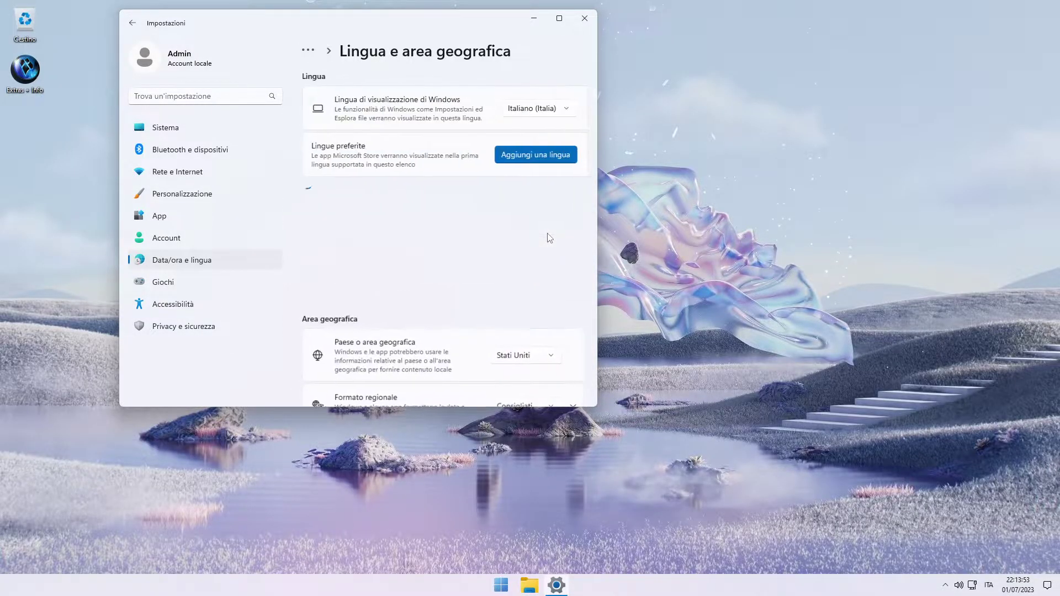
click(566, 113)
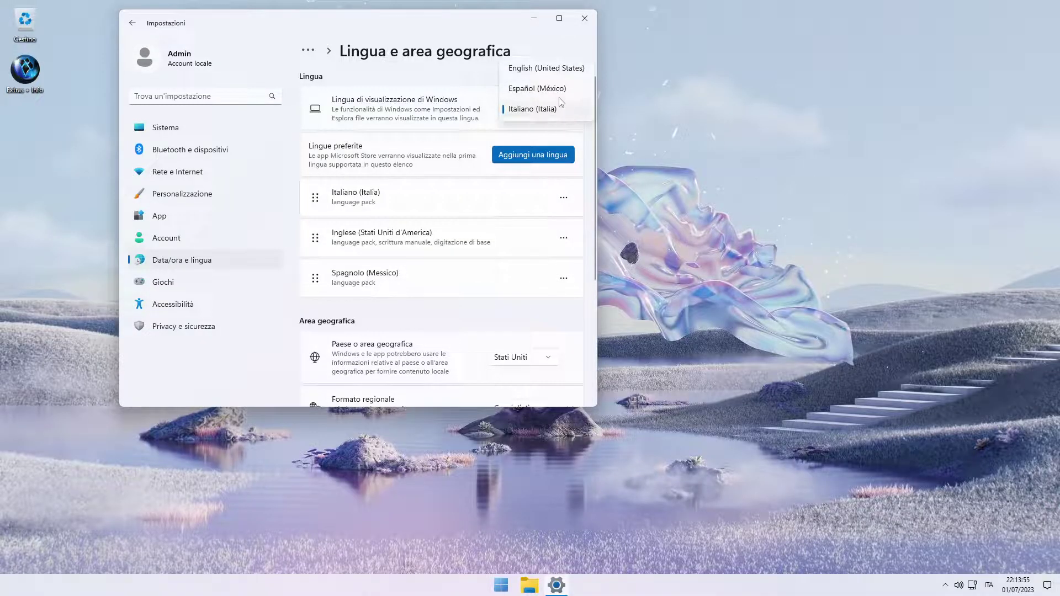
click(558, 89)
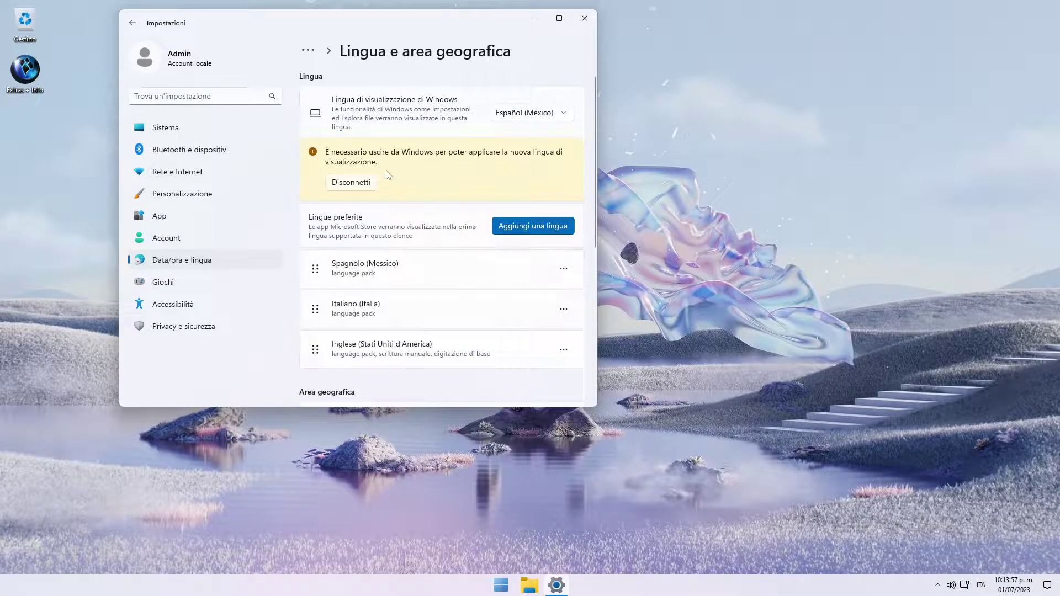
click(349, 184)
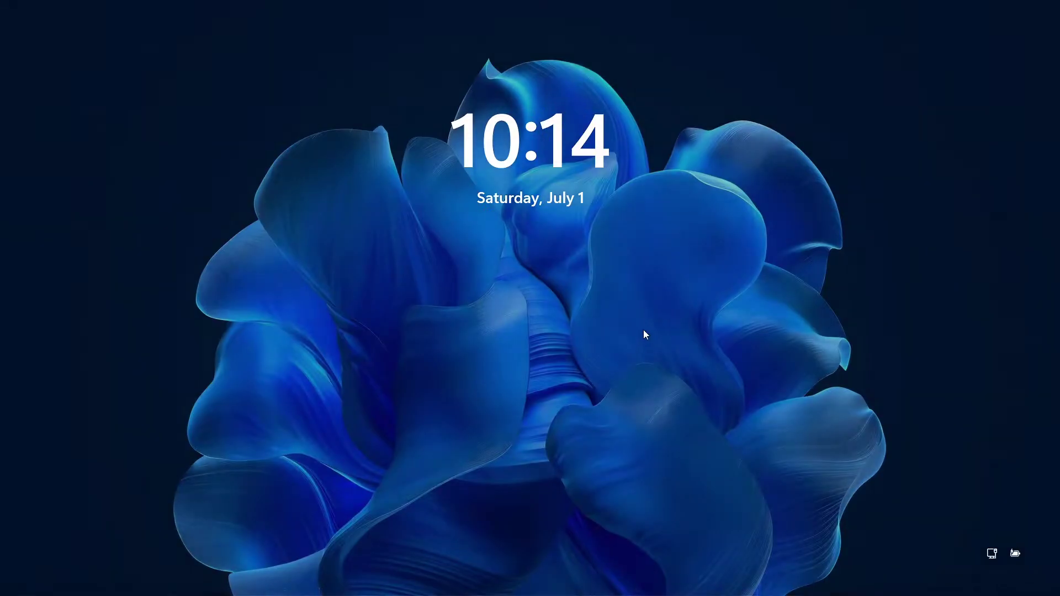
click(584, 290)
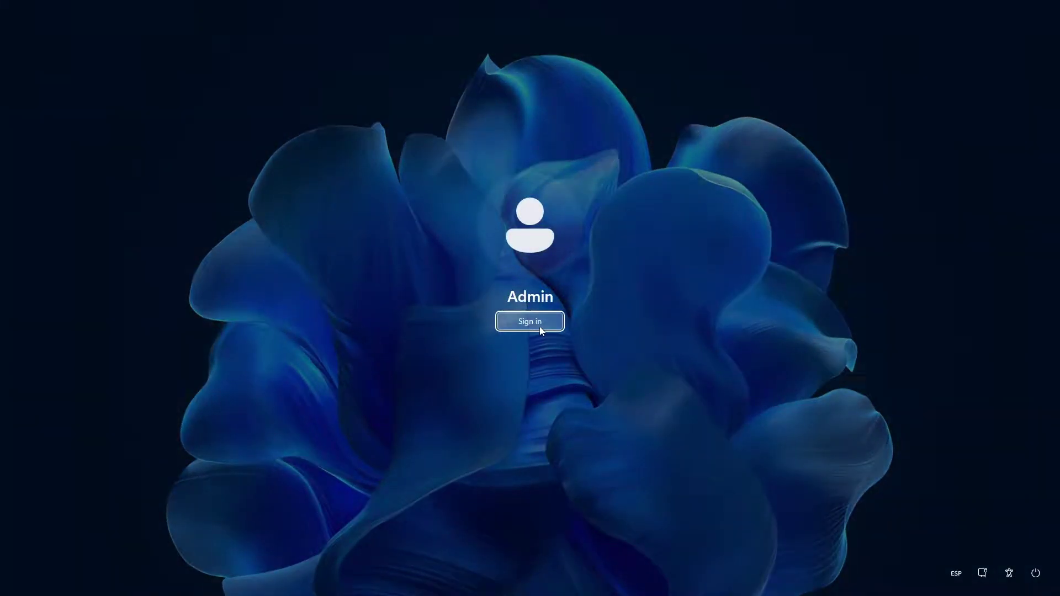
click(539, 327)
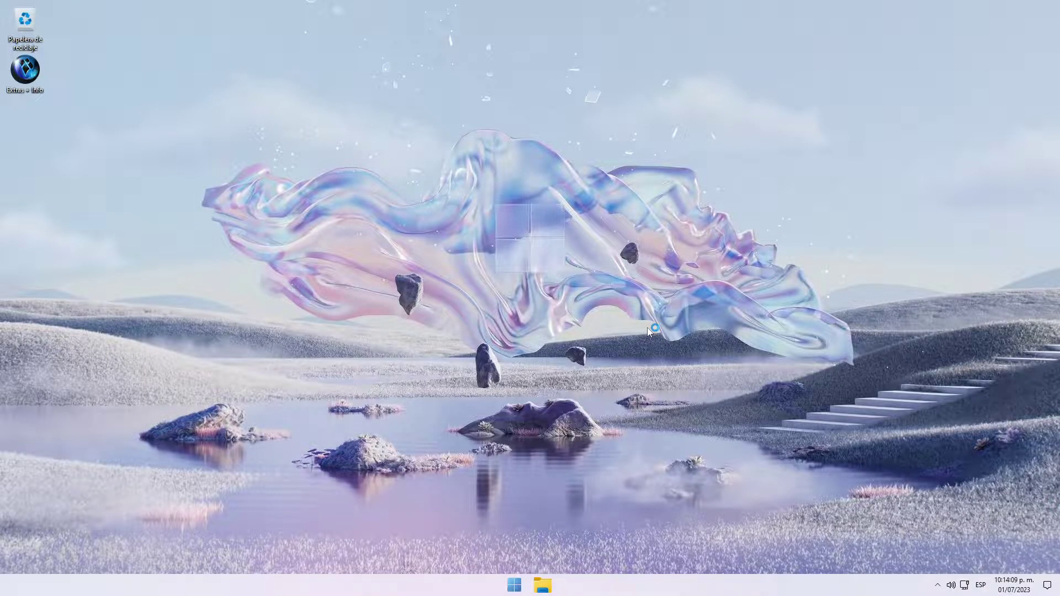
Check the Spanish translation of the Start menu and the Este equipo window, and close the window.
click(520, 582)
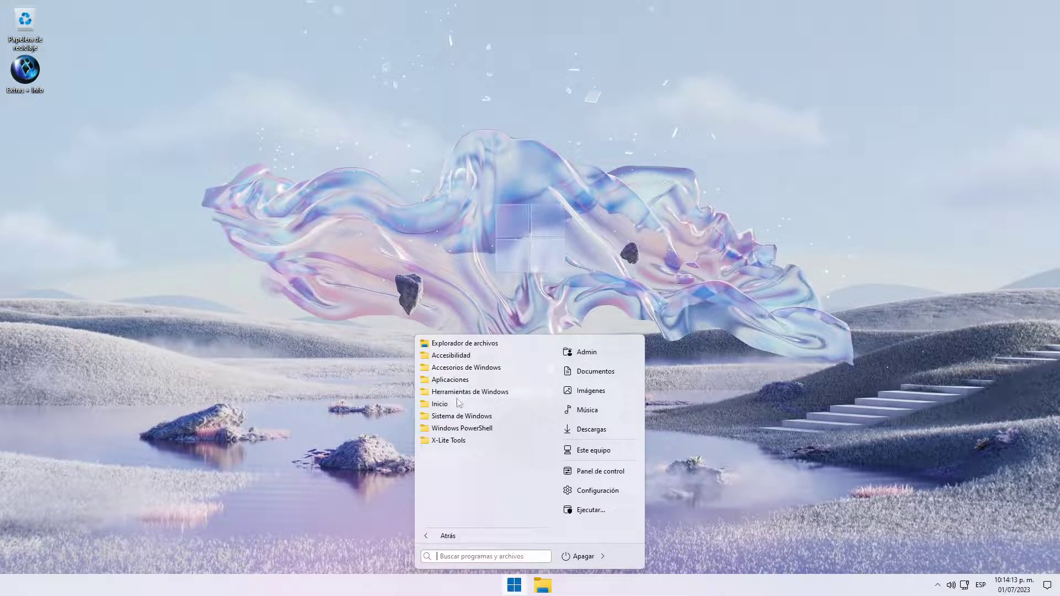
click(652, 482)
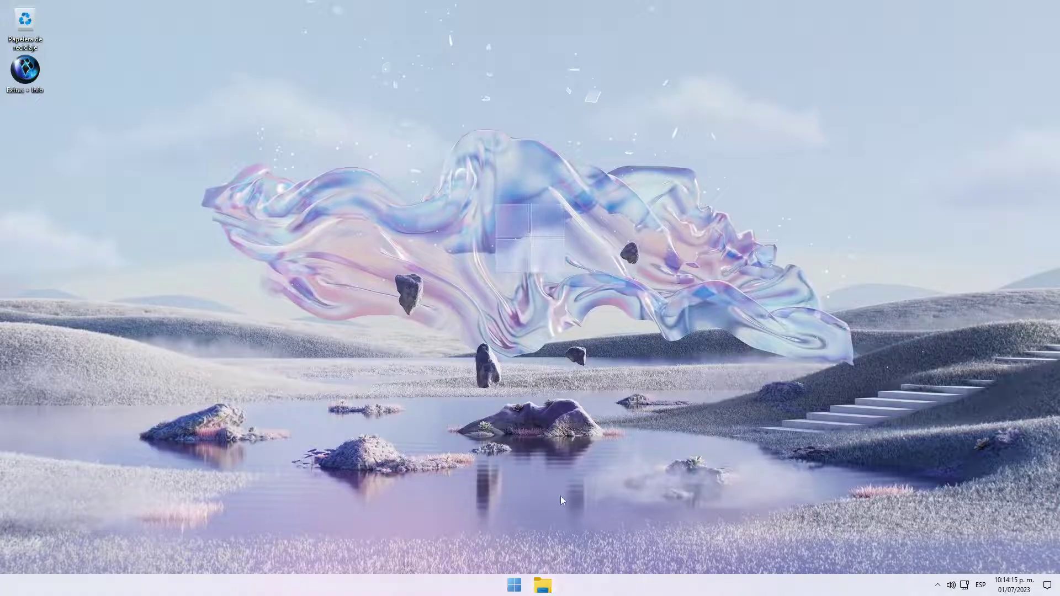
key(super+e)
drag(521, 150, 465, 105)
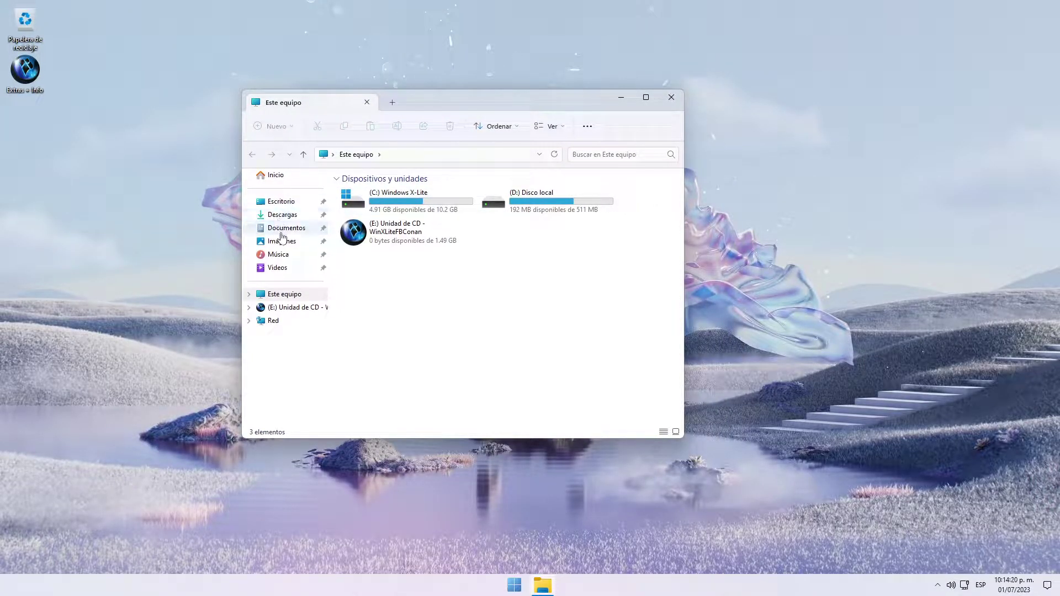
click(672, 97)
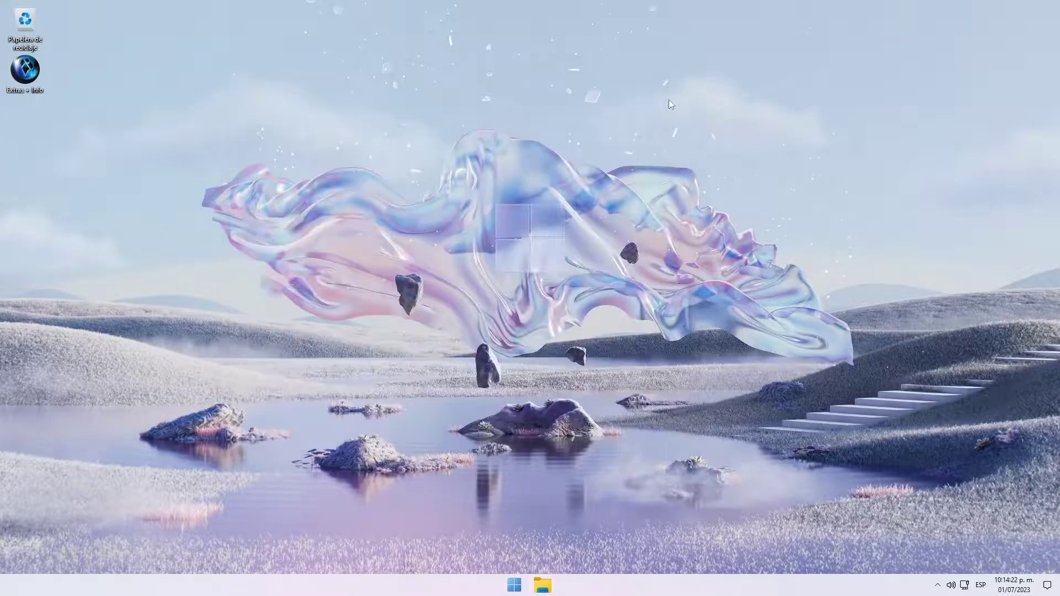
Open Configuración and make its window taller.
click(526, 581)
click(602, 491)
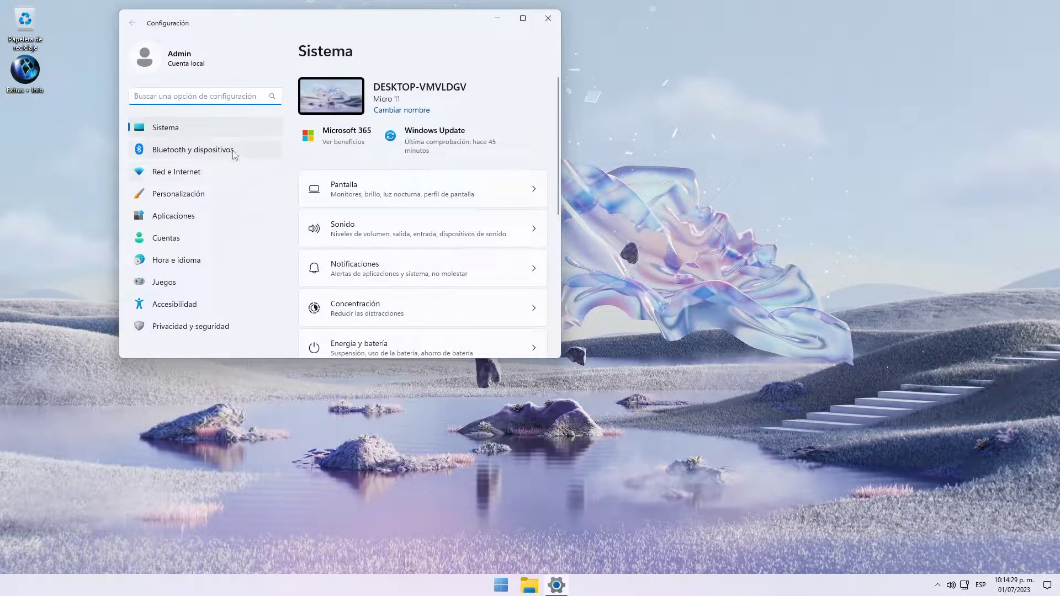
drag(307, 359, 307, 446)
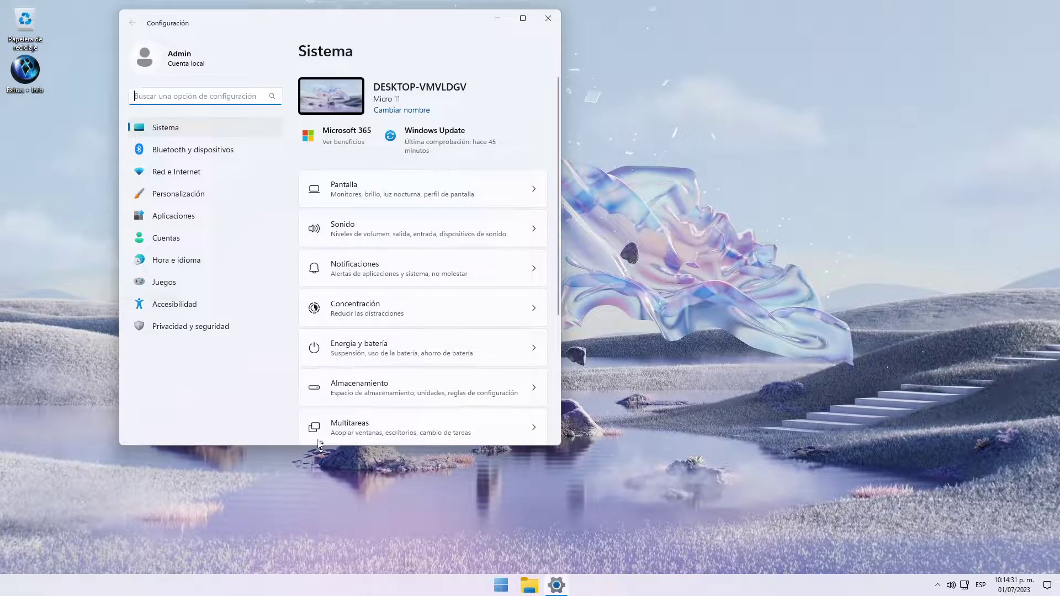
Look through the Spanish Configuración categories from Bluetooth y dispositivos to Privacidad y seguridad to check their translation.
click(185, 153)
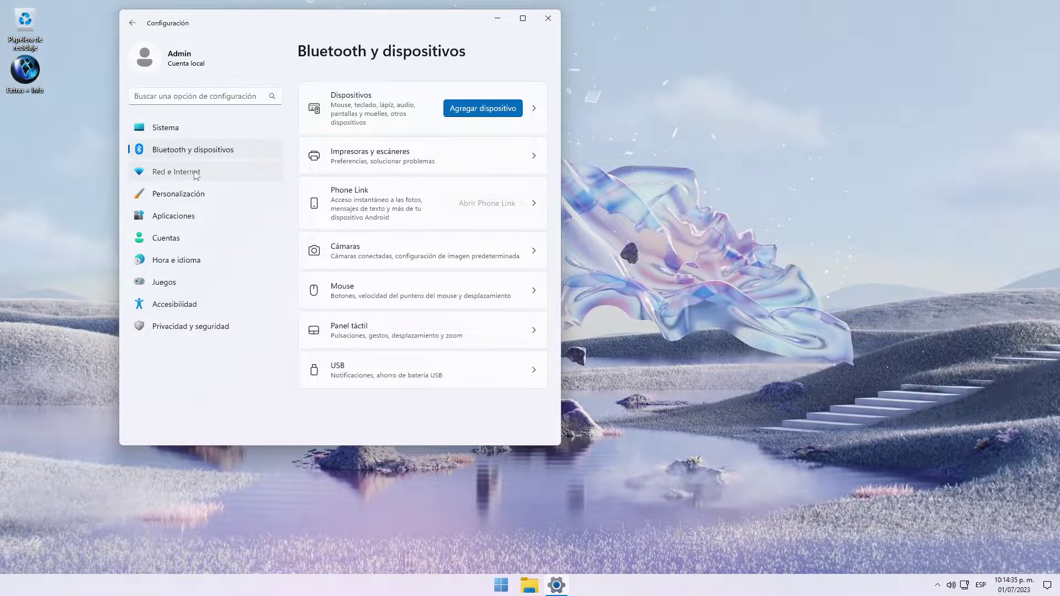
click(192, 175)
click(188, 197)
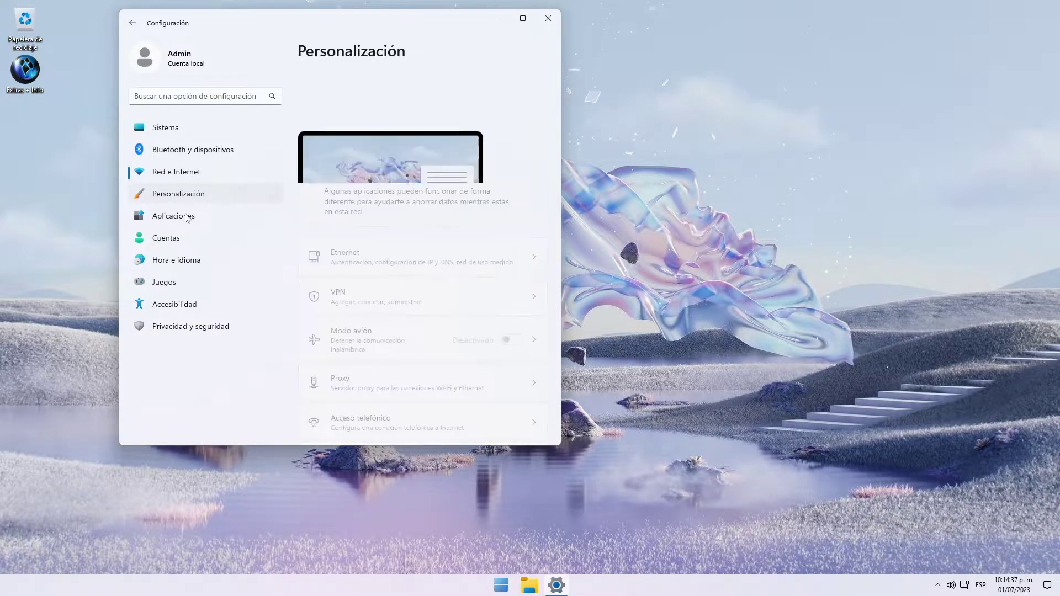
click(177, 218)
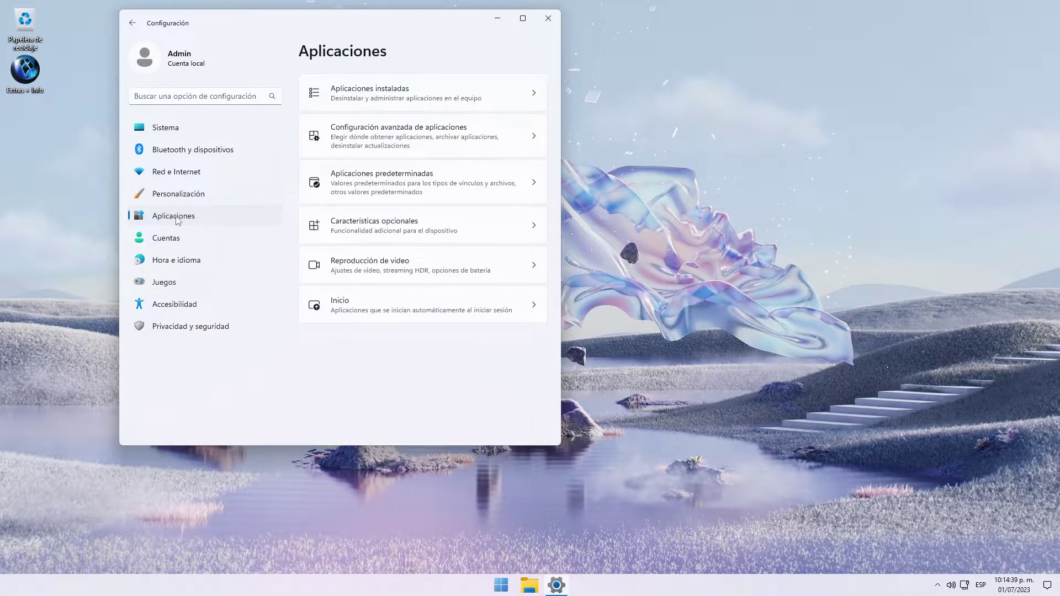
click(173, 241)
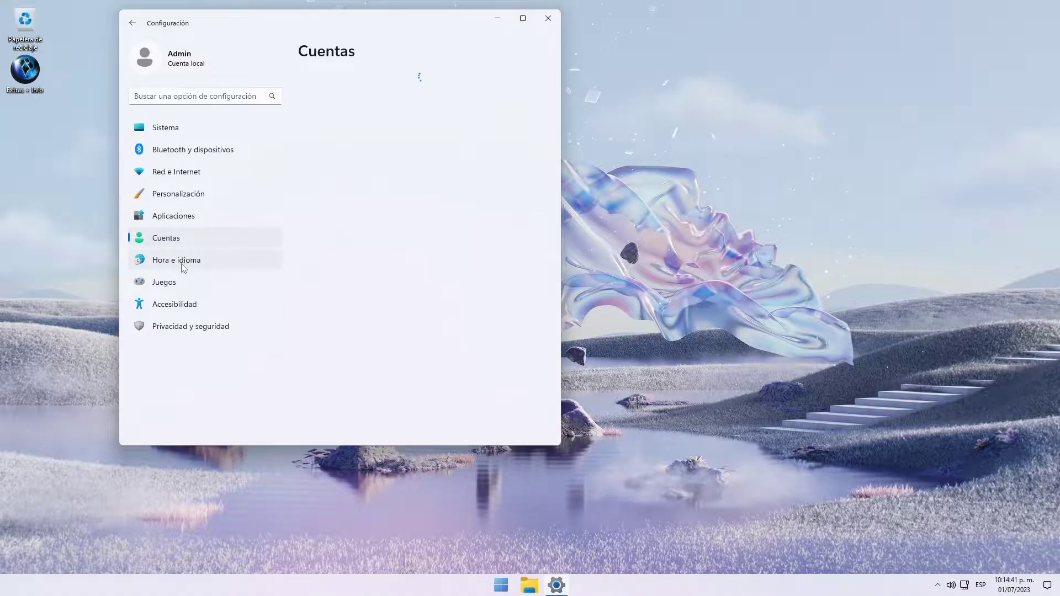
click(188, 265)
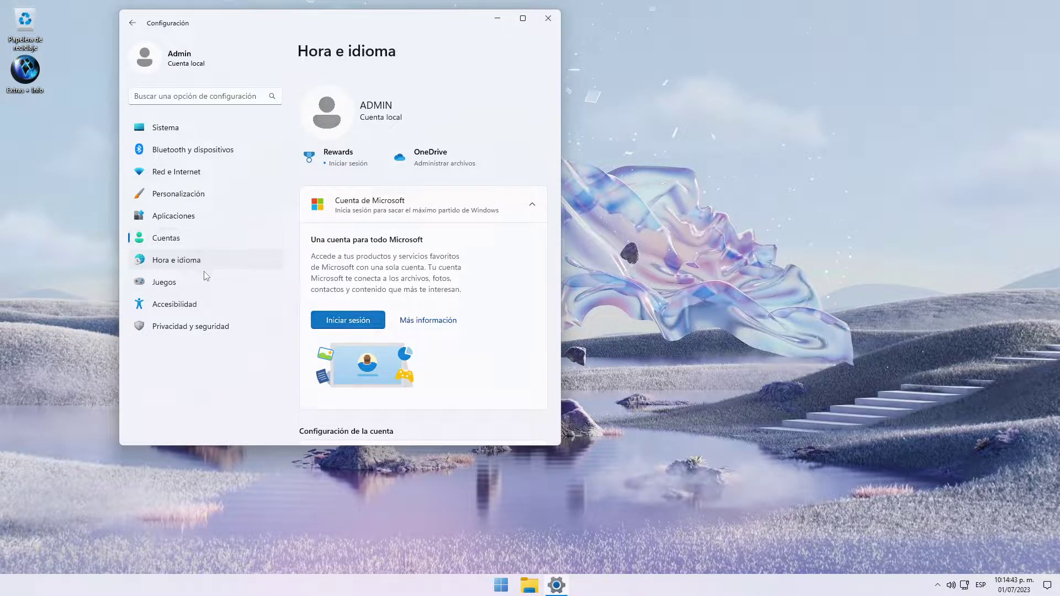
click(173, 286)
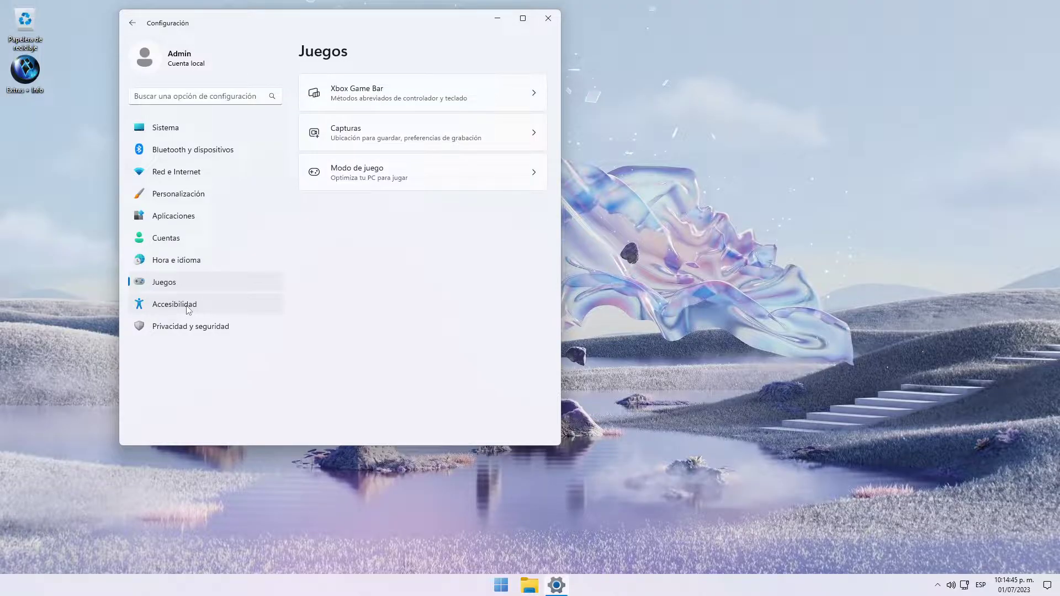
click(188, 310)
click(204, 330)
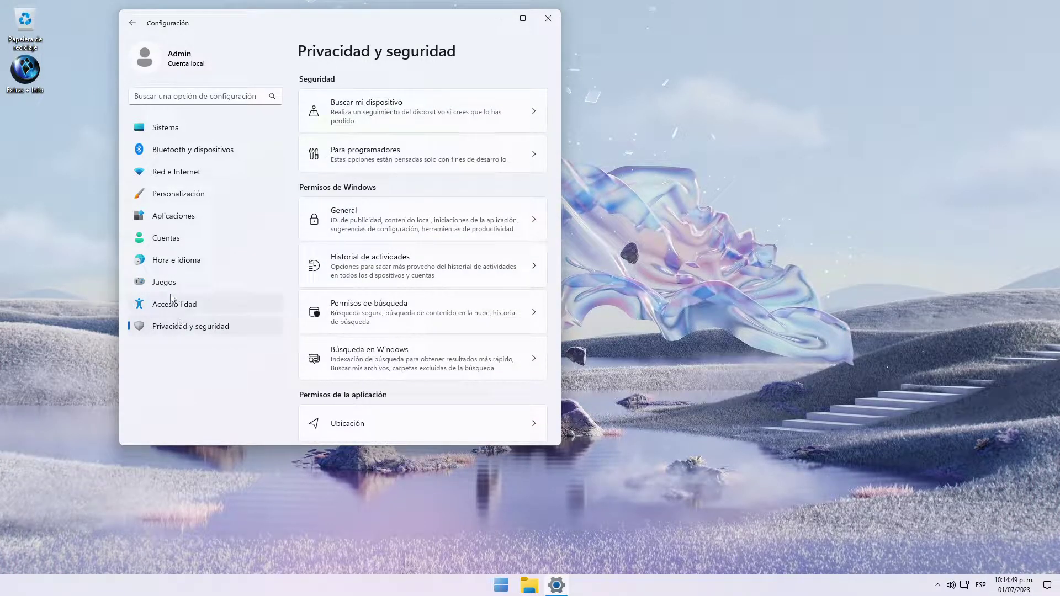
Set the Windows display language back to English (United States), sign out to apply it and sign back in as Admin.
click(188, 261)
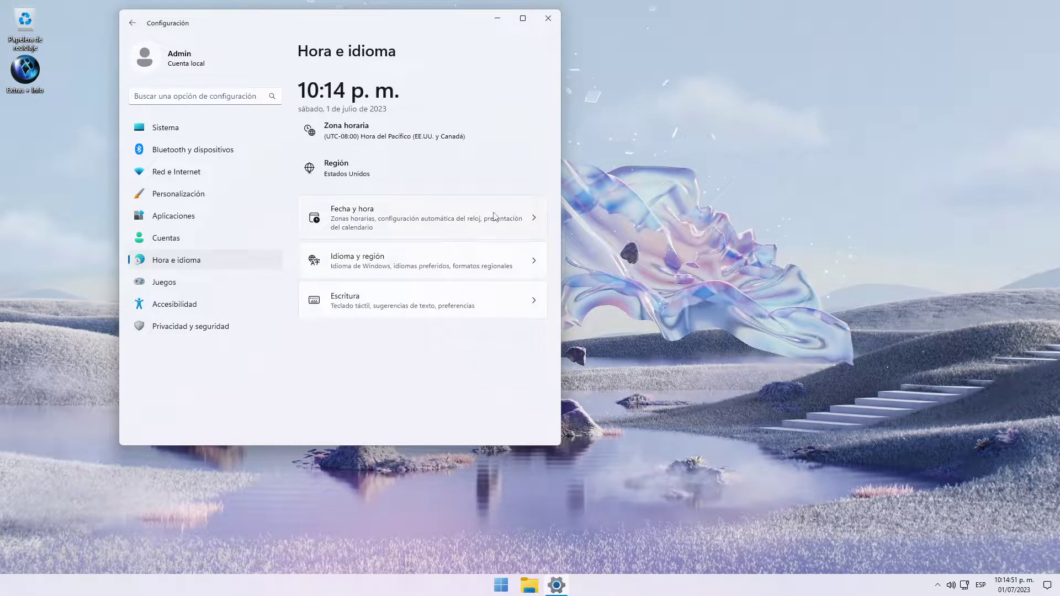
click(516, 269)
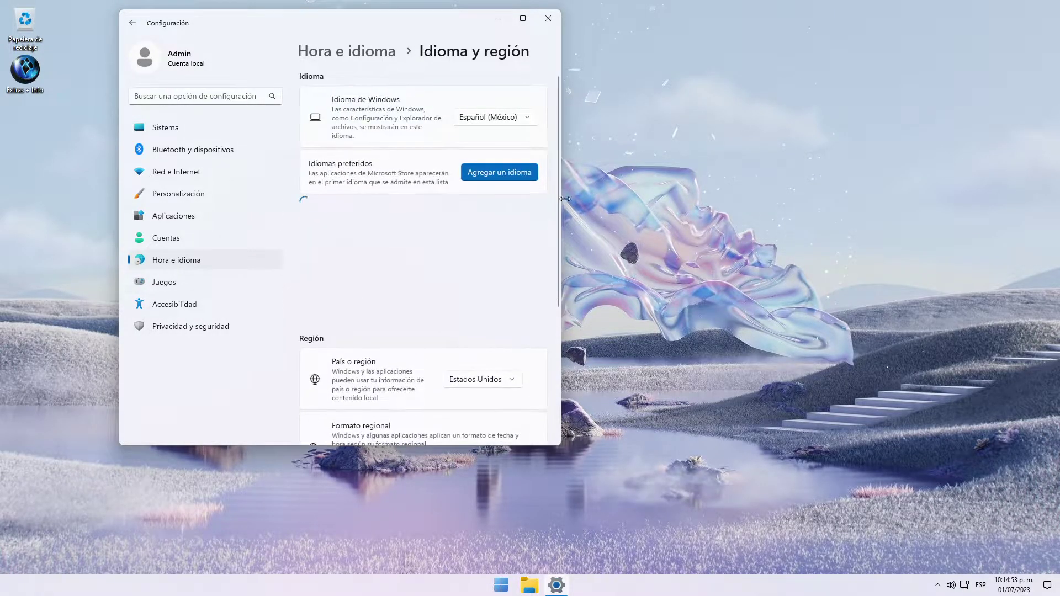
click(528, 122)
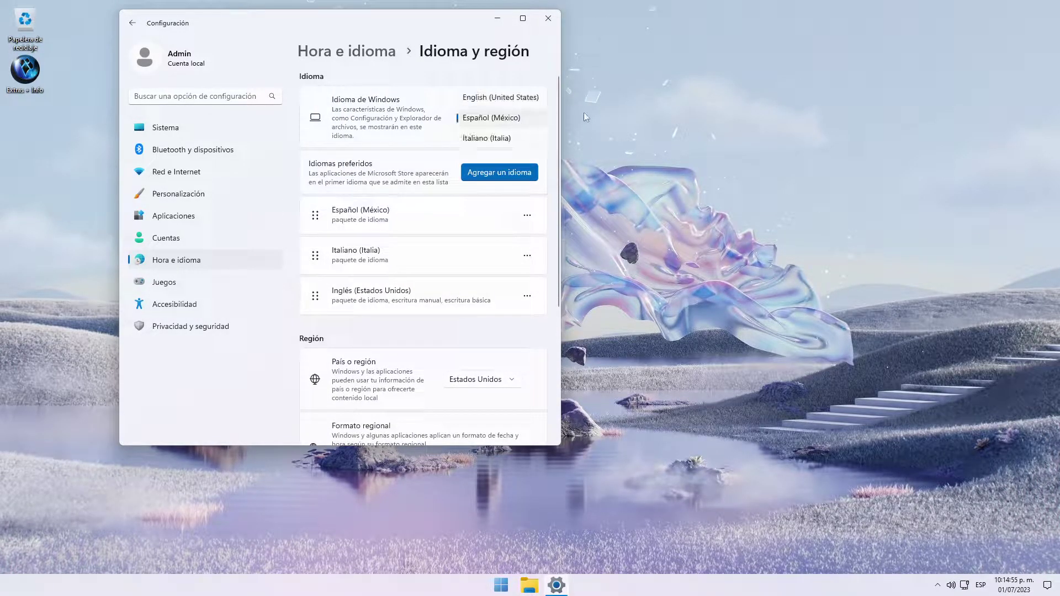
click(500, 98)
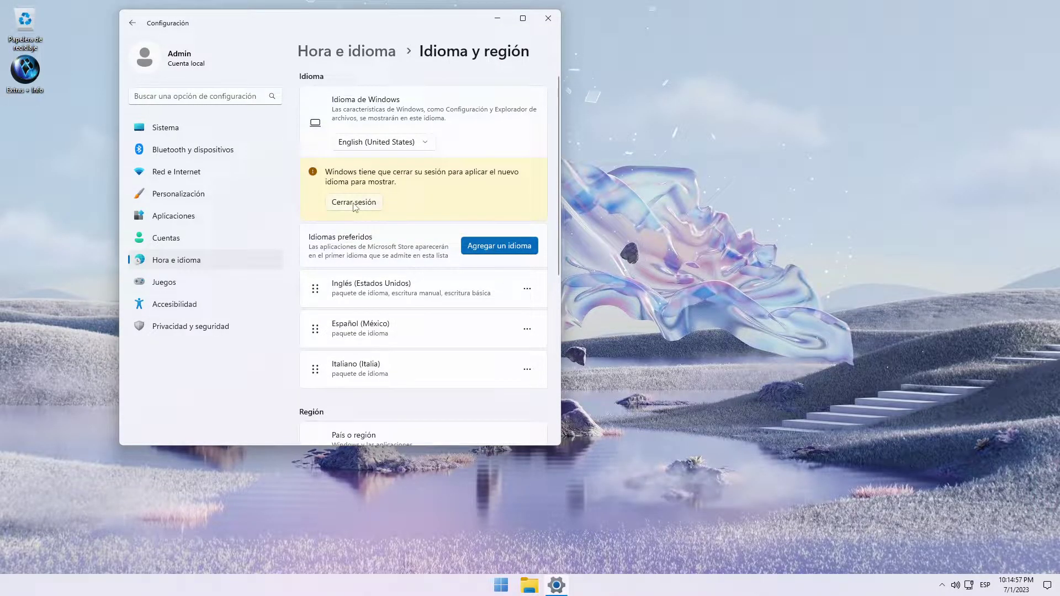
click(354, 203)
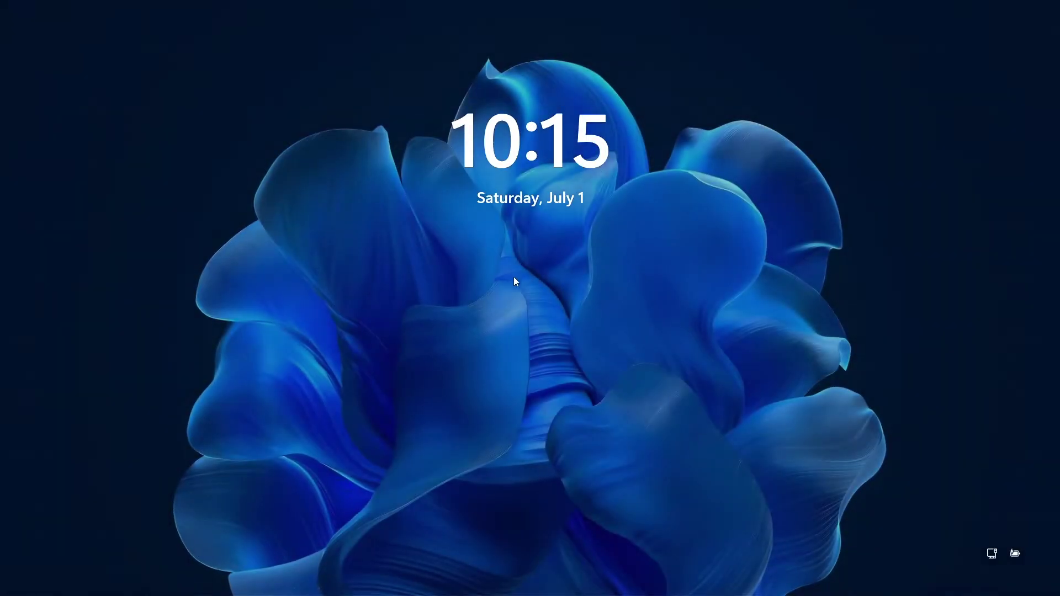
click(525, 281)
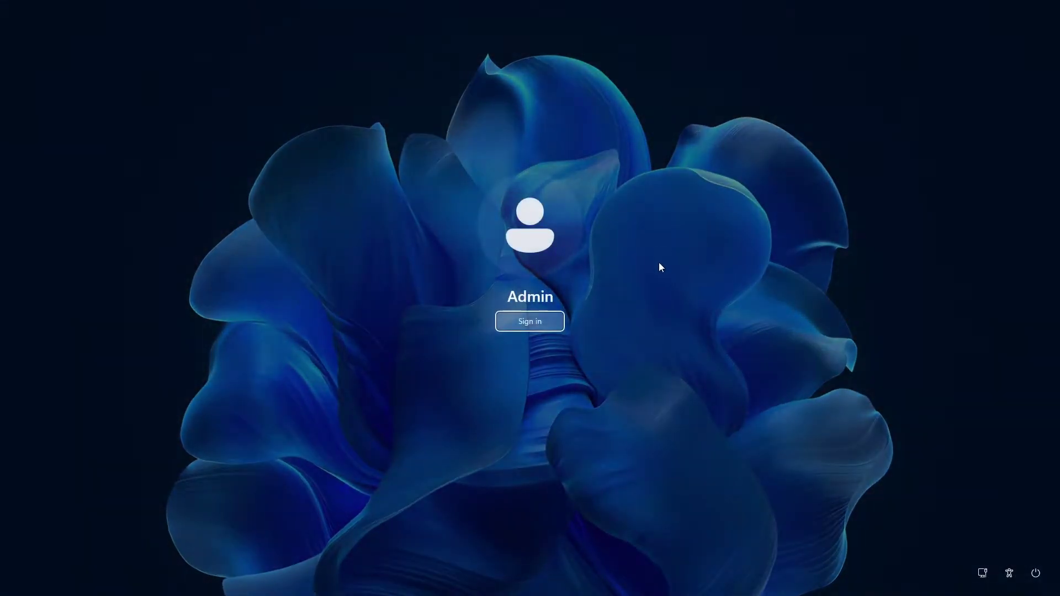
click(549, 328)
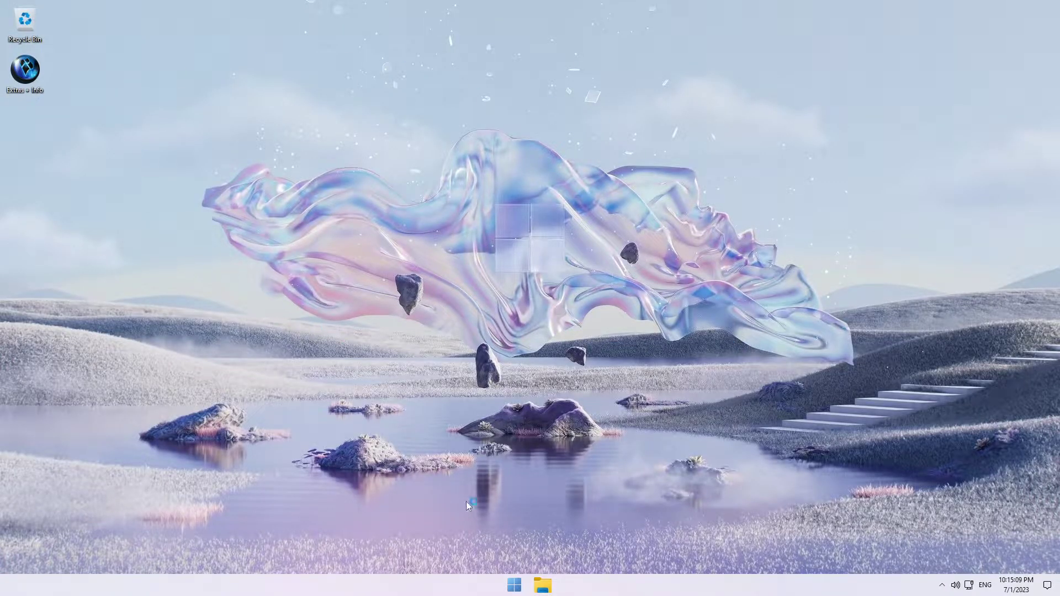
Check the English Start menu program list, and apply the dark green-hill theme in Personalization, closing Settings.
click(514, 585)
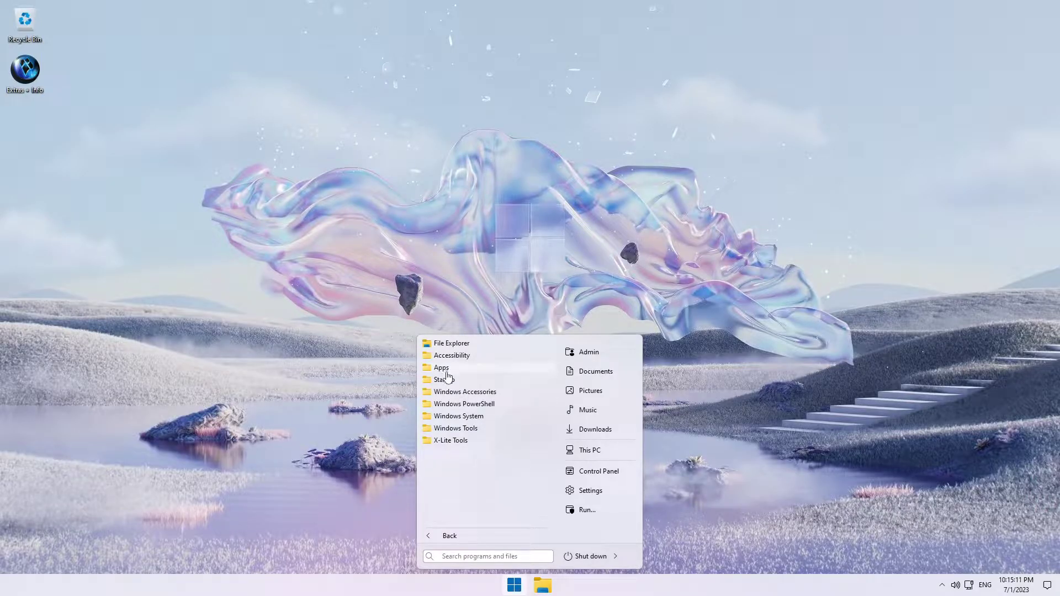
click(460, 398)
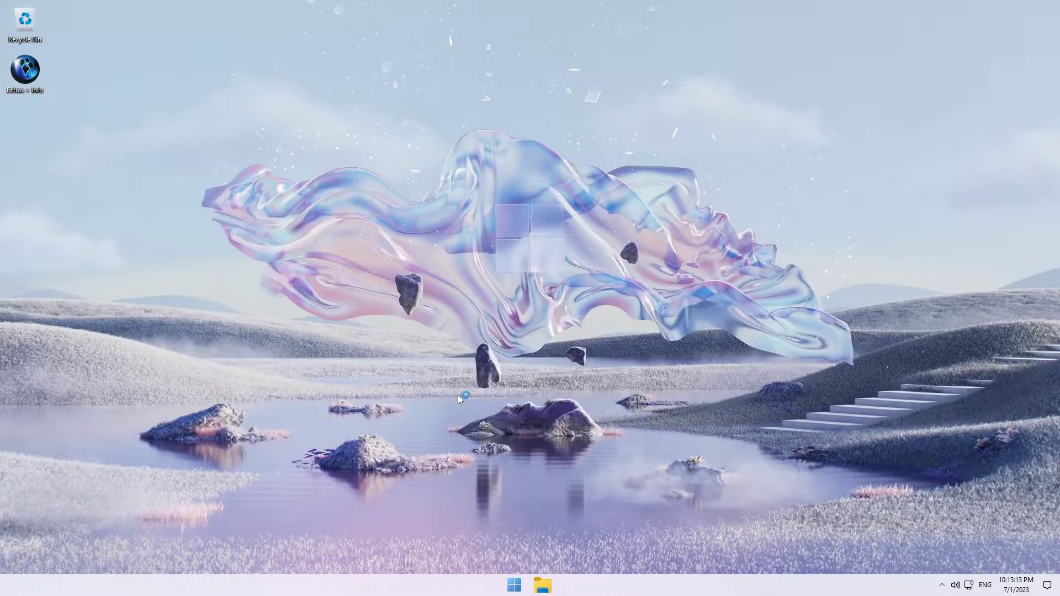
right_click(215, 153)
click(265, 343)
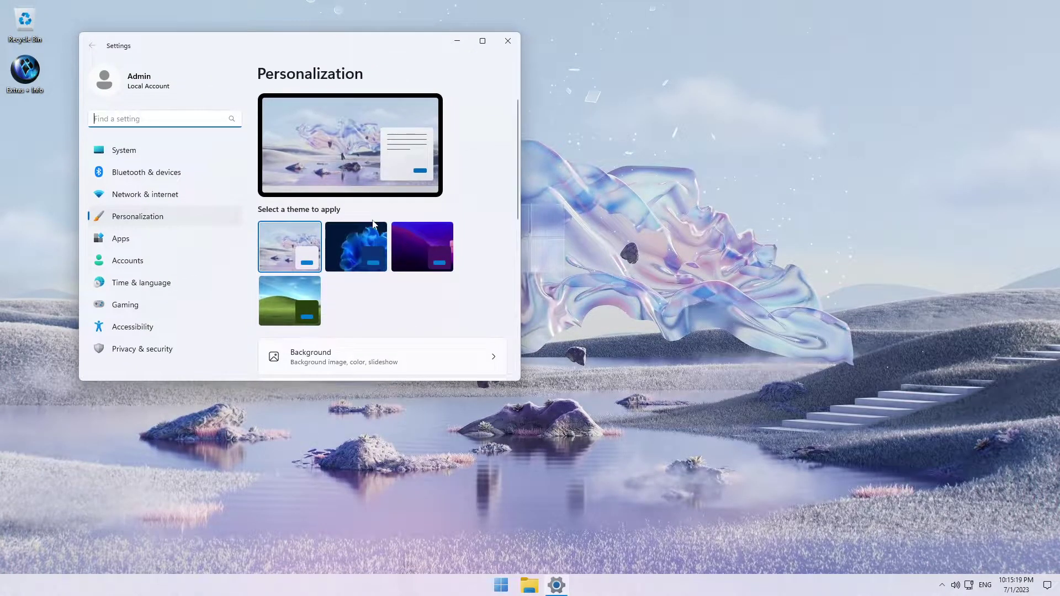
click(303, 298)
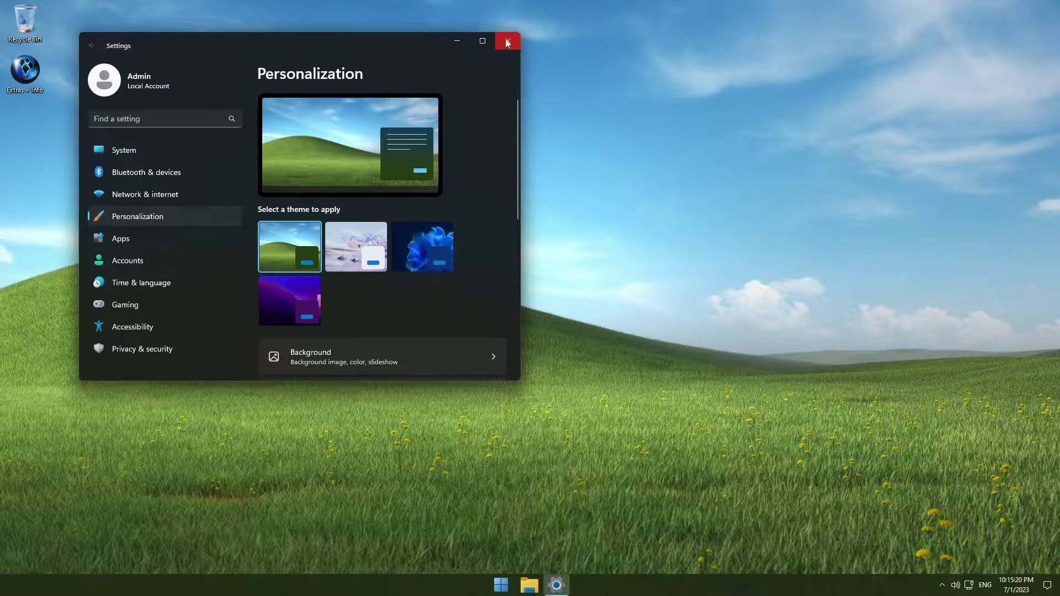
click(507, 42)
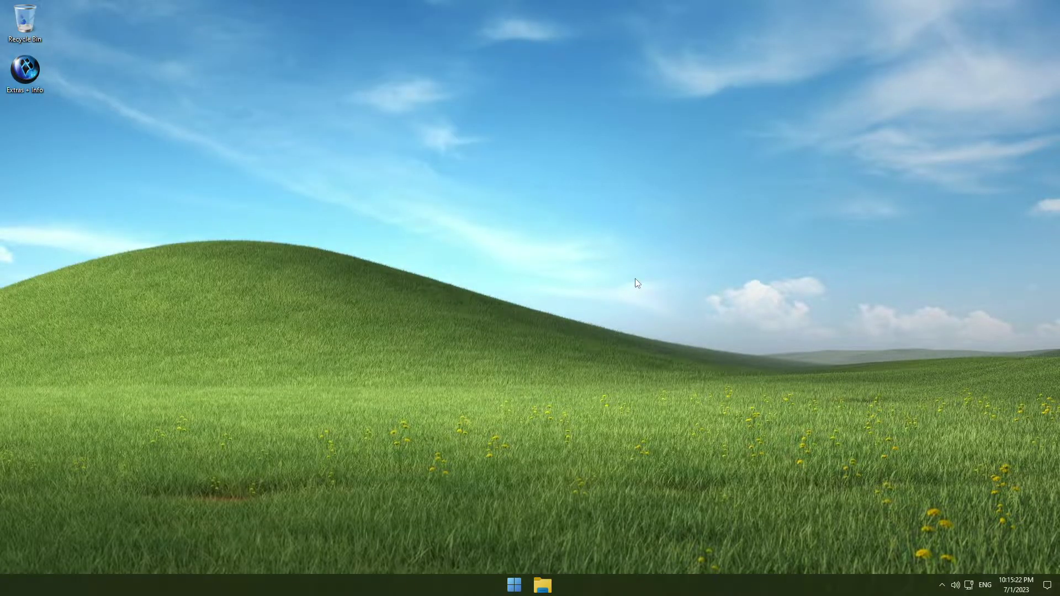
Open This PC to view its drives under the dark theme, moving the window aside and closing it.
click(514, 585)
click(764, 410)
drag(549, 99, 392, 78)
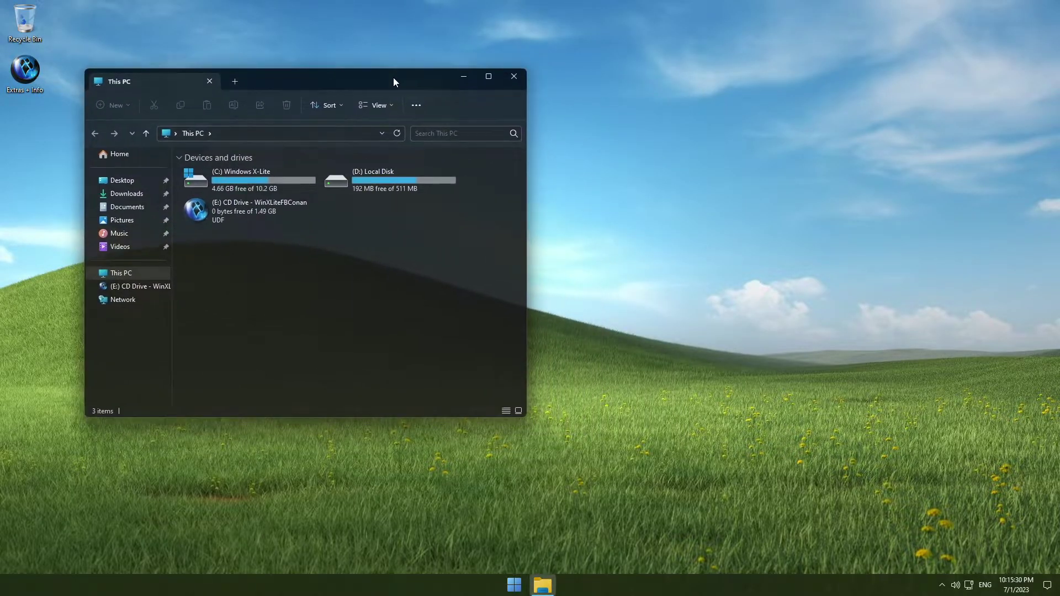
click(513, 80)
Review the System About page in Settings, highlighting the Windows edition, version and OS build, and close the window.
click(514, 592)
click(620, 490)
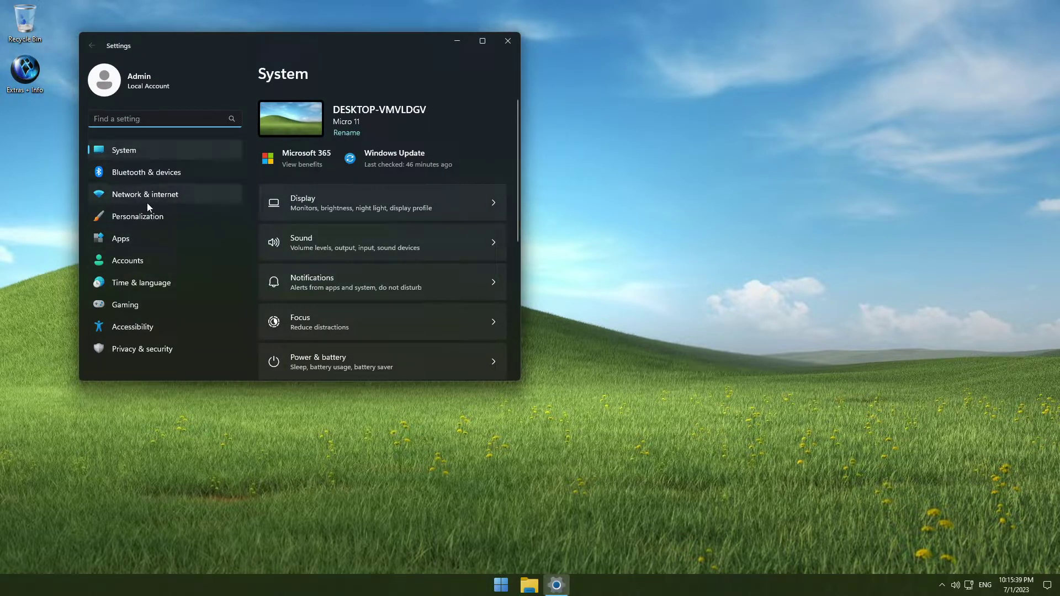
drag(518, 121, 524, 259)
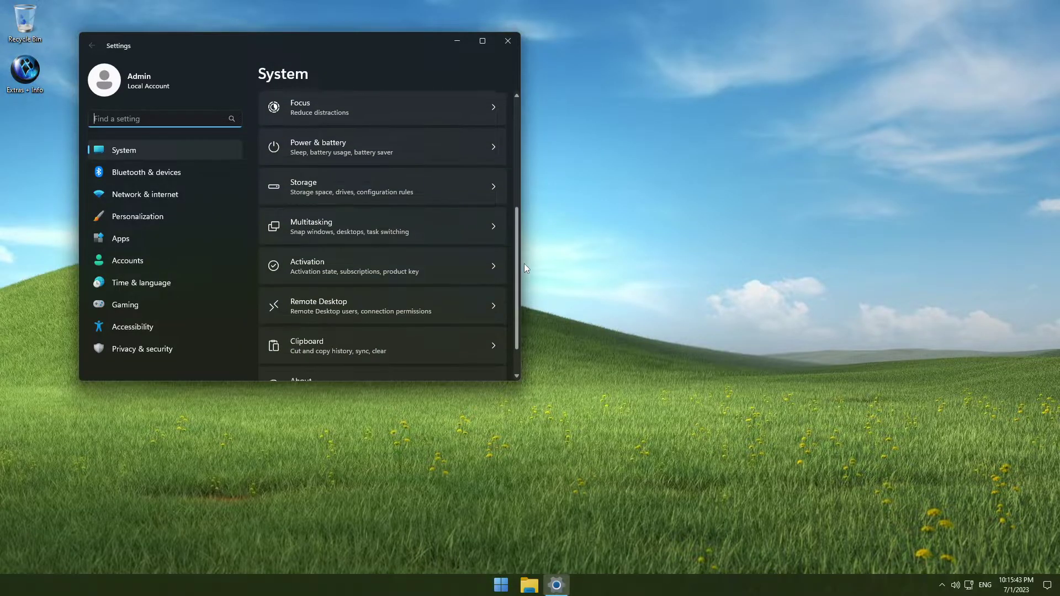
click(376, 326)
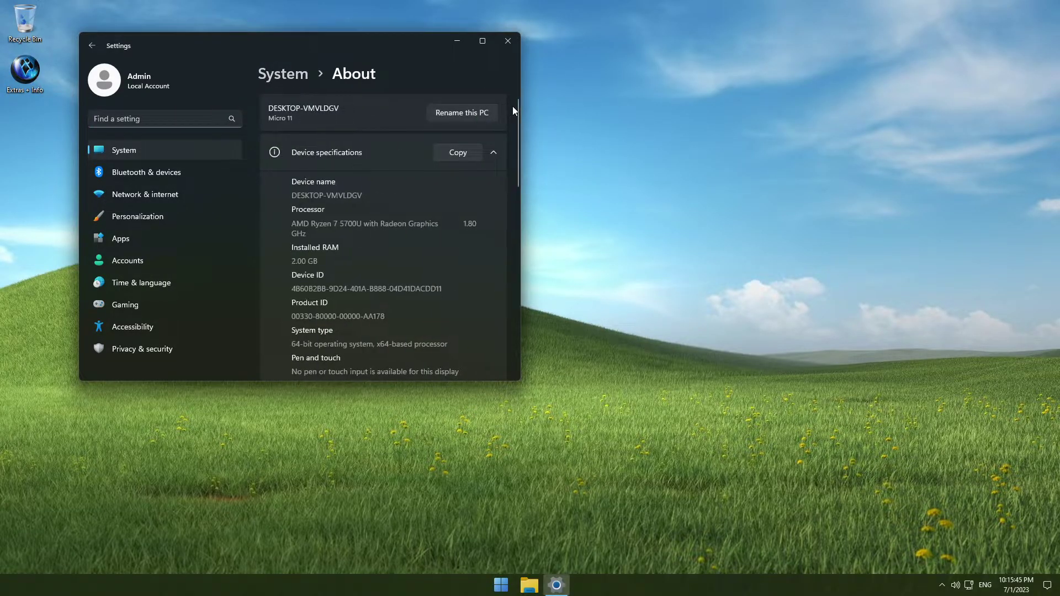
drag(518, 154, 522, 258)
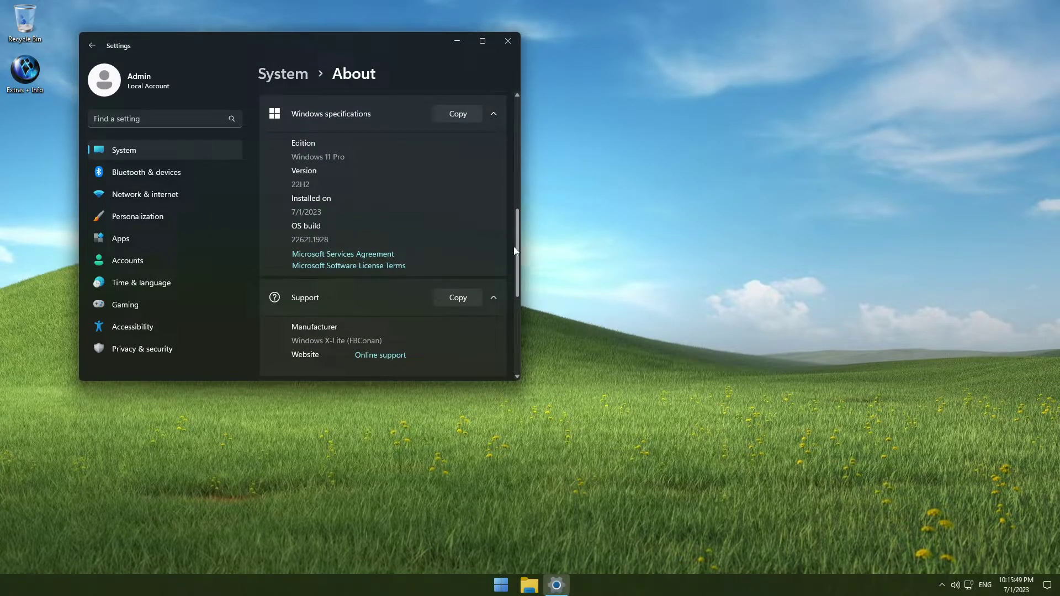
drag(292, 160, 369, 164)
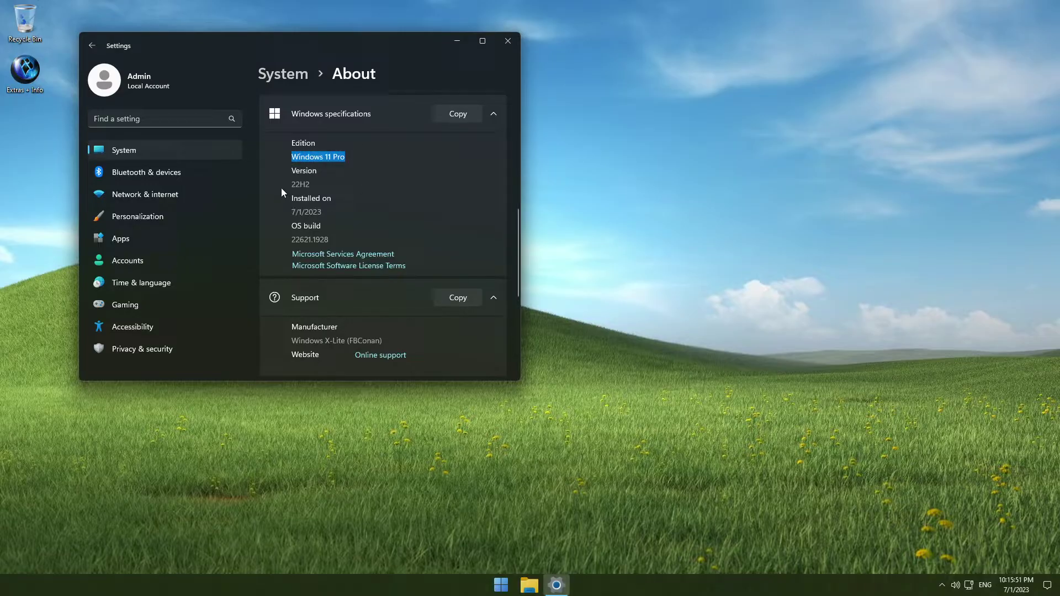
drag(291, 183, 311, 185)
drag(293, 239, 330, 240)
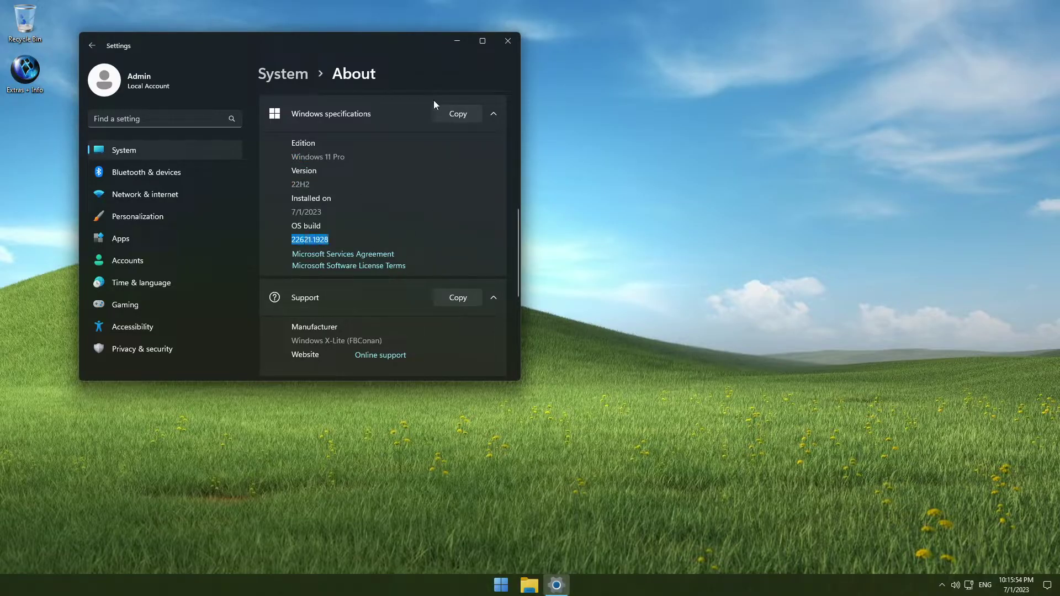
click(508, 41)
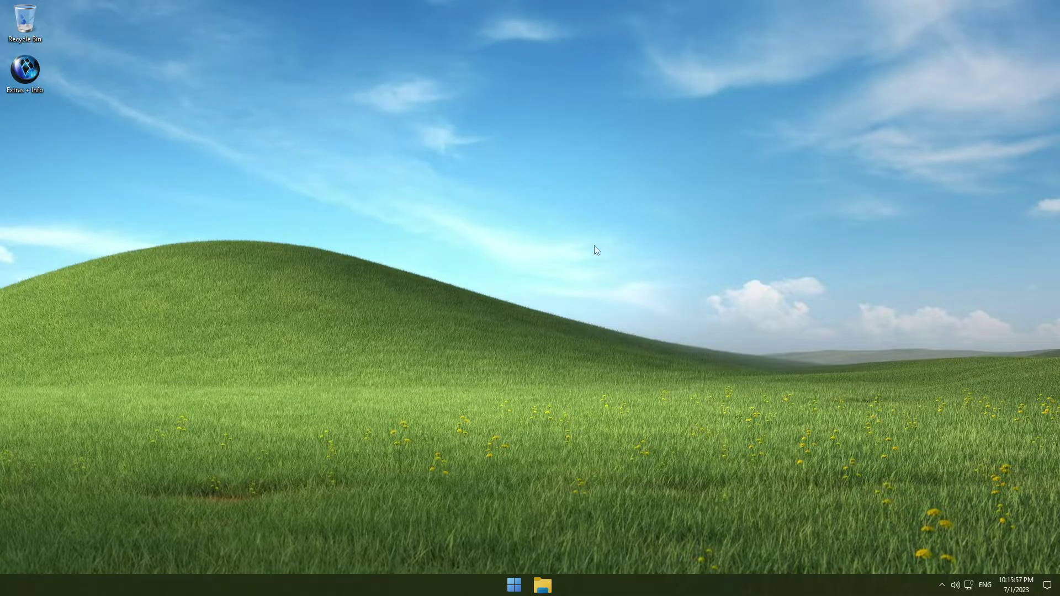
Set img1.jpg from the Wallpaper folder in Extras + Info as the desktop background, and close the folder window.
double_click(24, 68)
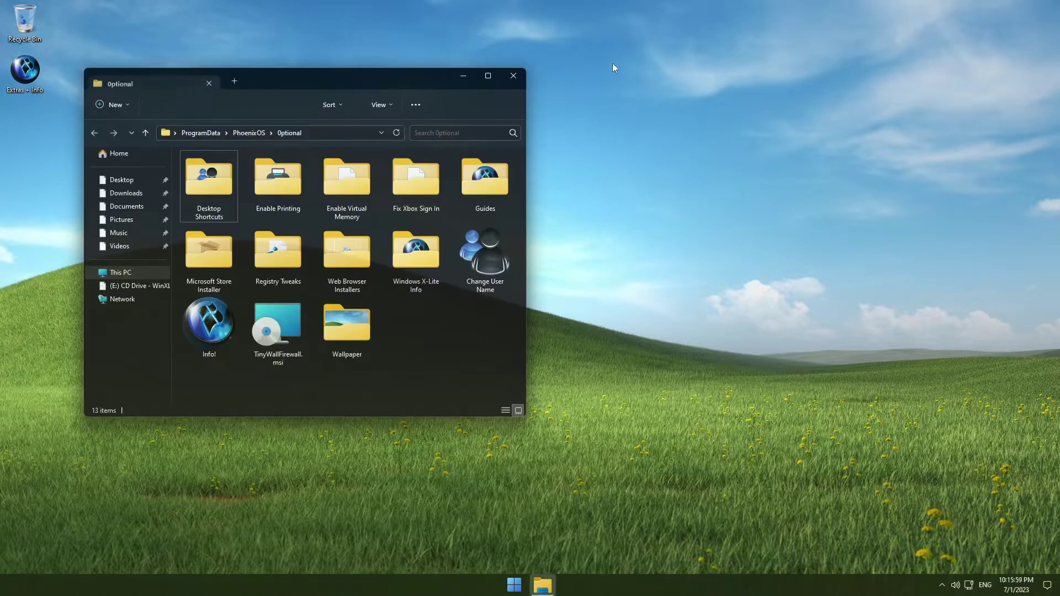
drag(410, 81, 606, 68)
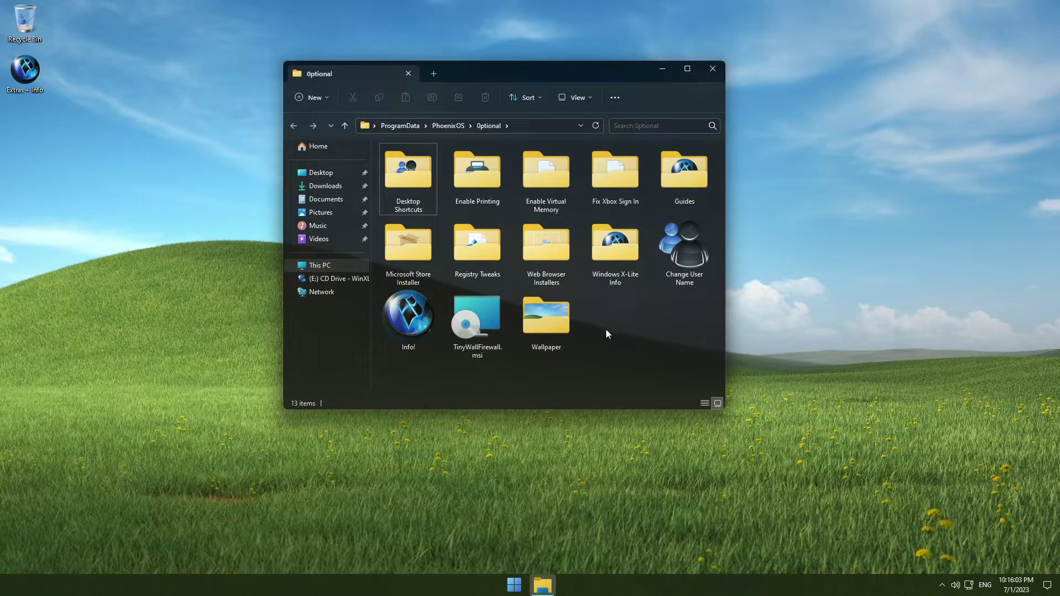
double_click(549, 316)
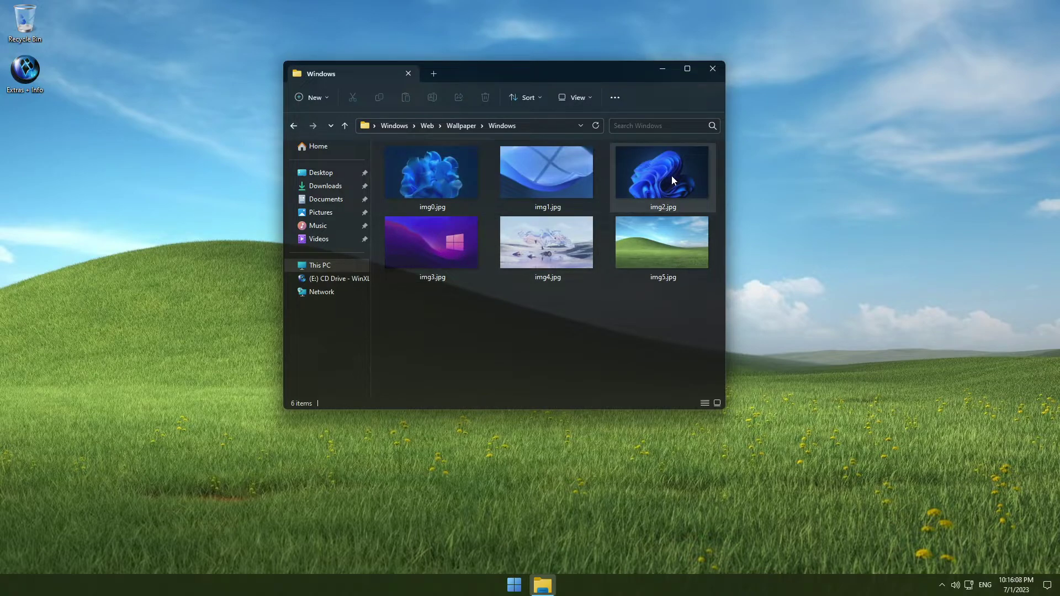
right_click(589, 171)
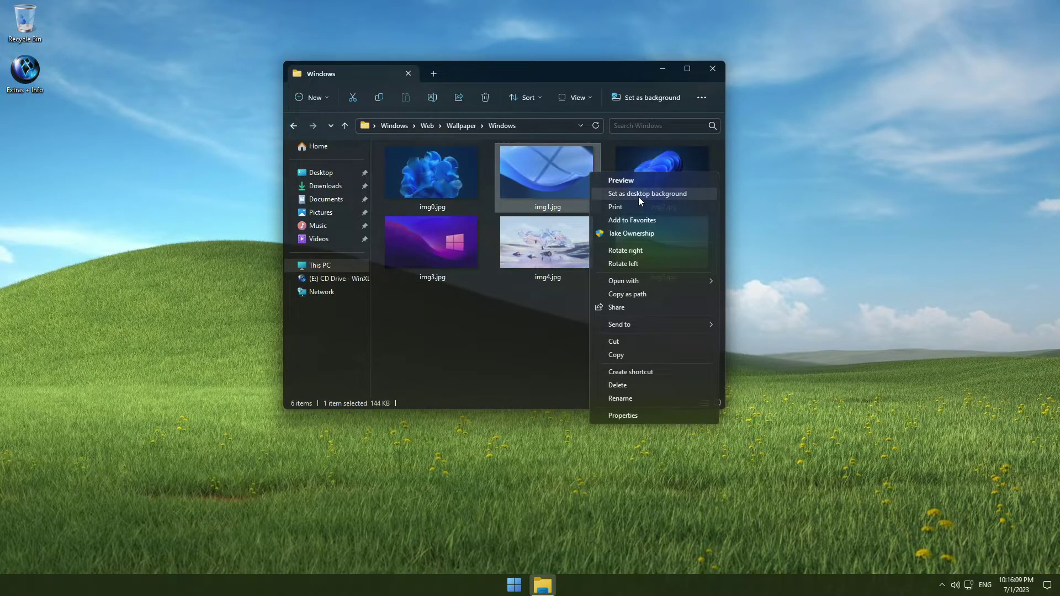
click(639, 196)
click(714, 73)
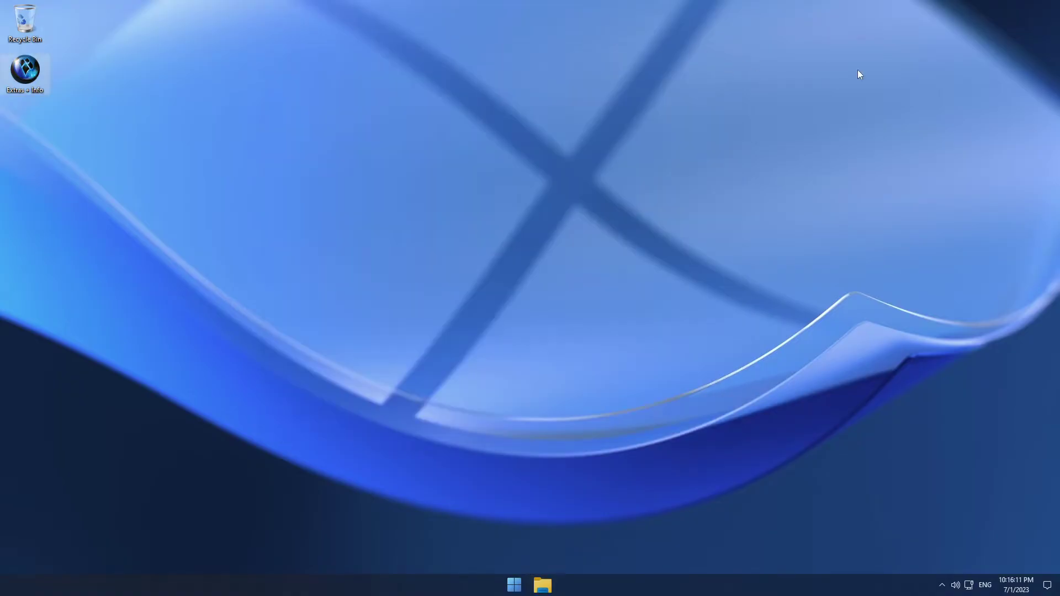